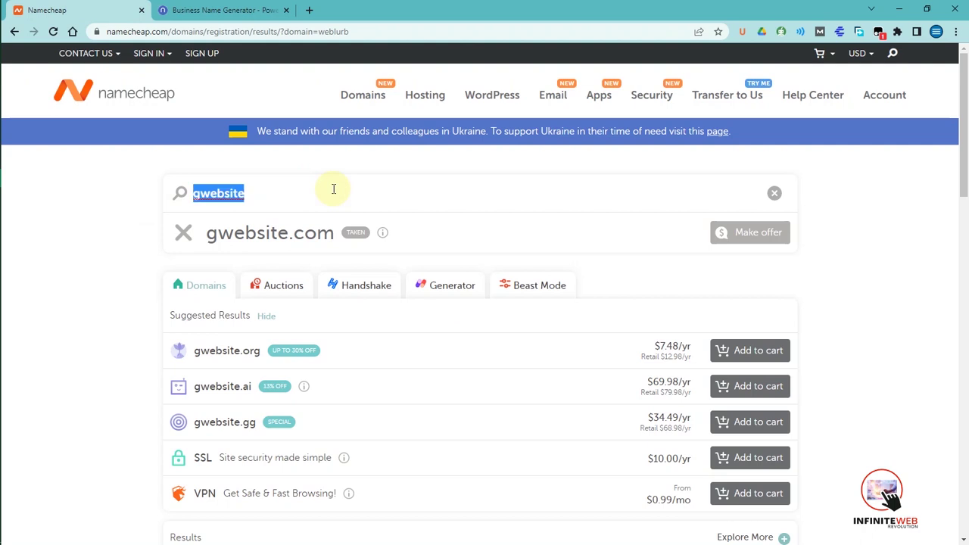
- Search for iwewsite, add iwewsite.com to the Namecheap cart and proceed to checkout
type("wsite")
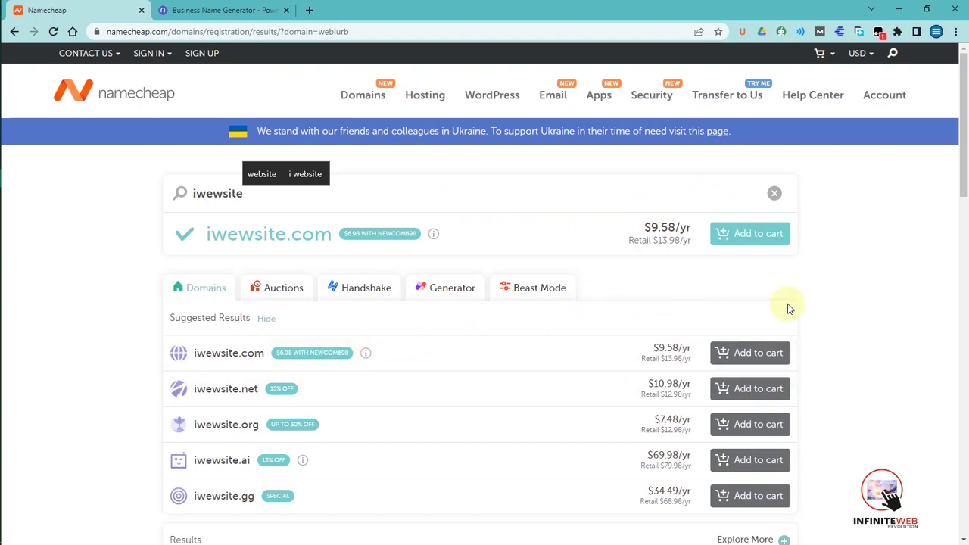
left_click(752, 359)
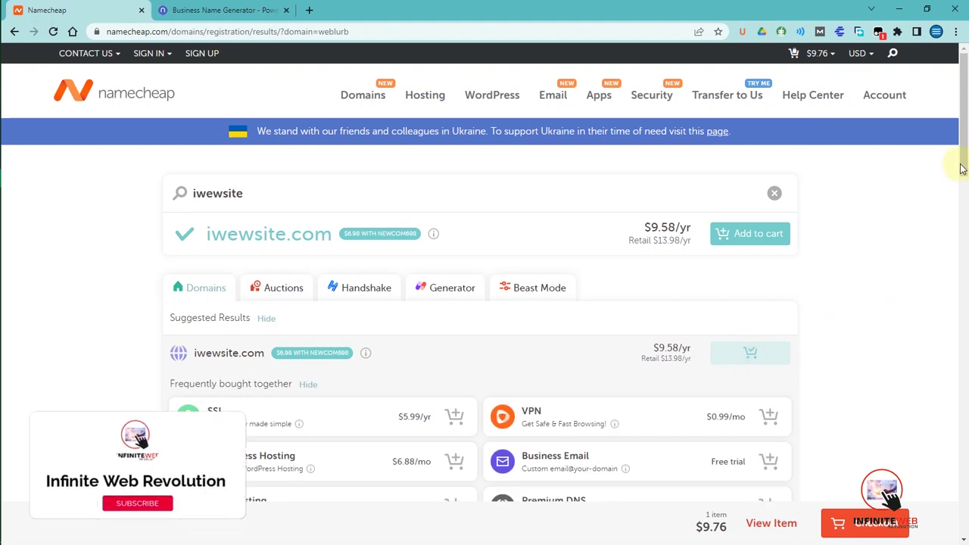
mouse_move(964, 165)
left_mouse_down()
mouse_move(959, 156)
mouse_move(951, 331)
mouse_move(930, 470)
mouse_move(962, 324)
mouse_move(966, 150)
left_mouse_up()
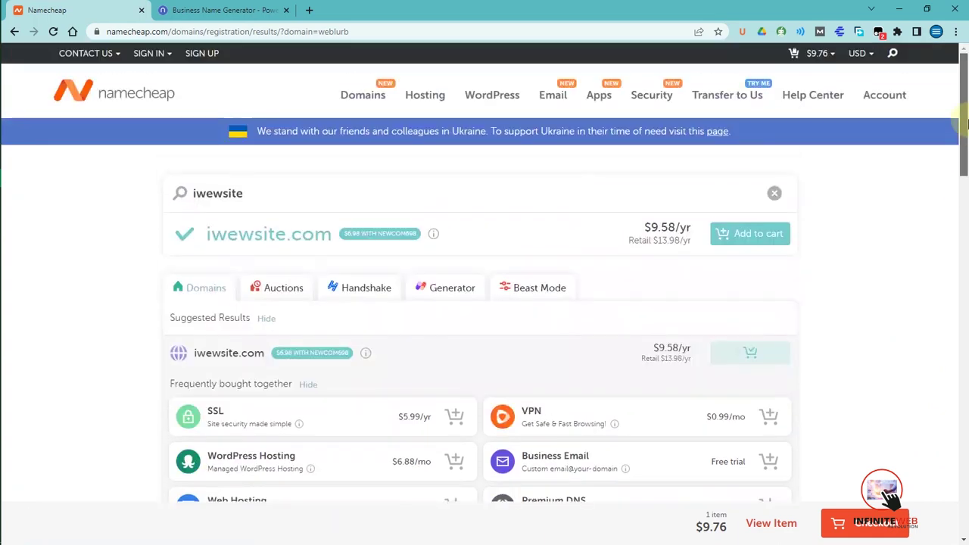
left_click(857, 526)
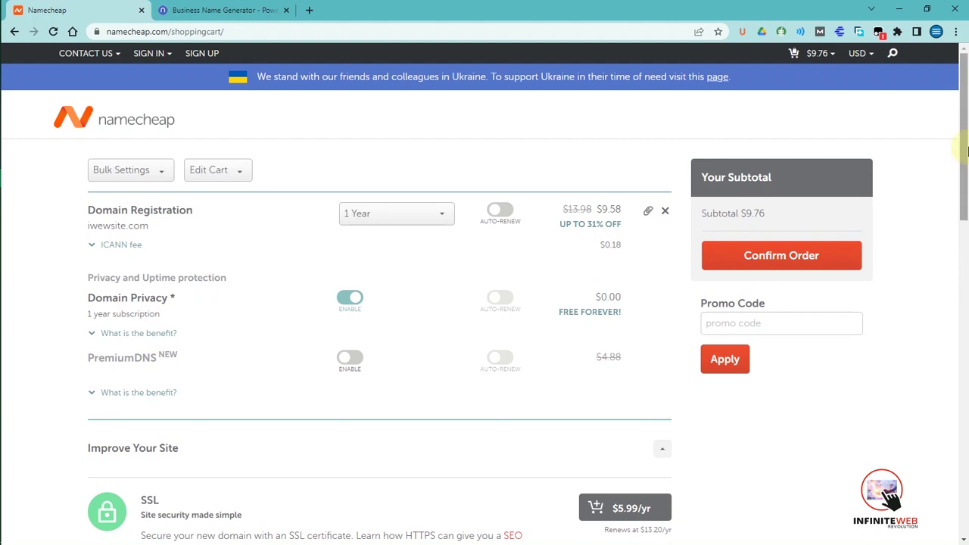
- Add EasyWP WordPress Hosting ($6.88) and Stellar Web Hosting ($4.48) to the cart
left_click_drag(967, 151, 967, 269)
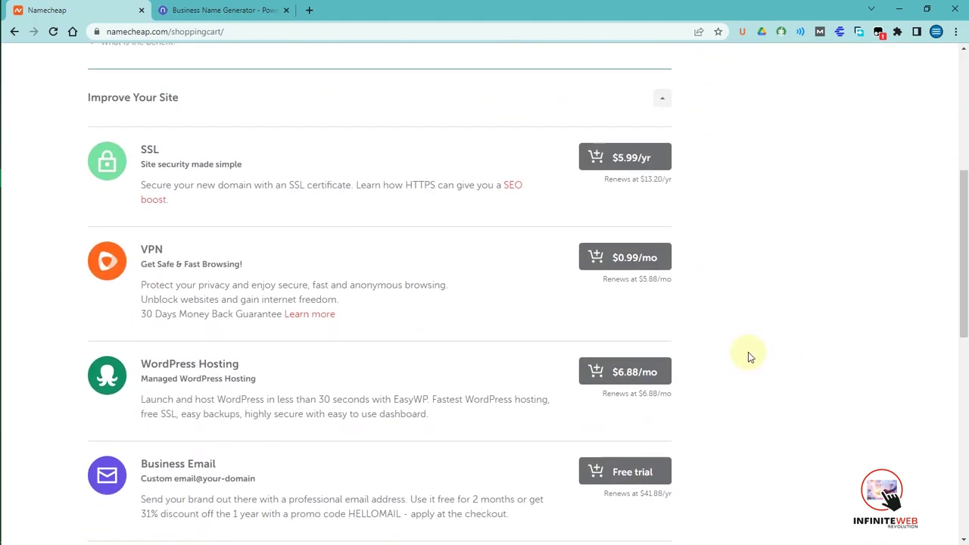
left_click(627, 375)
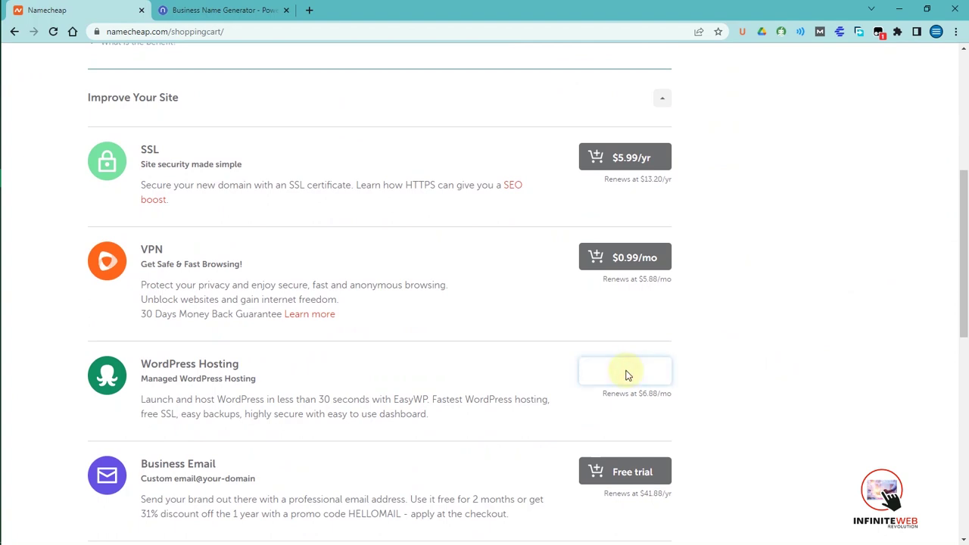
scroll(967, 333, "down", 2)
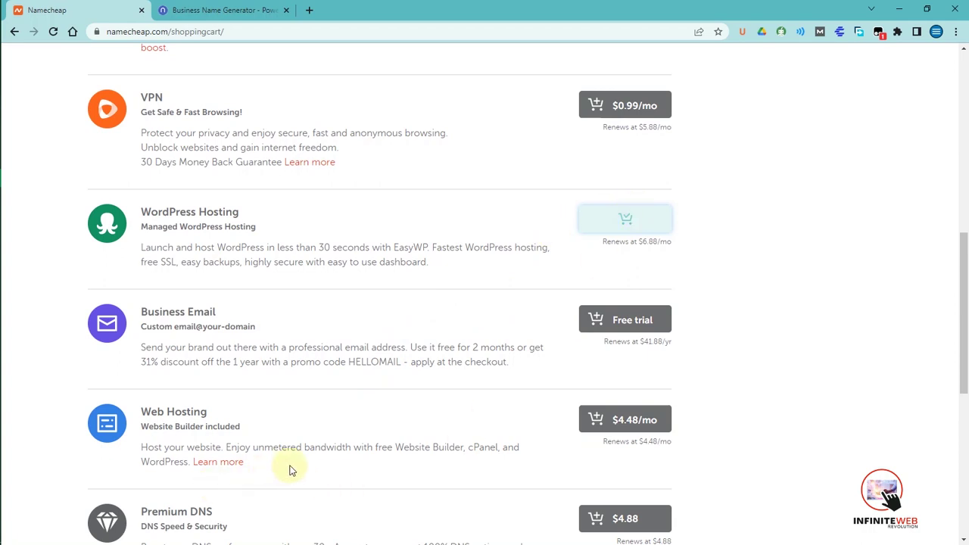
left_click(593, 419)
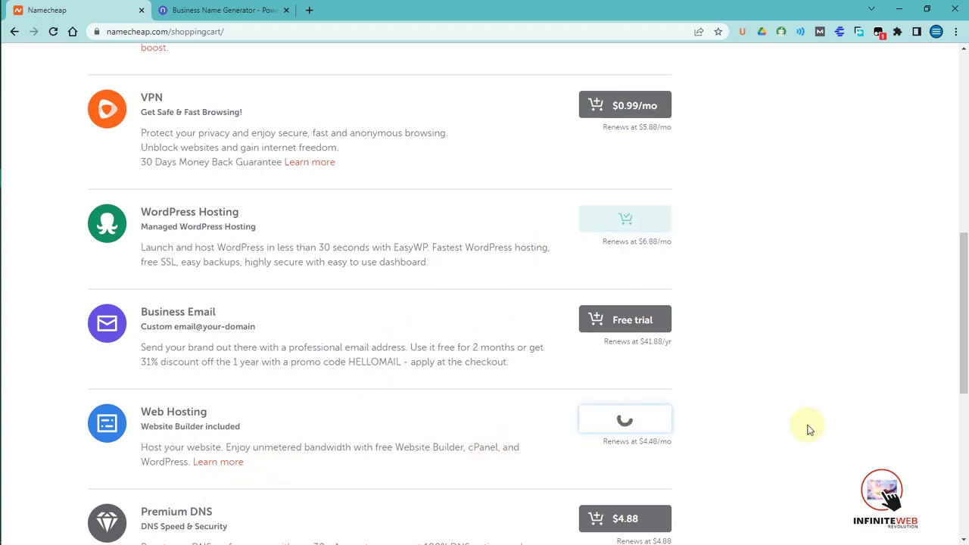
left_click_drag(966, 333, 960, 152)
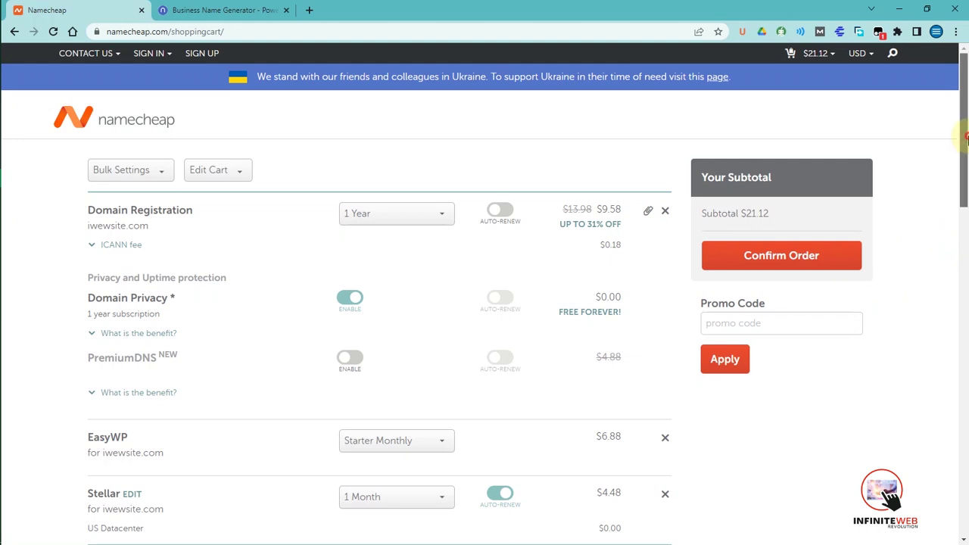
- Switch Stellar hosting to a 1 Year term, keep EasyWP Starter Monthly, and confirm the $39.52 order
scroll(966, 204, "down", 2)
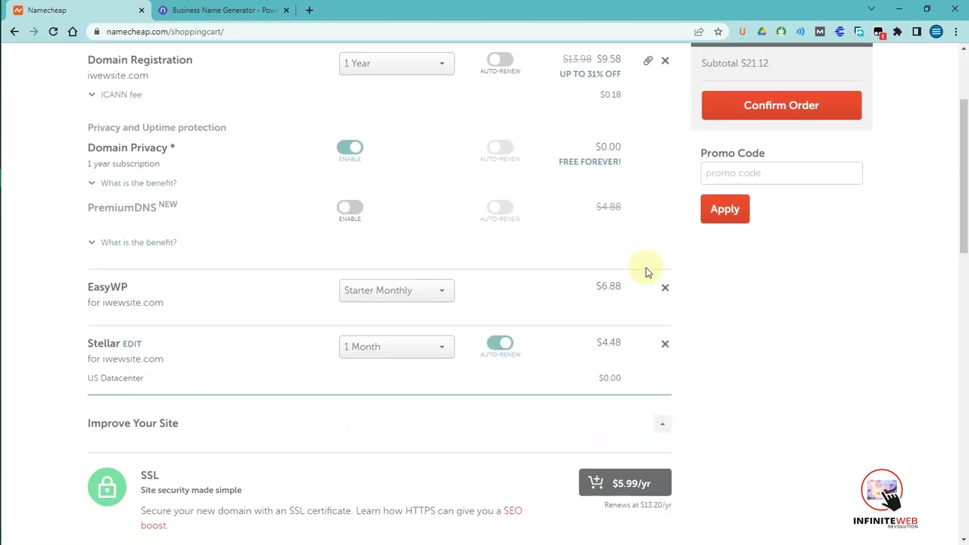
left_click(390, 356)
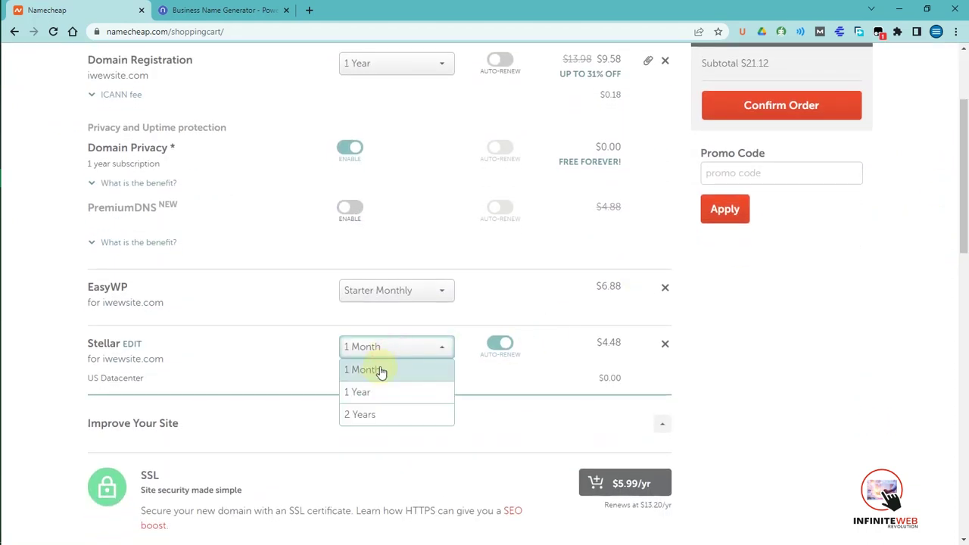
left_click(377, 394)
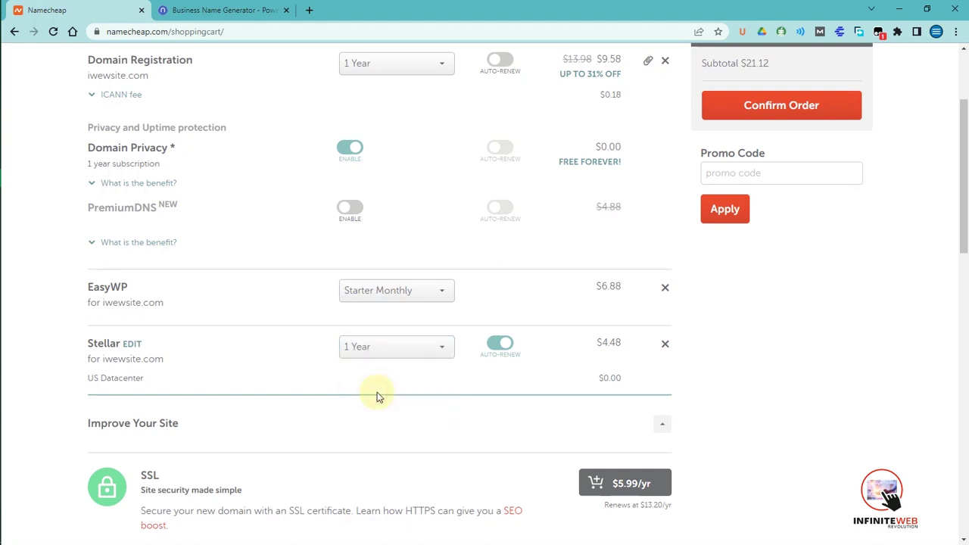
left_click(394, 291)
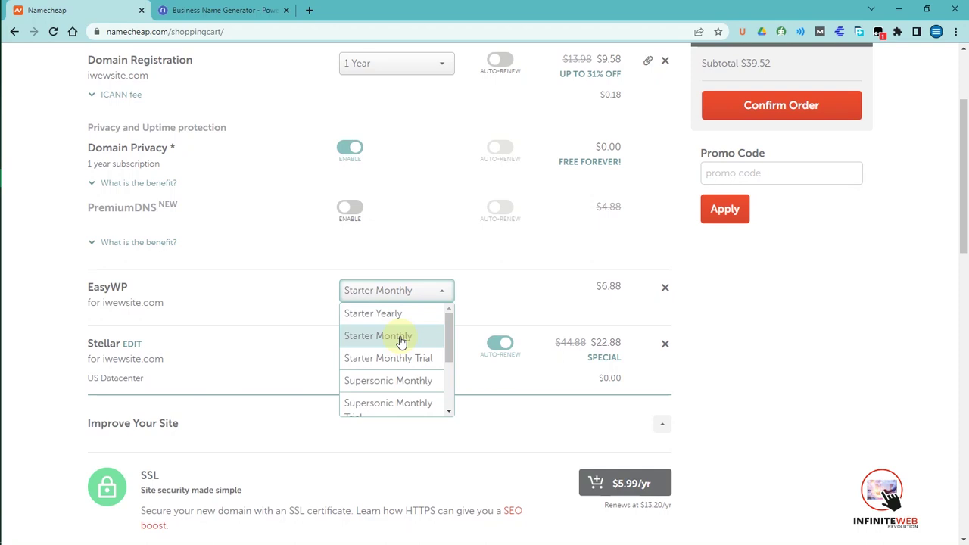
left_click(402, 337)
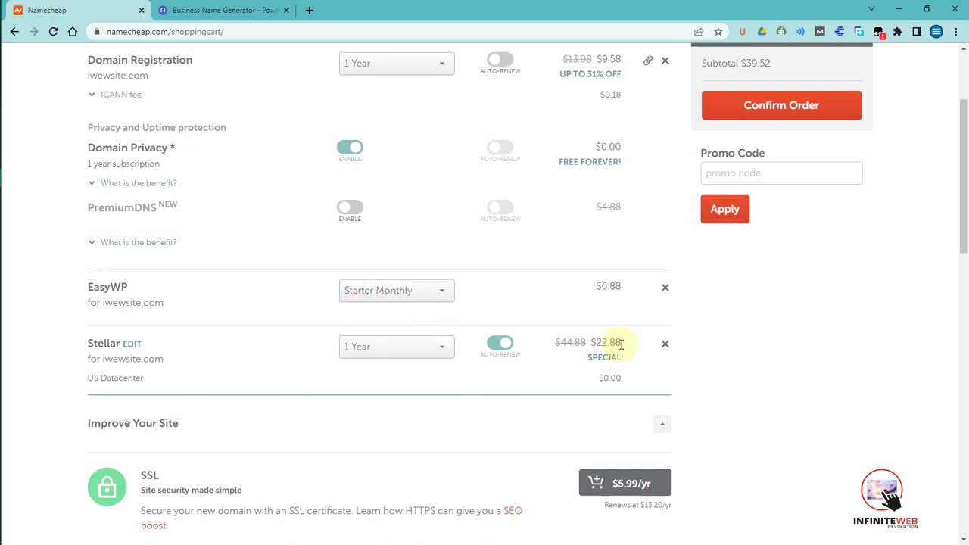
left_click_drag(967, 198, 967, 172)
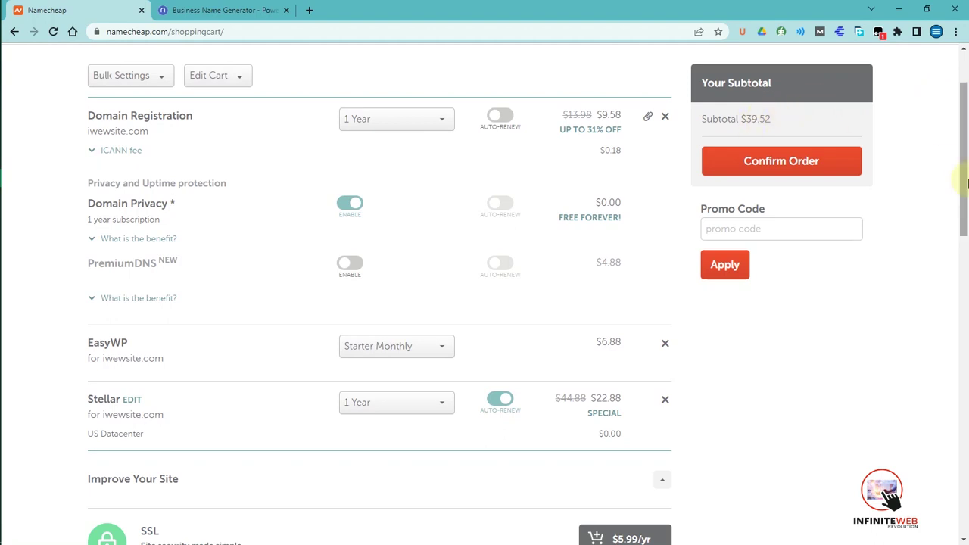
left_click_drag(967, 182, 966, 144)
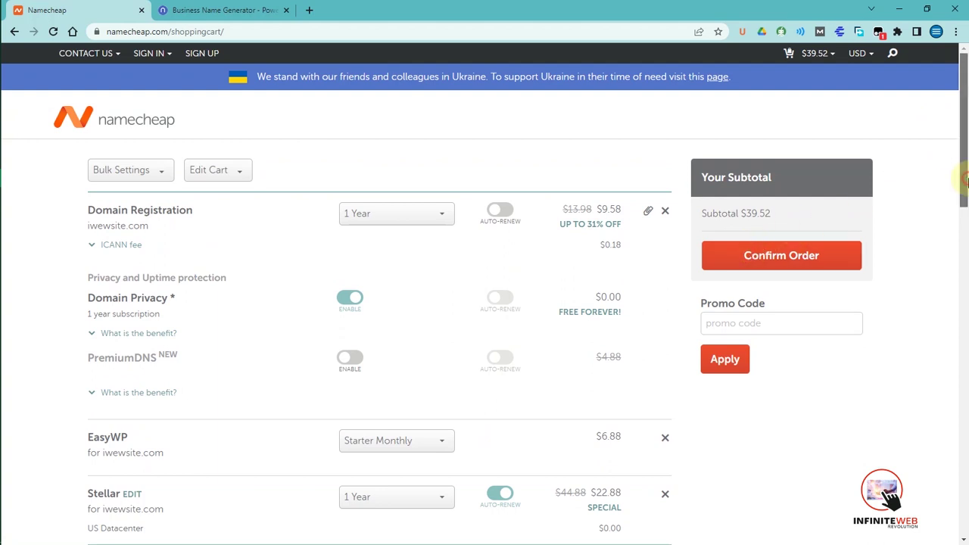
left_click(792, 260)
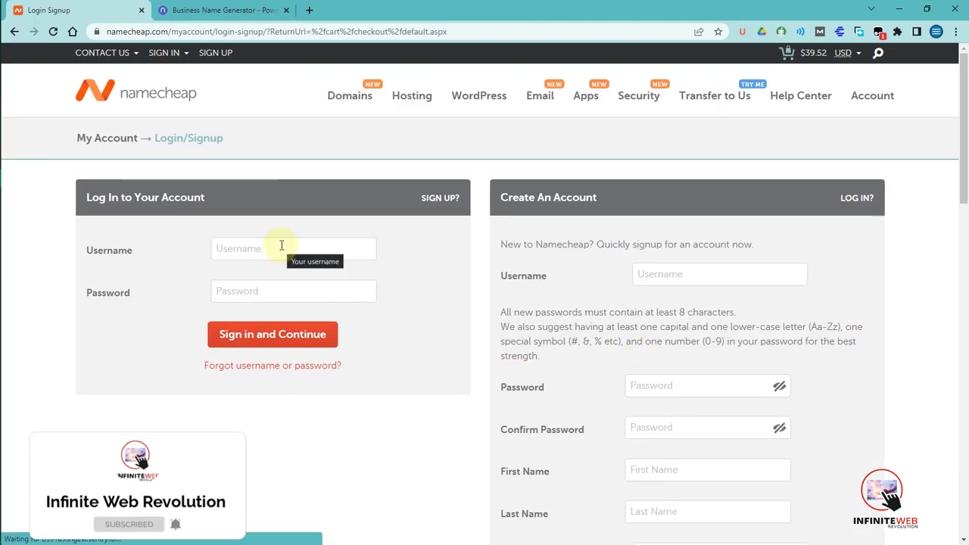
- Leave the Namecheap sign-up form unfilled and navigate from the Business Name Generator tab to Gmail
left_click_drag(965, 121, 966, 174)
left_click(676, 89)
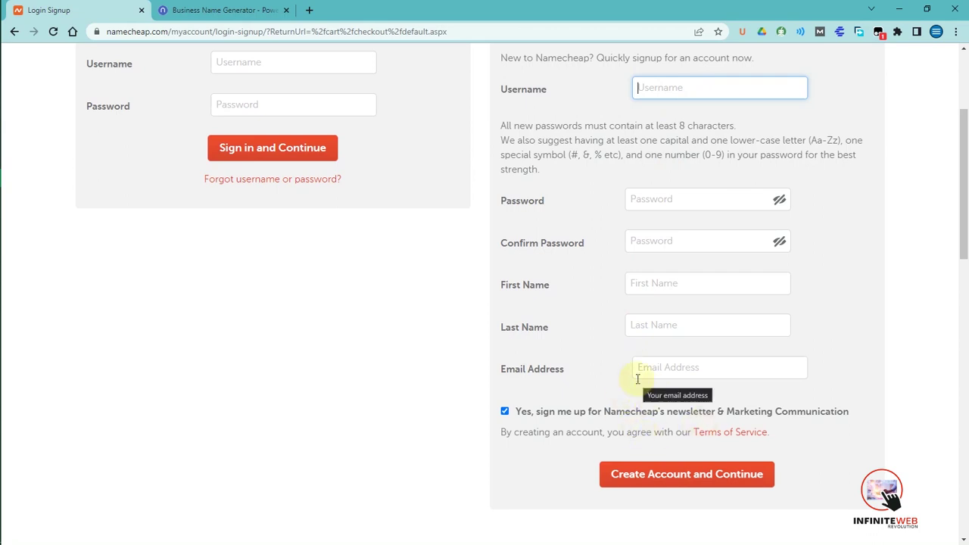
mouse_move(966, 159)
left_mouse_down()
mouse_move(965, 282)
mouse_move(965, 148)
left_mouse_up()
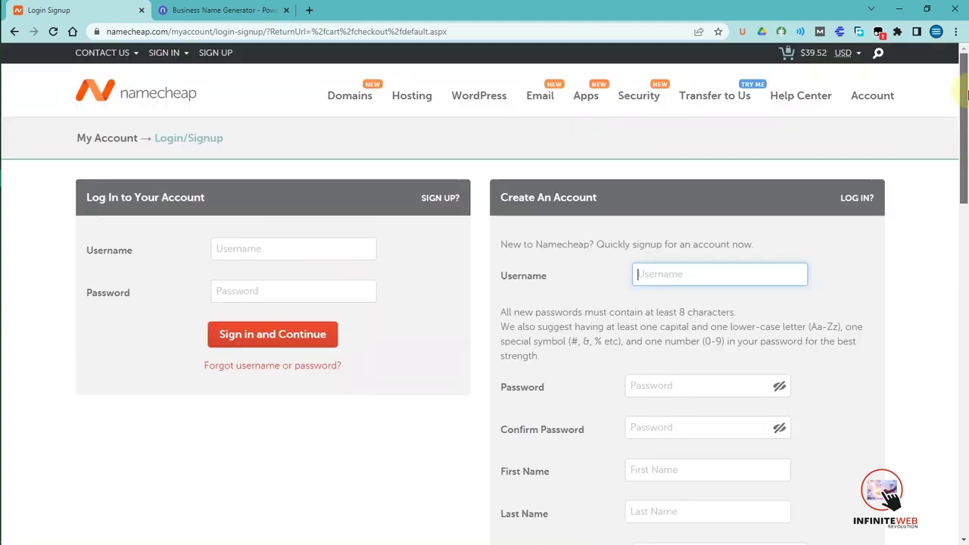
left_click_drag(965, 129, 966, 87)
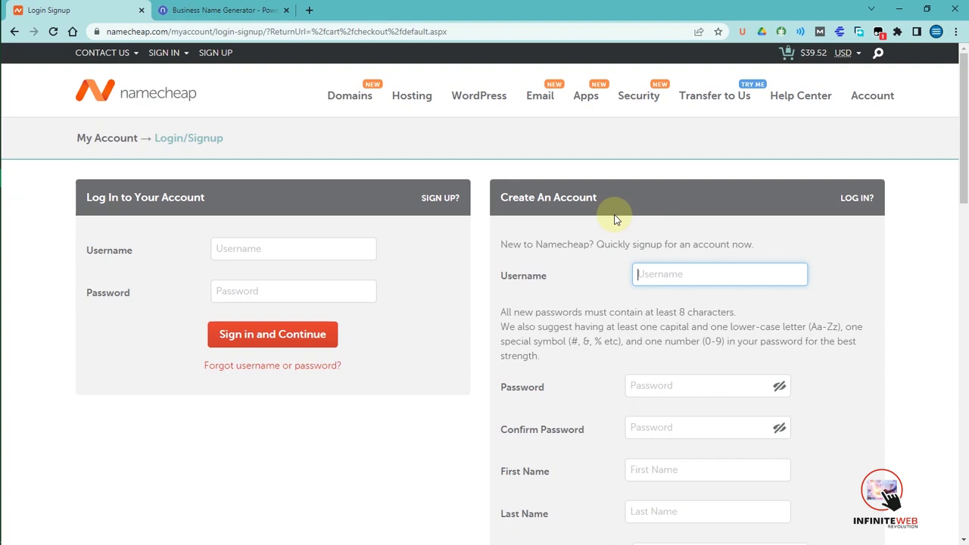
left_click(414, 111)
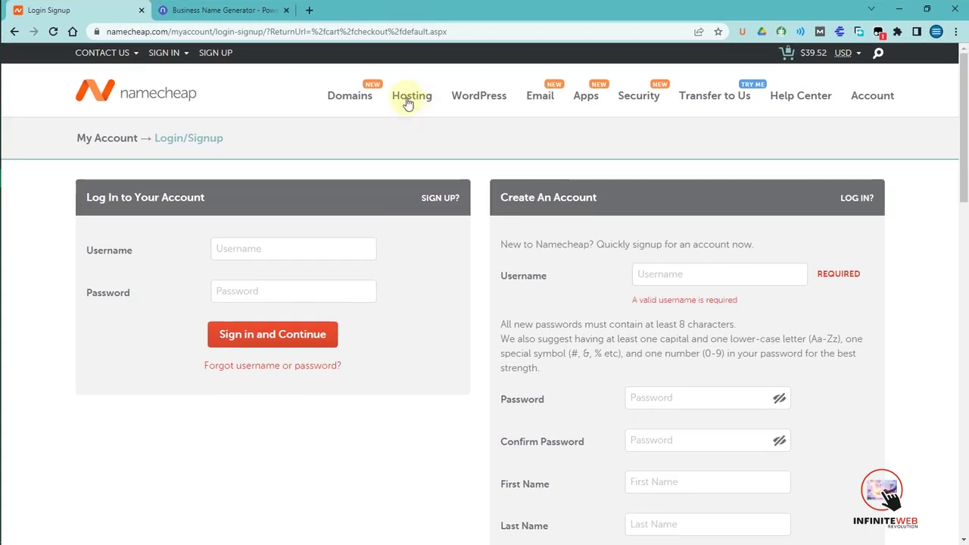
left_click(242, 10)
left_click(256, 31)
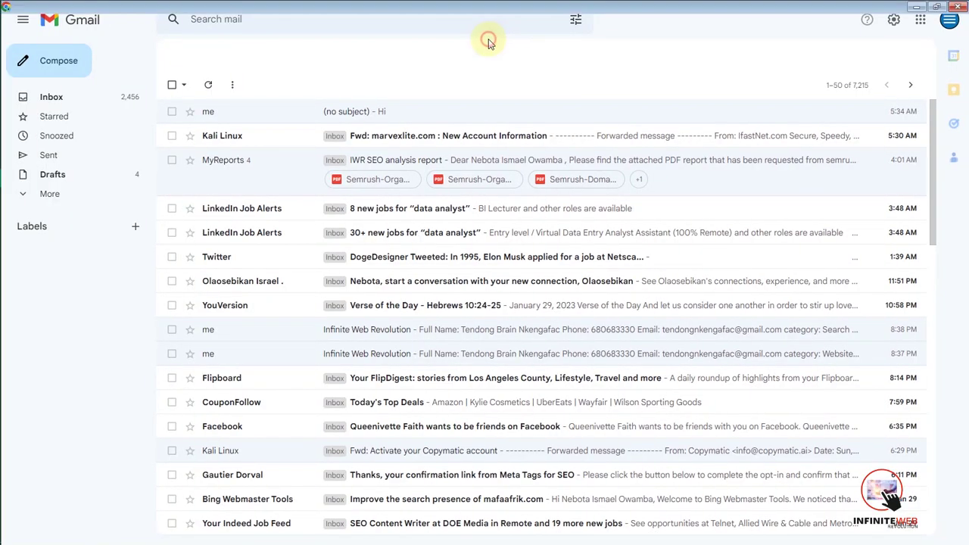
- Exit full screen and read the hosting details in the forwarded marvexlite.com New Account Information email
key("F11")
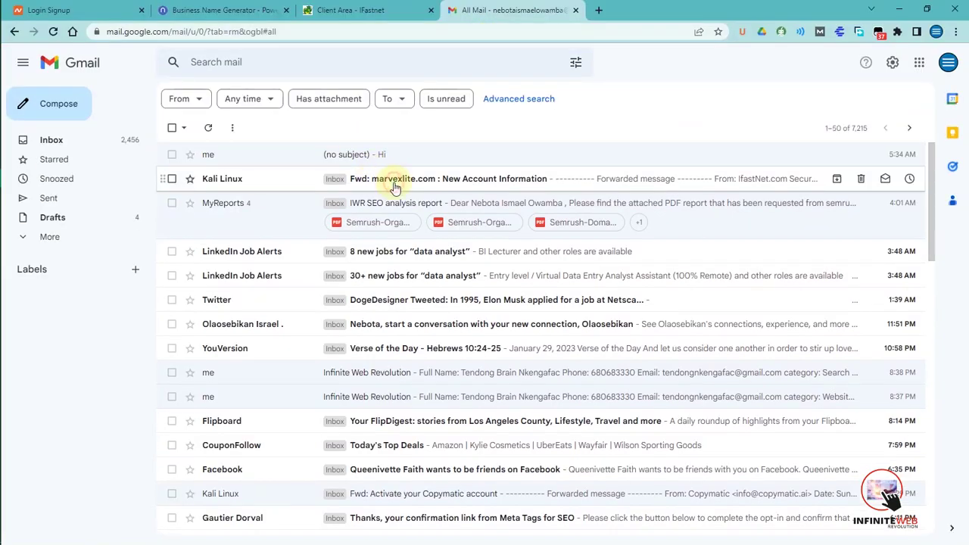
left_click(393, 182)
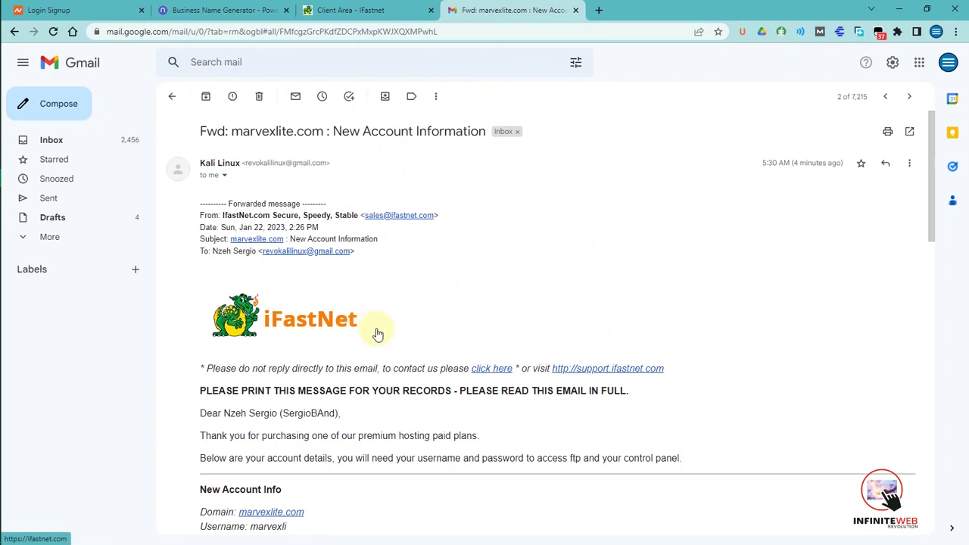
left_click_drag(934, 196, 917, 320)
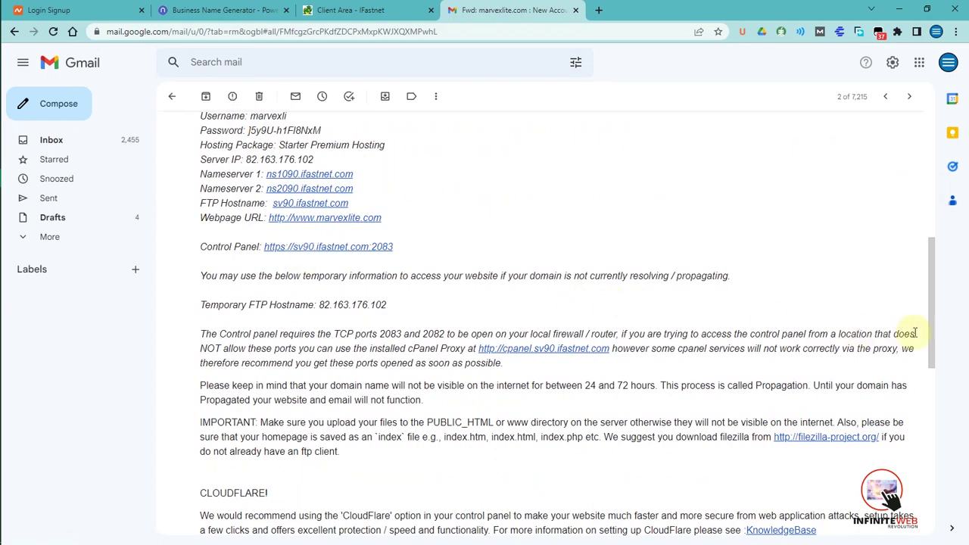
mouse_move(934, 331)
left_mouse_down()
mouse_move(911, 471)
mouse_move(968, 195)
mouse_move(942, 327)
left_mouse_up()
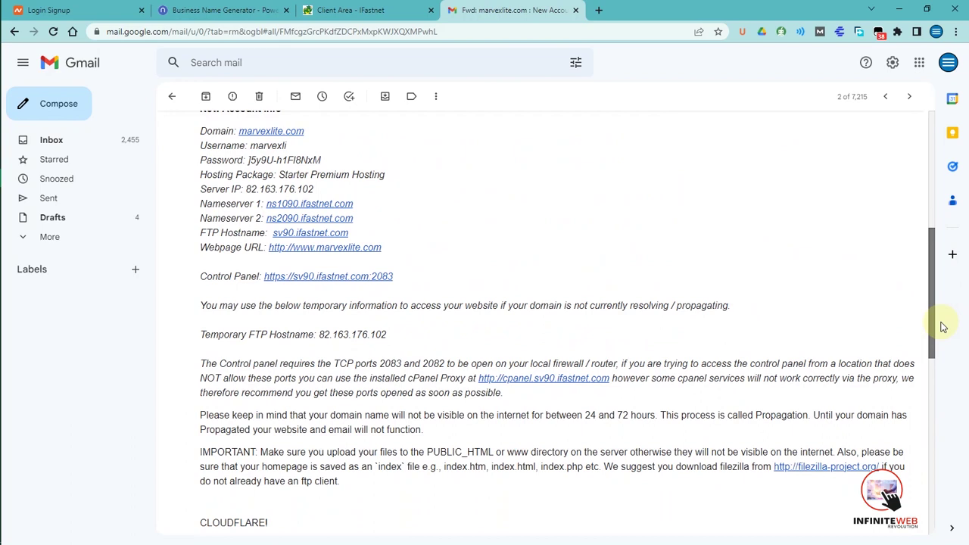
left_click_drag(943, 327, 943, 292)
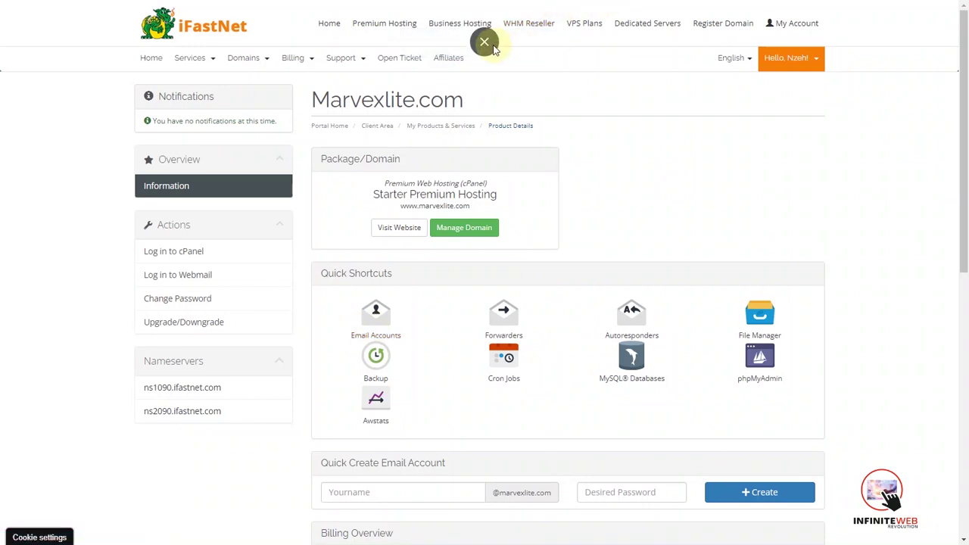
- Exit full screen and log in to marvexlite.com's cPanel from the iFastNet sidebar
left_click(485, 41)
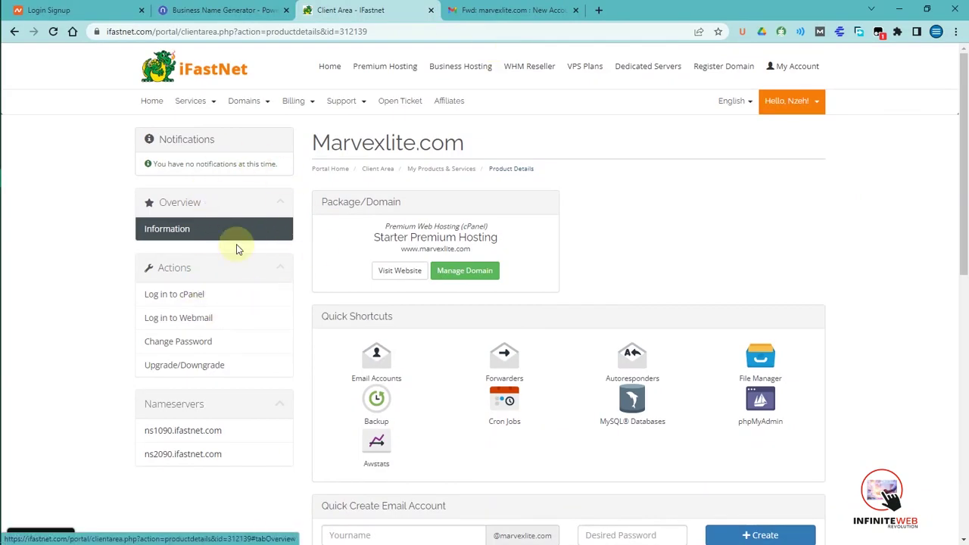
left_click(179, 297)
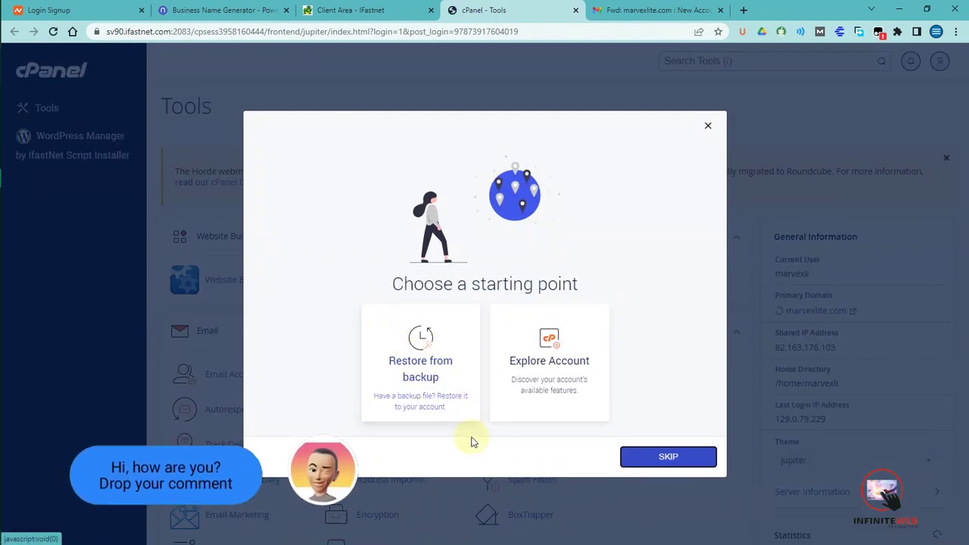
left_click(667, 458)
mouse_move(964, 99)
left_mouse_down()
mouse_move(960, 534)
mouse_move(949, 176)
mouse_move(948, 187)
mouse_move(963, 530)
mouse_move(963, 94)
left_mouse_up()
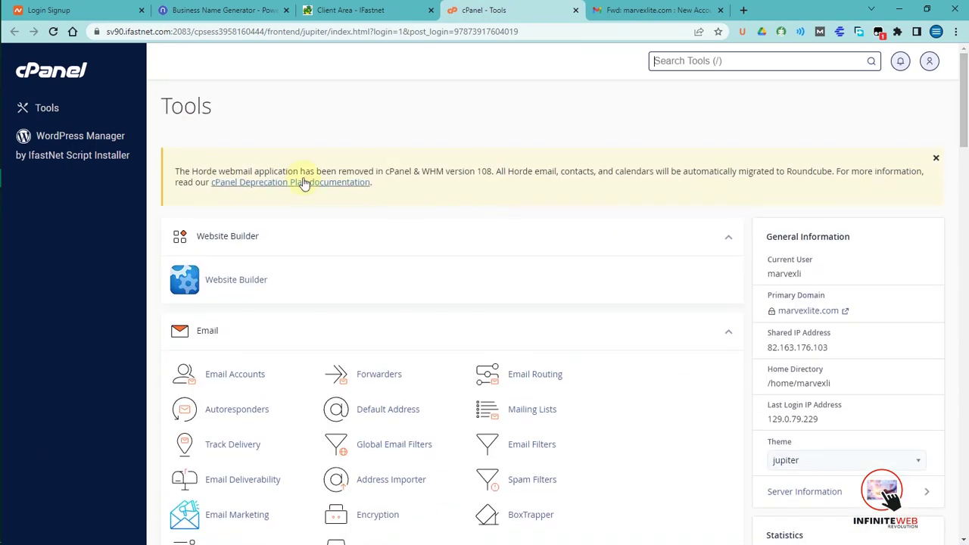
scroll(966, 260, "down", 3)
scroll(966, 259, "down", 15)
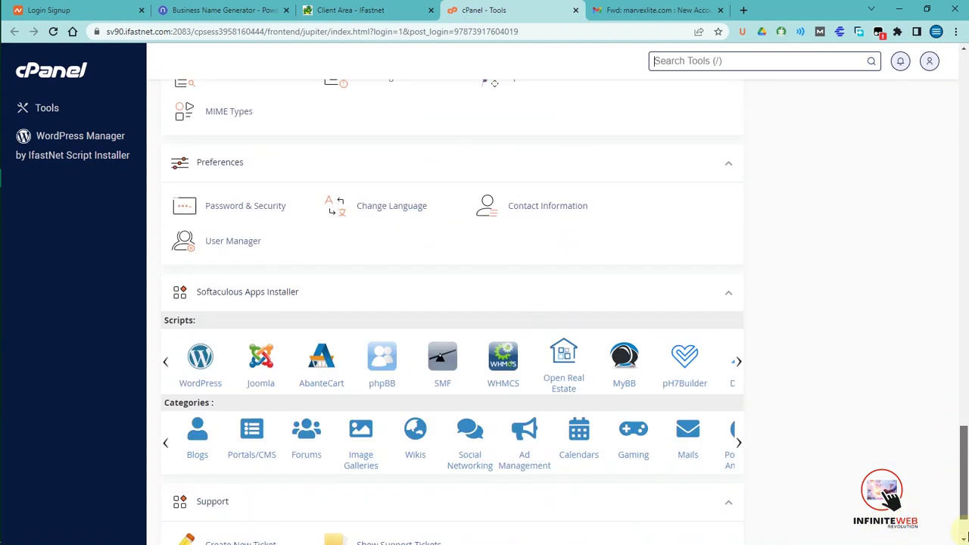
scroll(963, 534, "down", 1)
left_click_drag(964, 507, 968, 89)
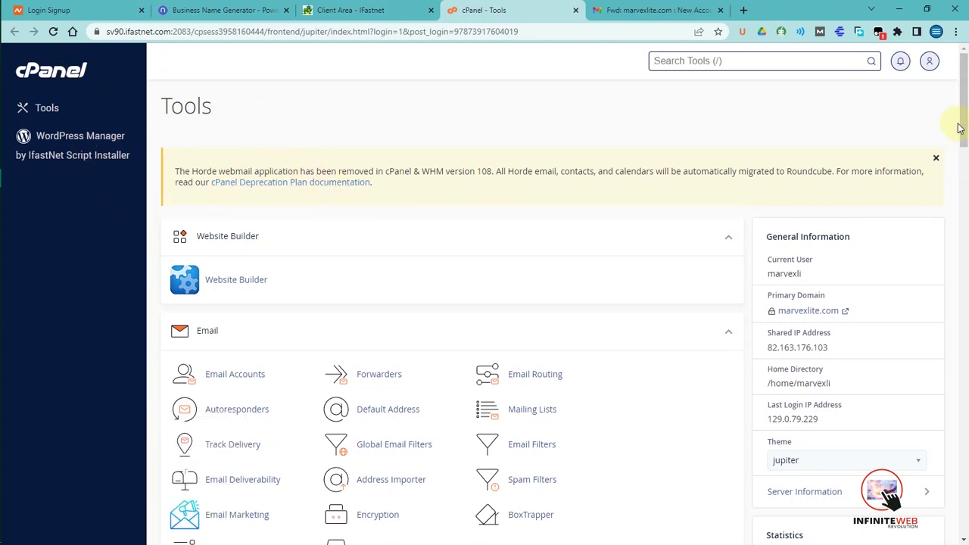
mouse_move(963, 129)
left_mouse_down()
mouse_move(962, 189)
mouse_move(966, 117)
left_mouse_up()
left_click(237, 378)
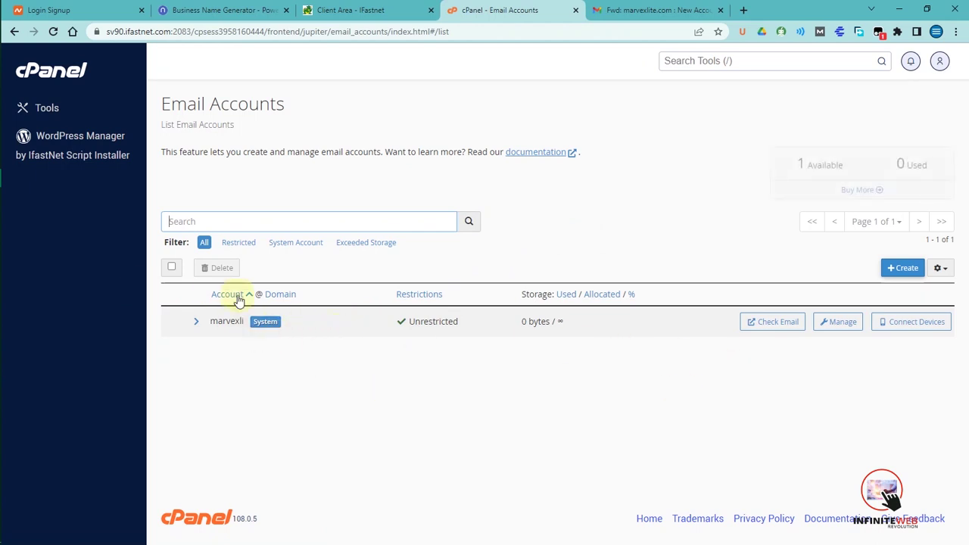
left_click(893, 271)
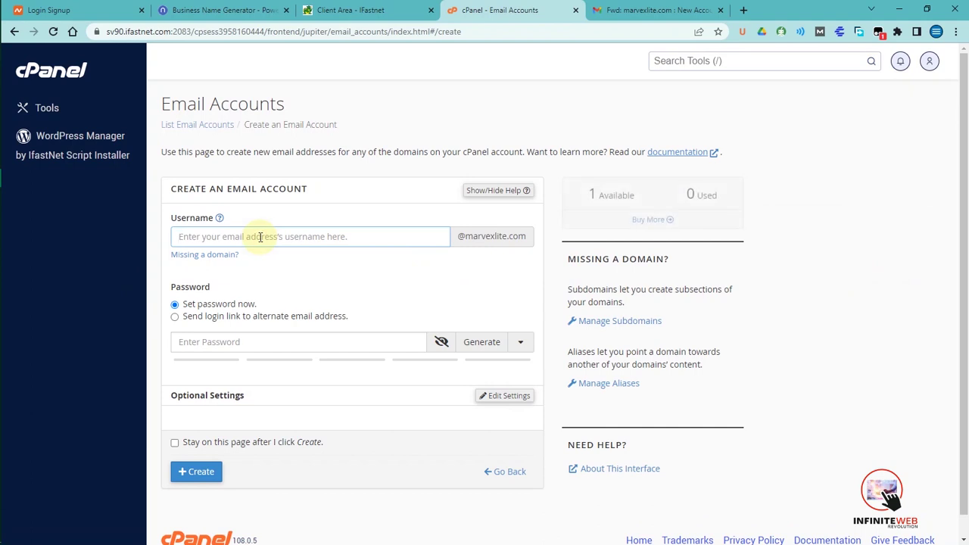
type("con")
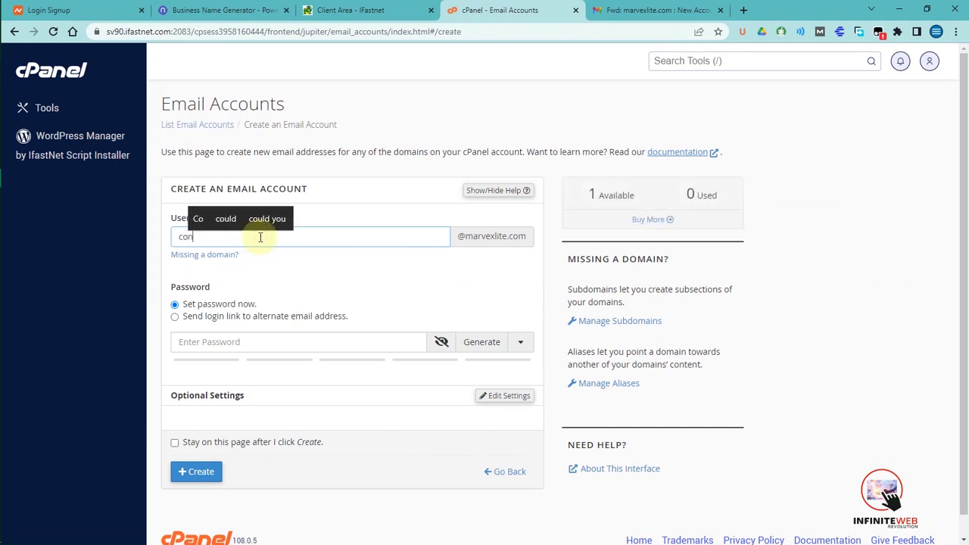
type("tact")
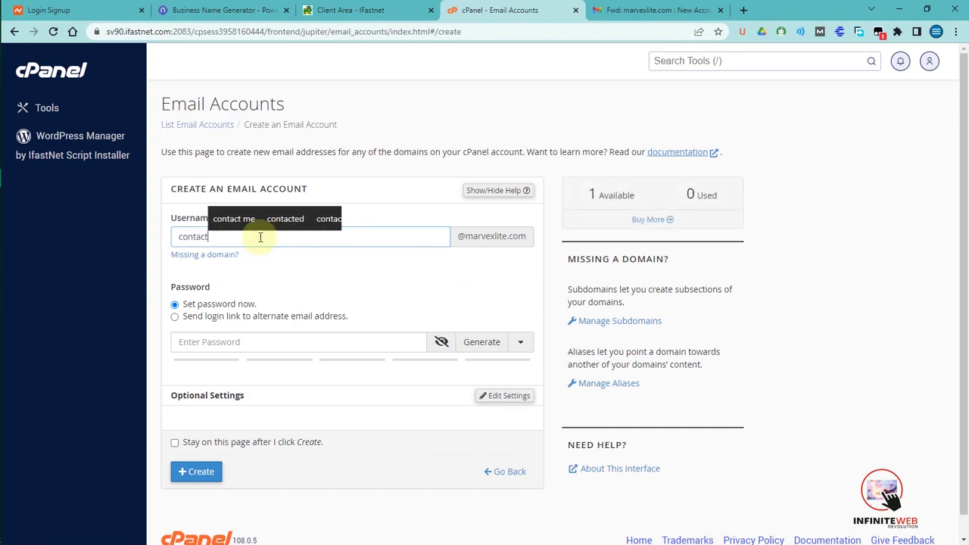
left_click(402, 266)
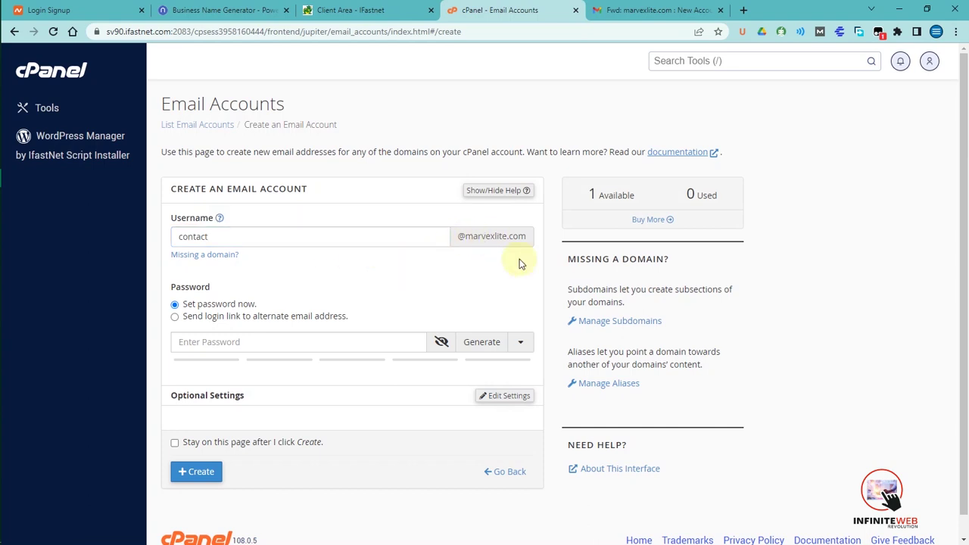
left_click(222, 342)
left_click(475, 342)
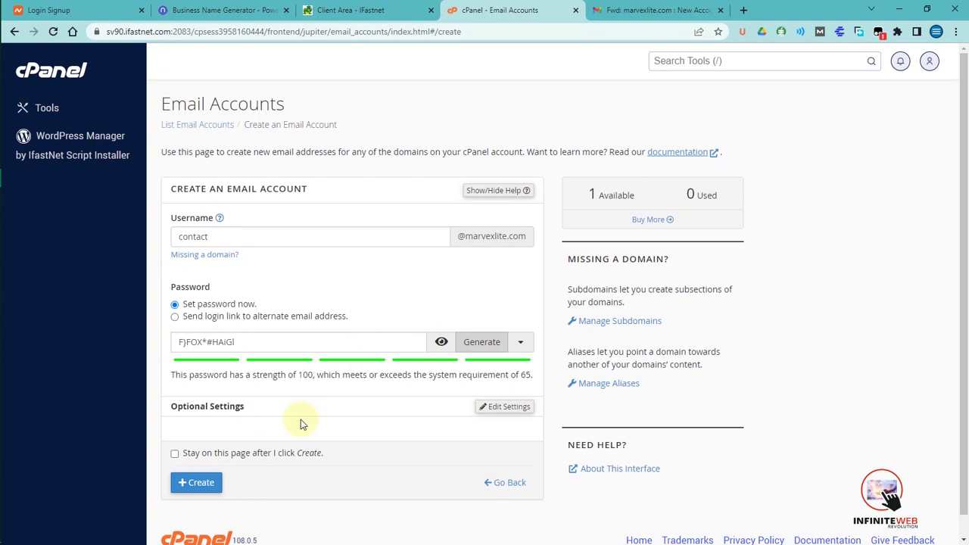
left_click(203, 484)
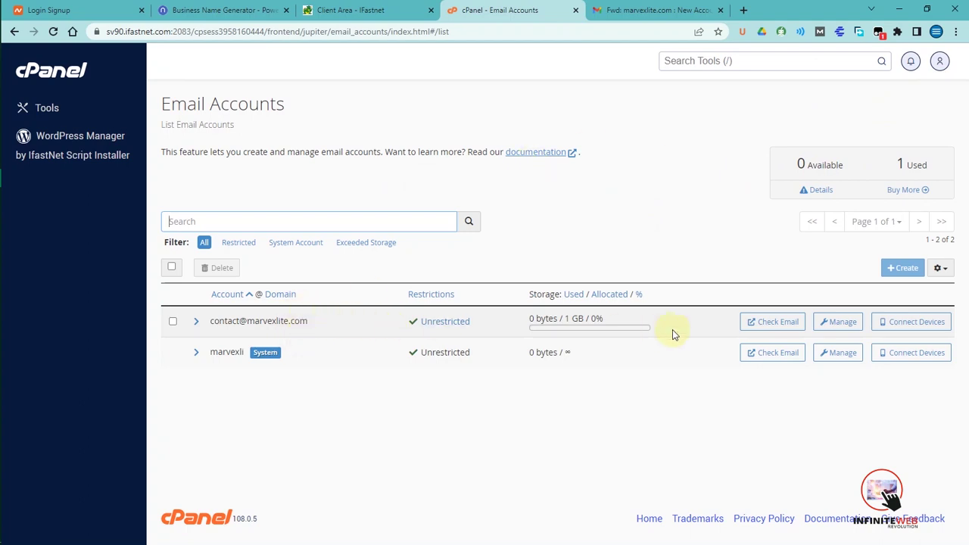
- Open contact's inbox in Roundcube and read the client configuration settings email with IMAP, POP3, SMTP ports
left_click(782, 322)
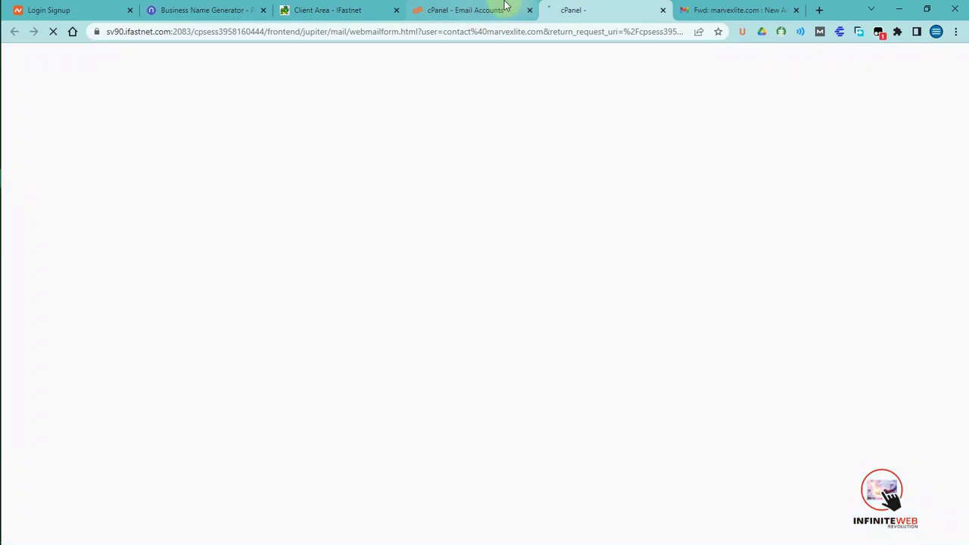
left_click(492, 10)
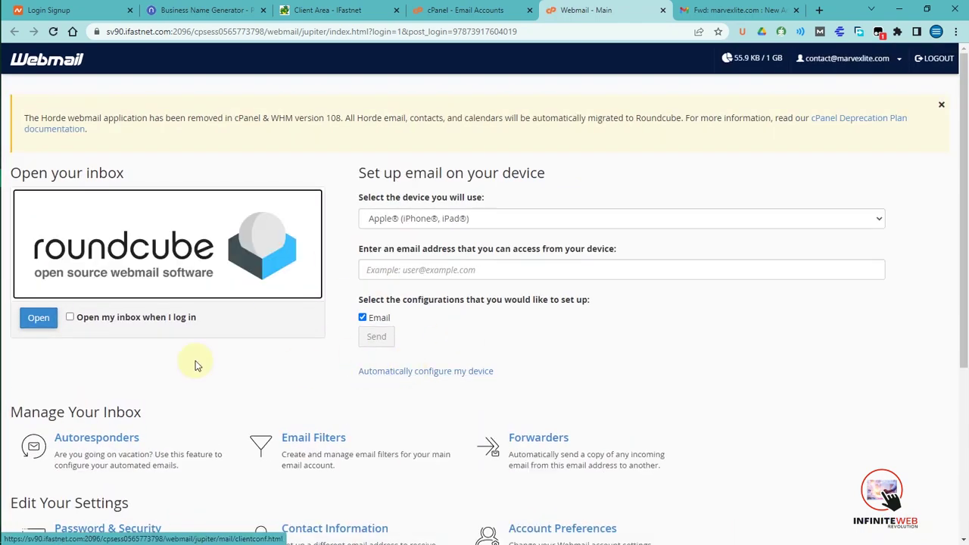
left_click(42, 319)
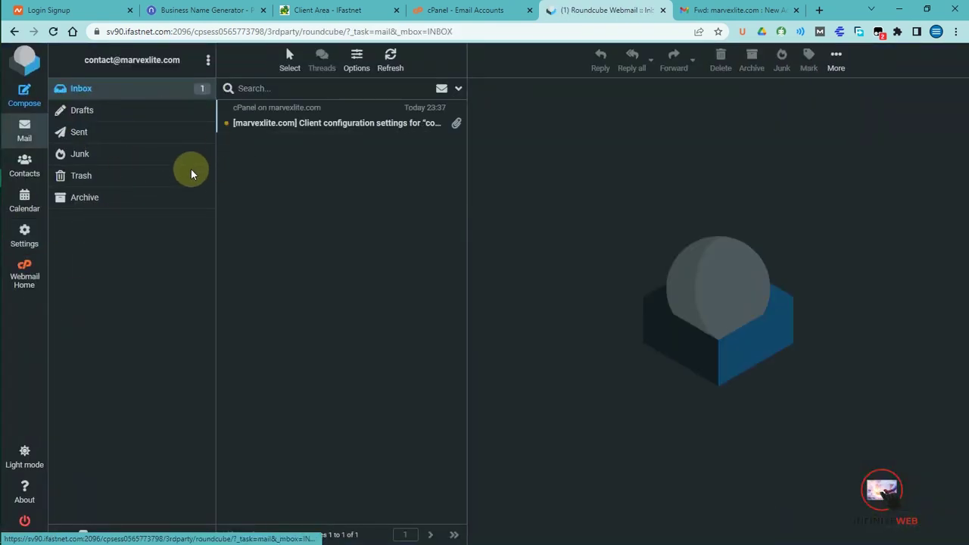
left_click(344, 123)
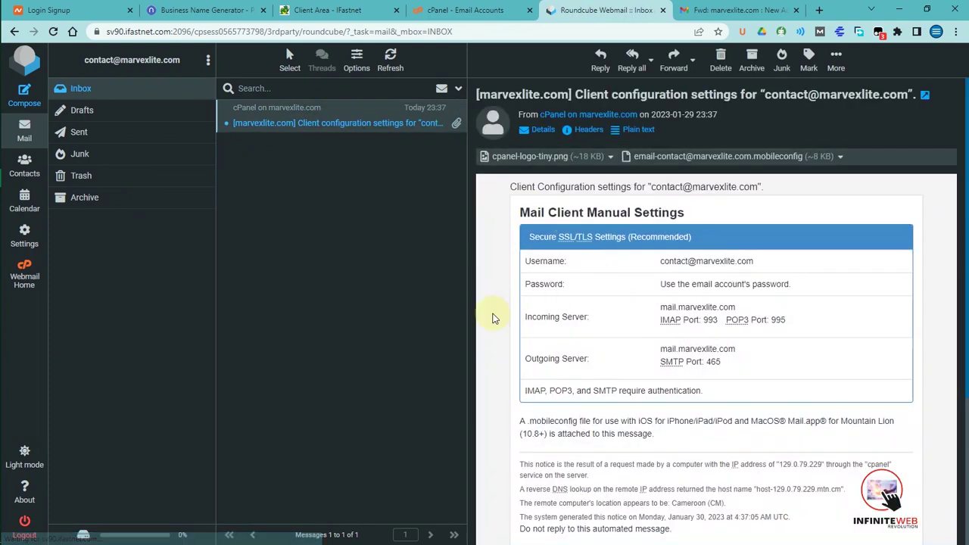
left_click(465, 10)
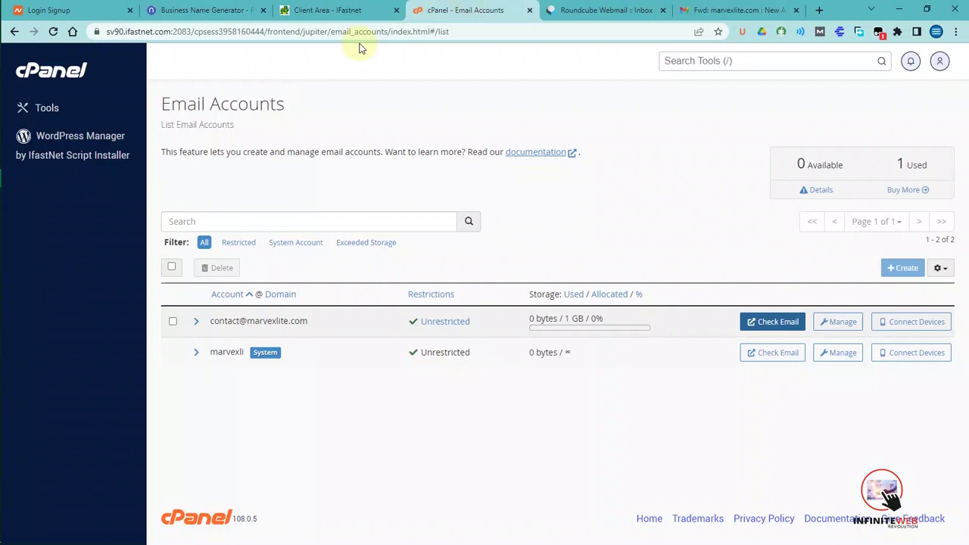
- Go from the cPanel home to Email Forwarders and start a new Add Forwarder form
left_click(68, 76)
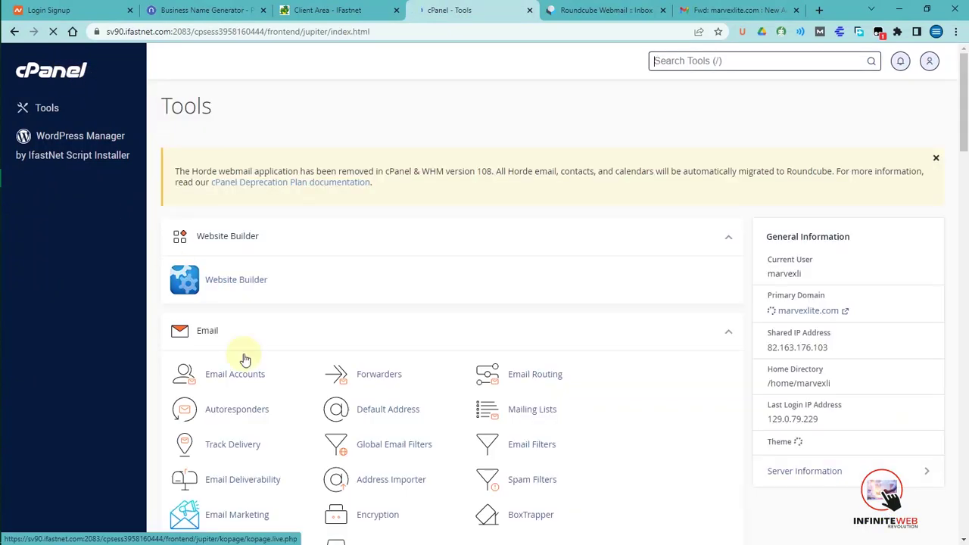
left_click(380, 381)
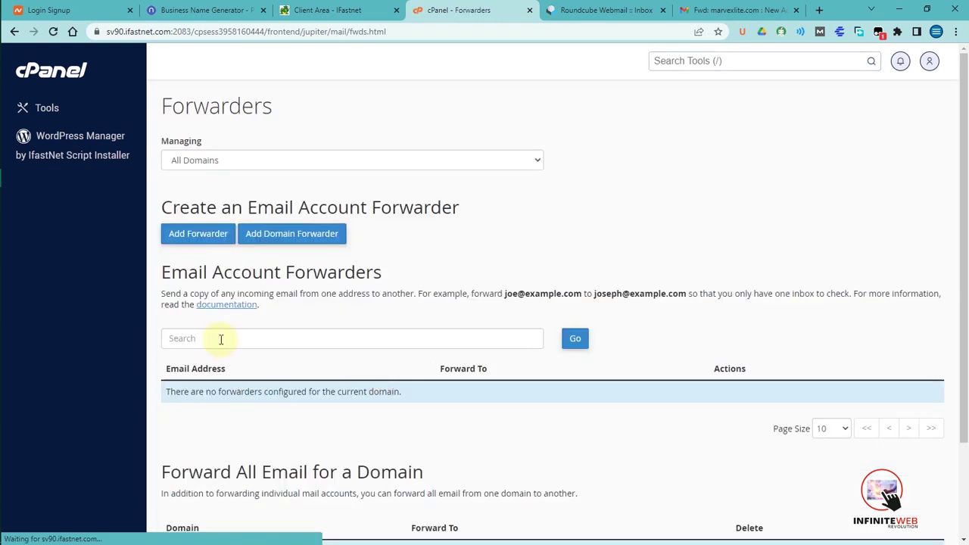
scroll(666, 282, "down", 2)
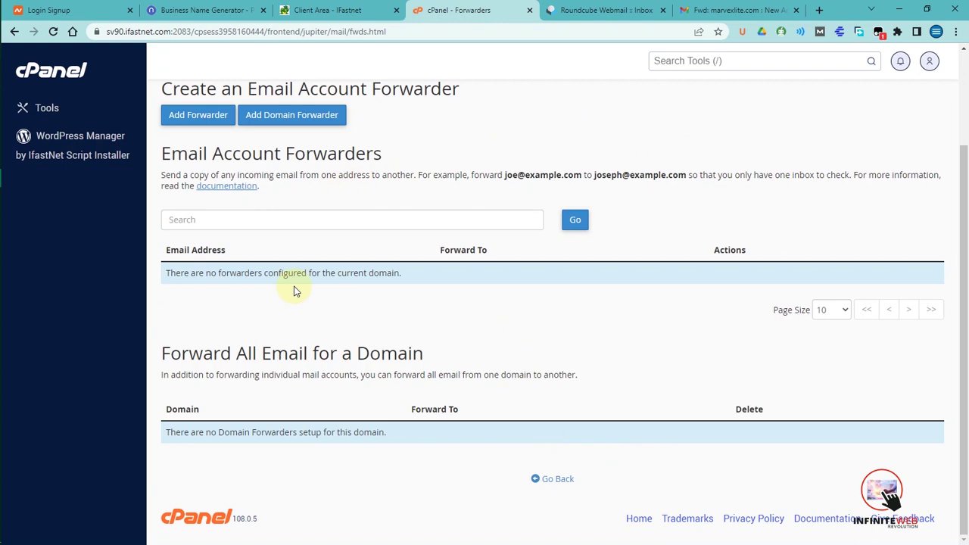
left_click(216, 123)
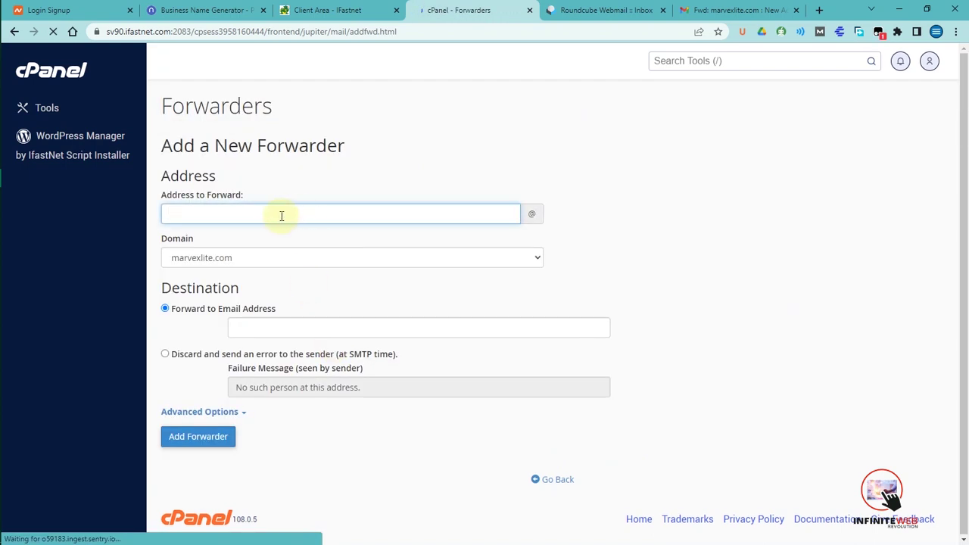
left_click(276, 215)
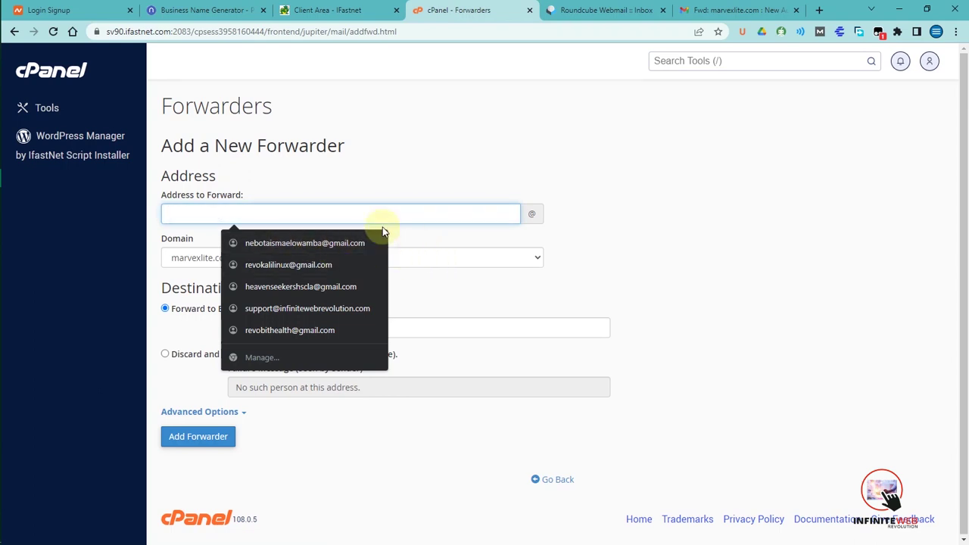
type("co")
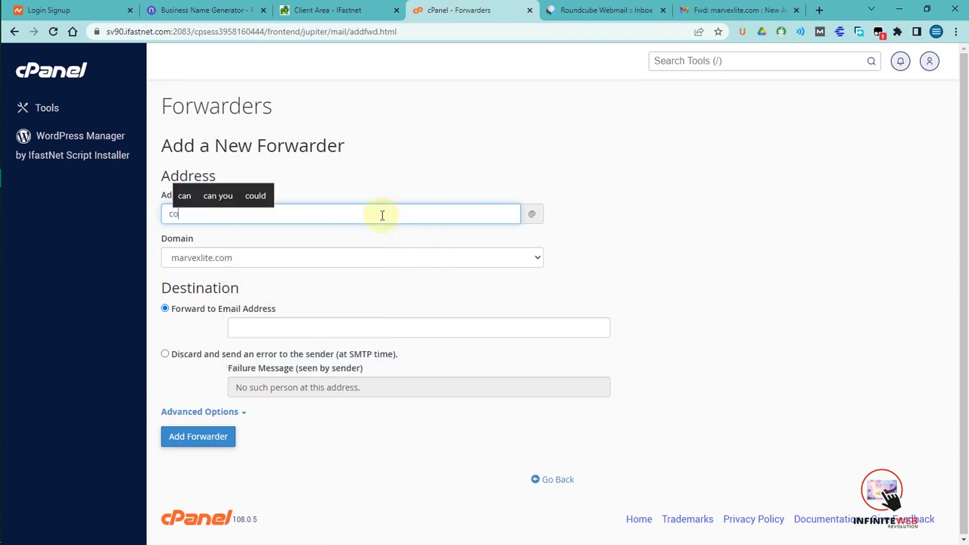
type("nta")
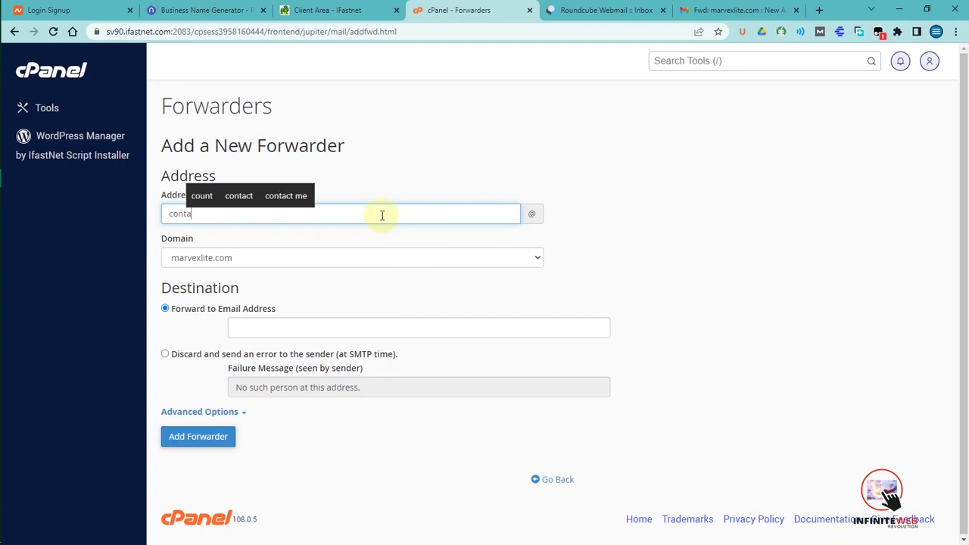
type("ct")
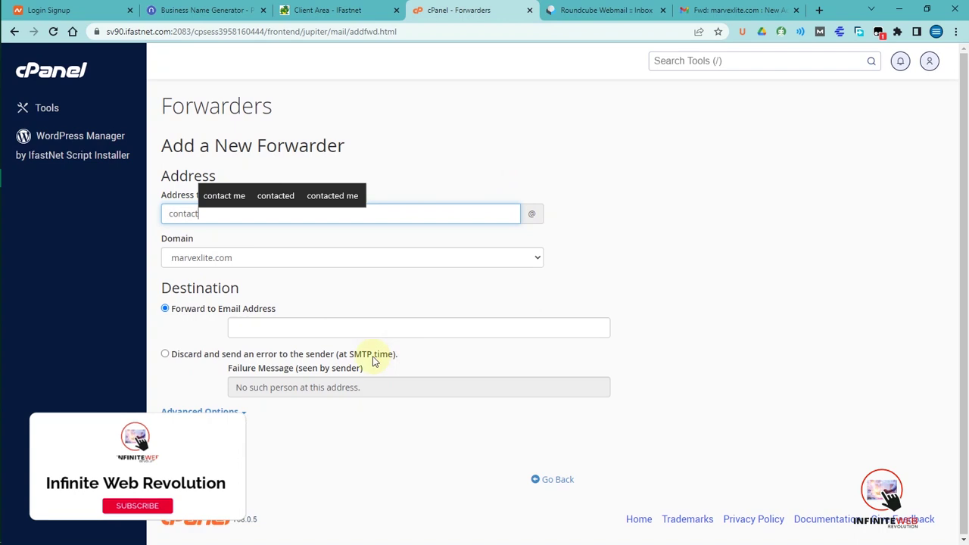
left_click(350, 328)
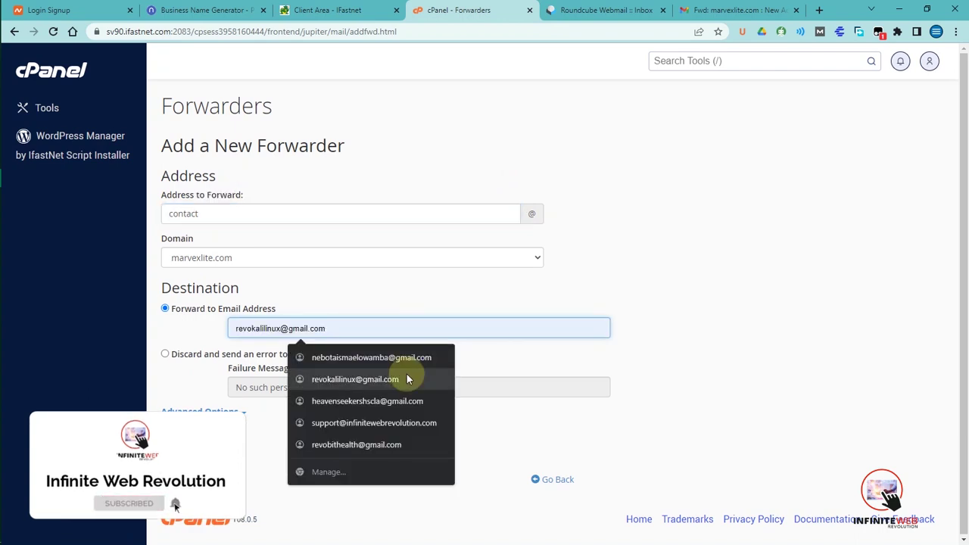
left_click(372, 357)
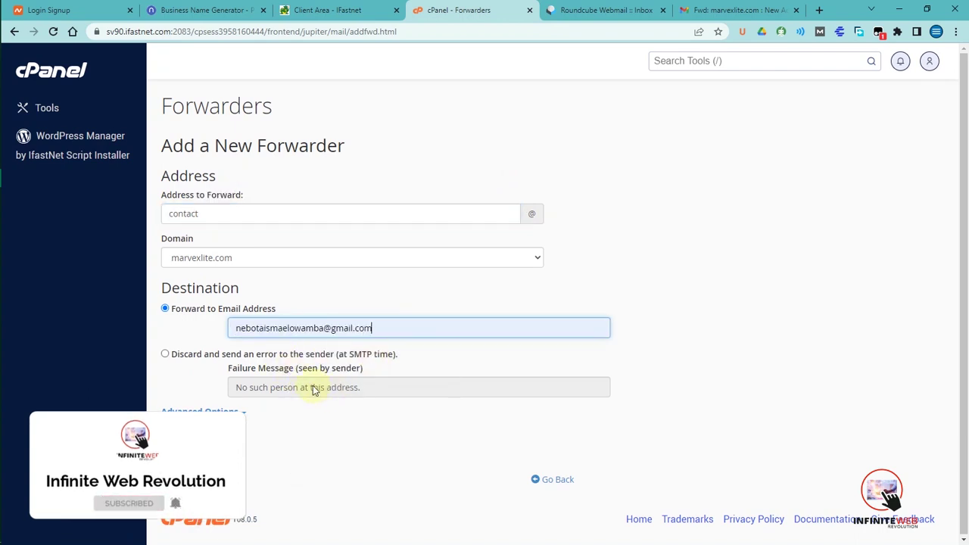
left_click(204, 445)
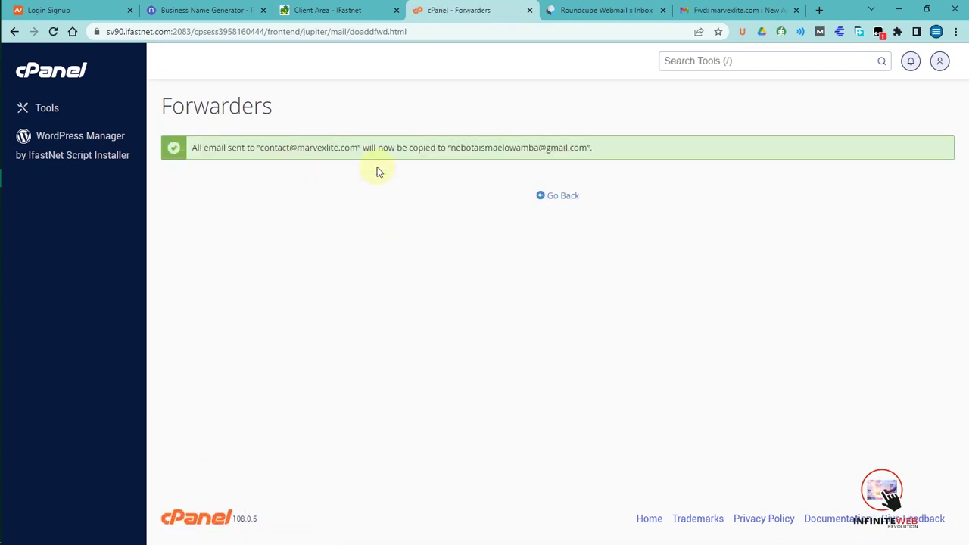
left_click(563, 203)
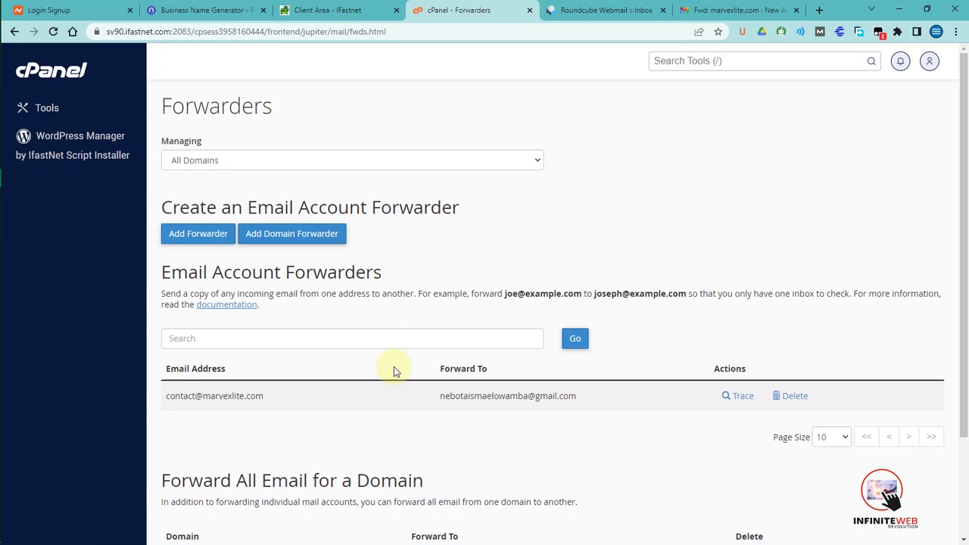
- Return to the cPanel home and open the Autoresponders page under Email
left_click(69, 84)
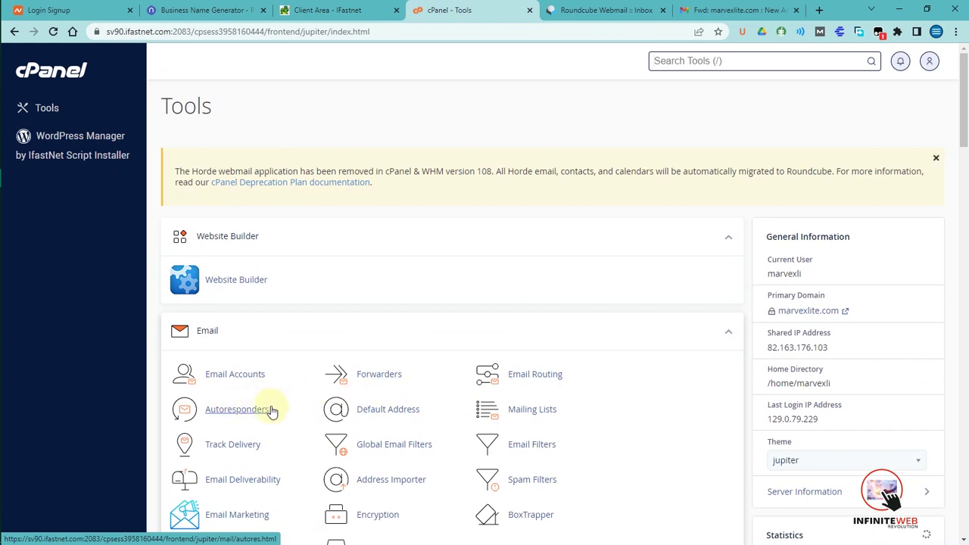
left_click(231, 413)
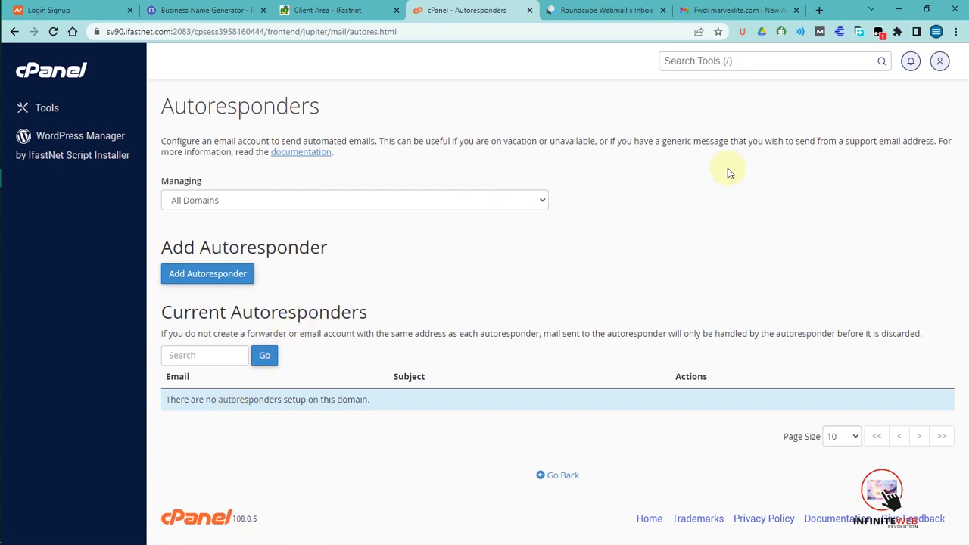
left_click(208, 274)
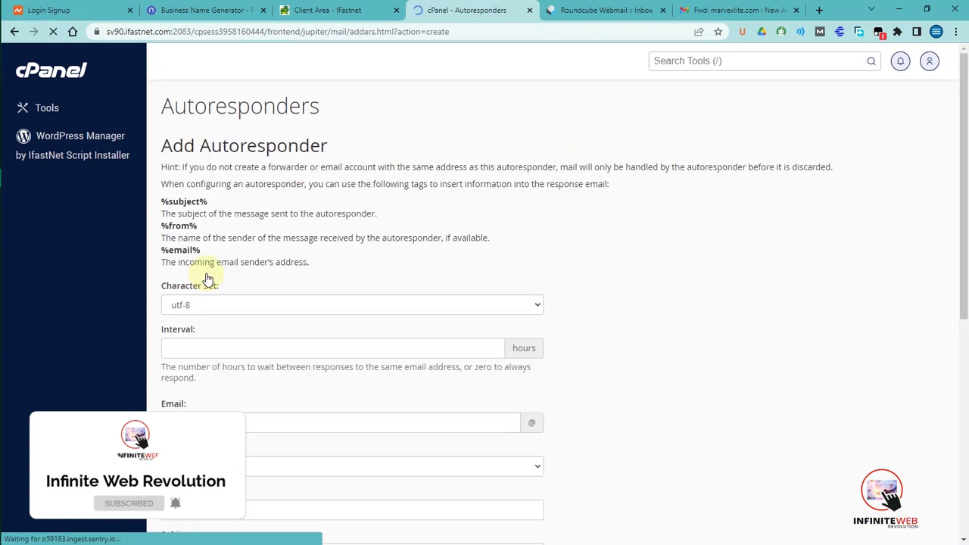
left_click(251, 351)
left_click(573, 364)
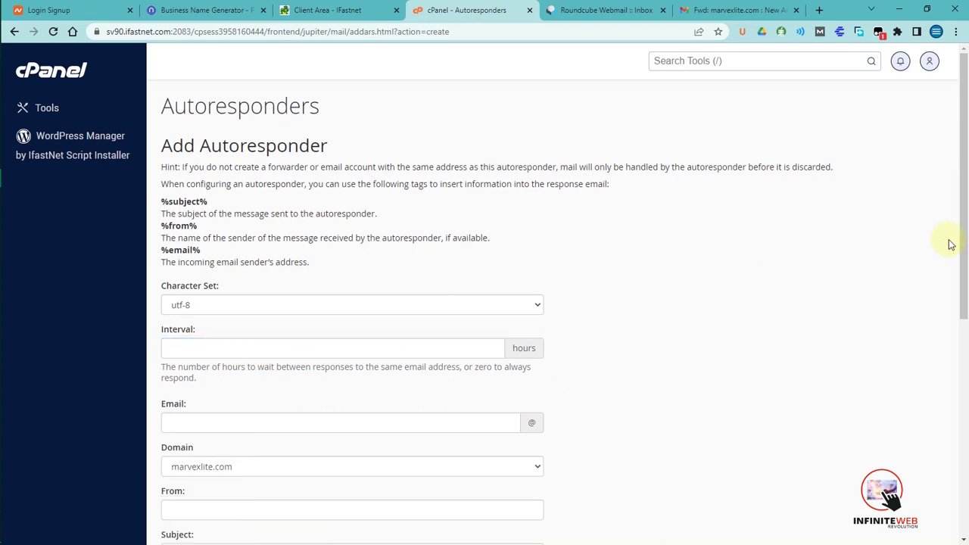
left_click_drag(966, 242, 966, 302)
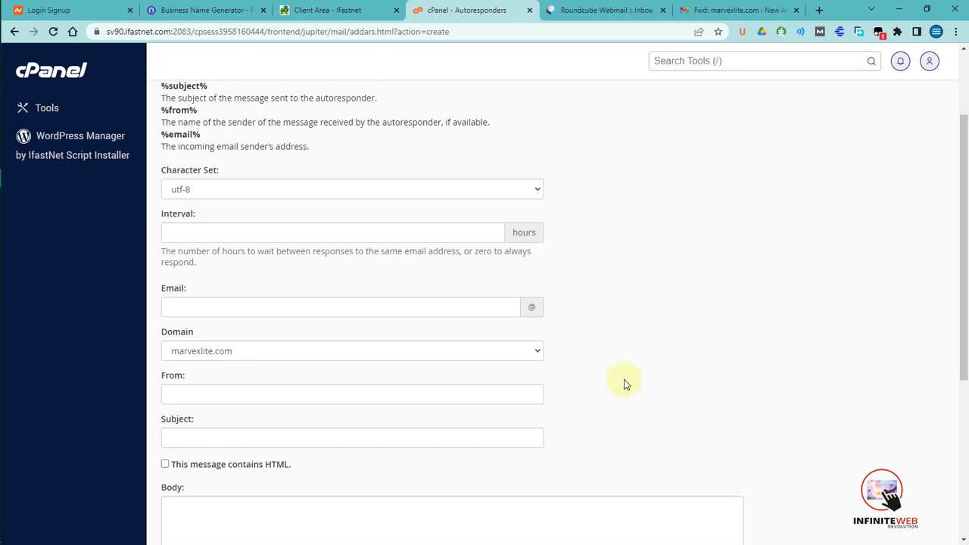
left_click(324, 303)
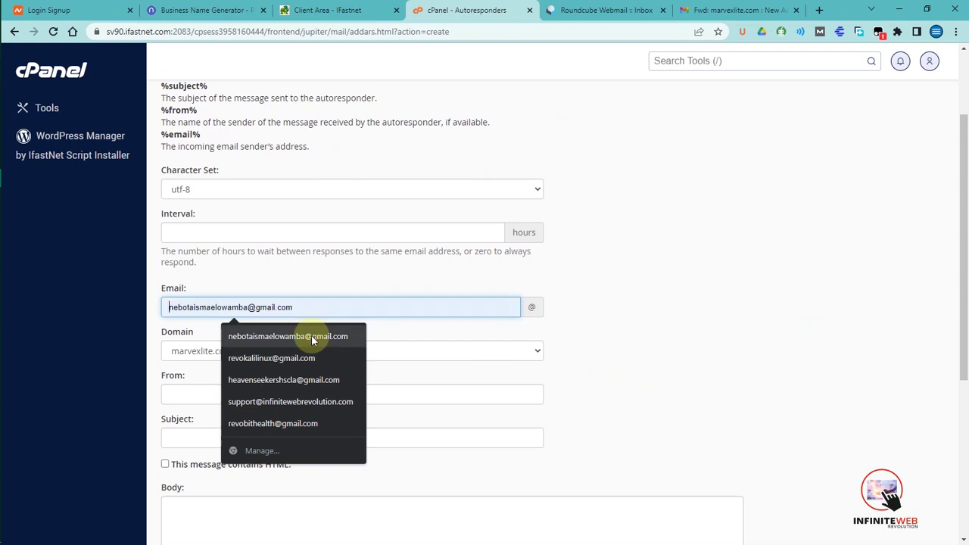
left_click(662, 237)
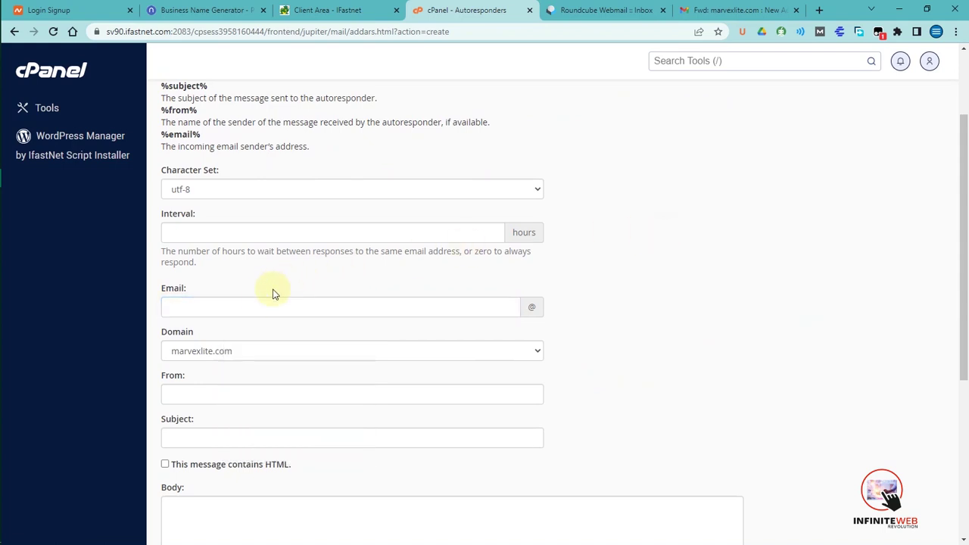
left_click(258, 311)
type("co")
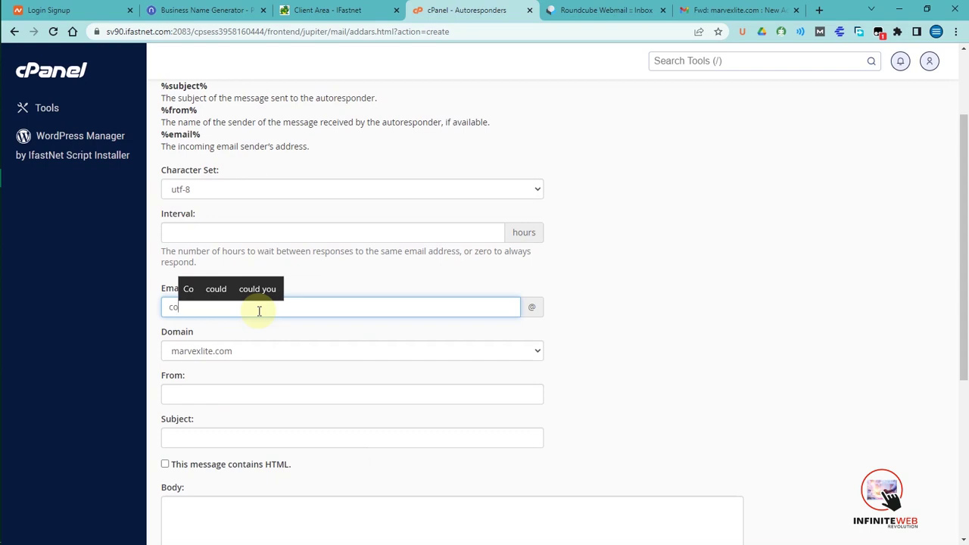
type("ntact")
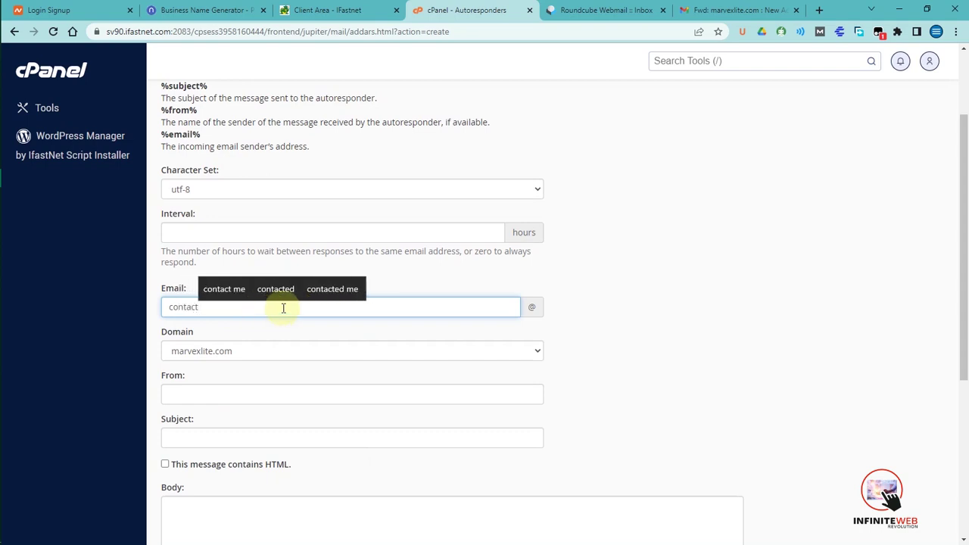
left_click(582, 314)
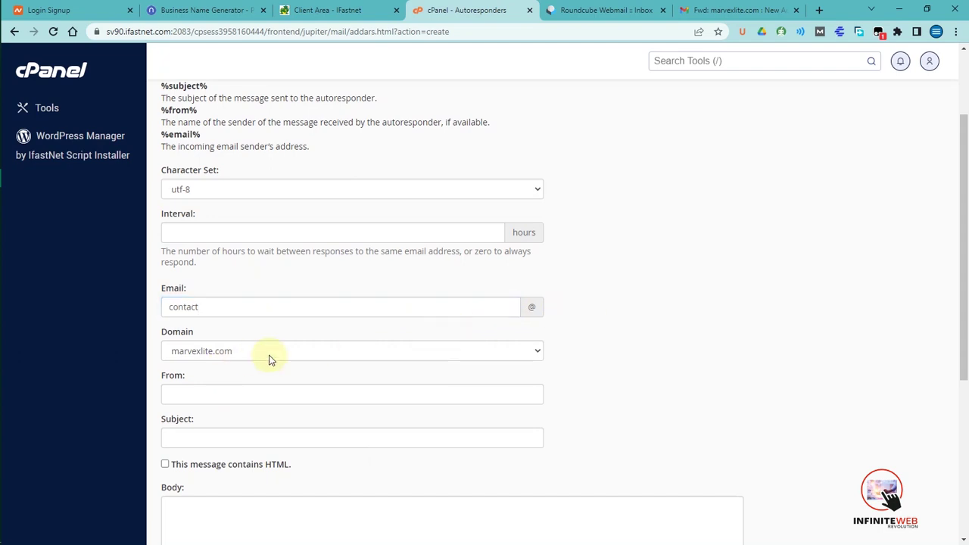
- Enter 'Infinite Web Revolution' as the sender name, correcting the misspelling
left_click(214, 396)
left_click(644, 415)
left_click(290, 392)
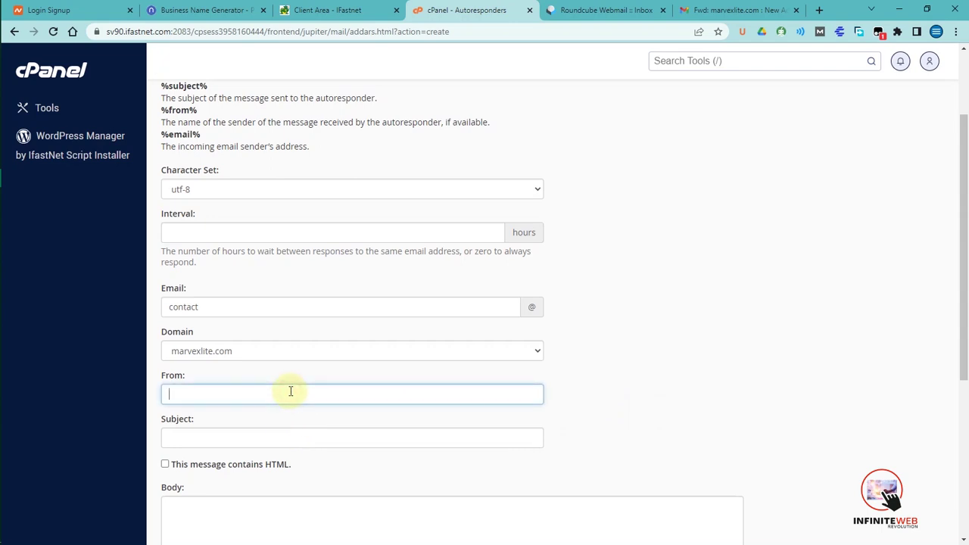
type("Infin")
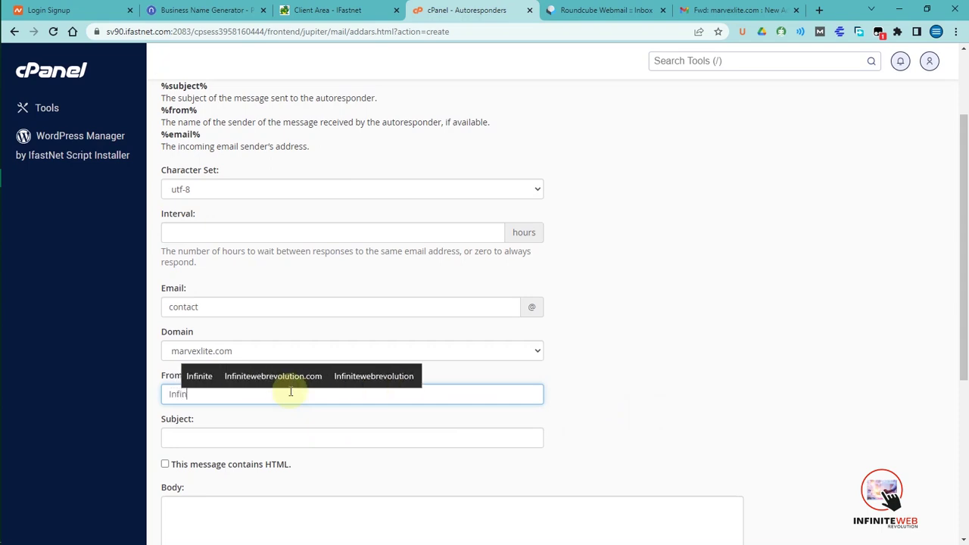
type("ite Web ")
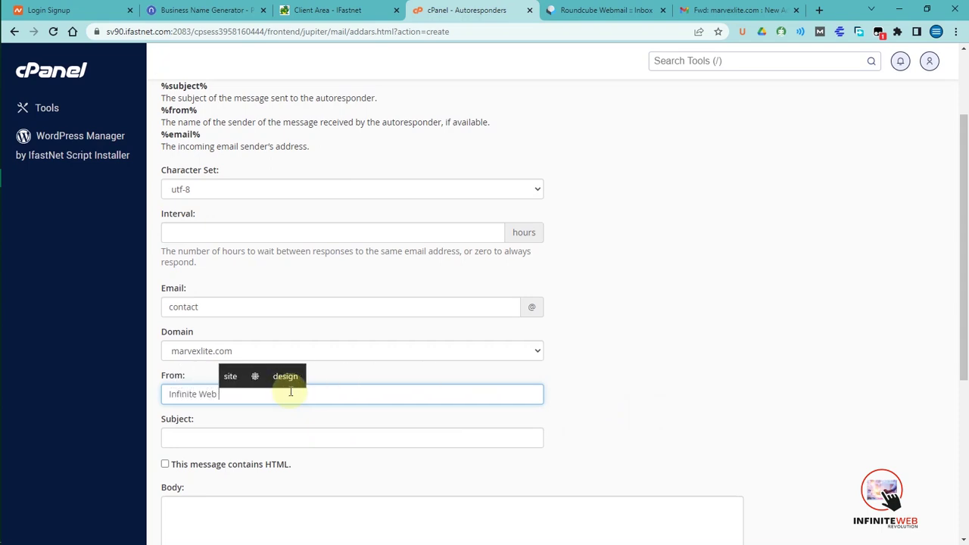
type("revol")
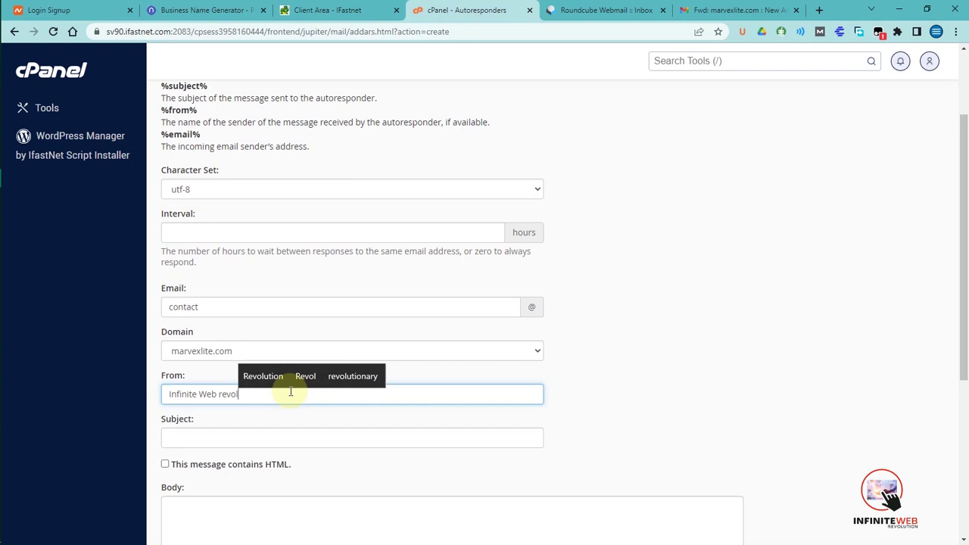
type("tion")
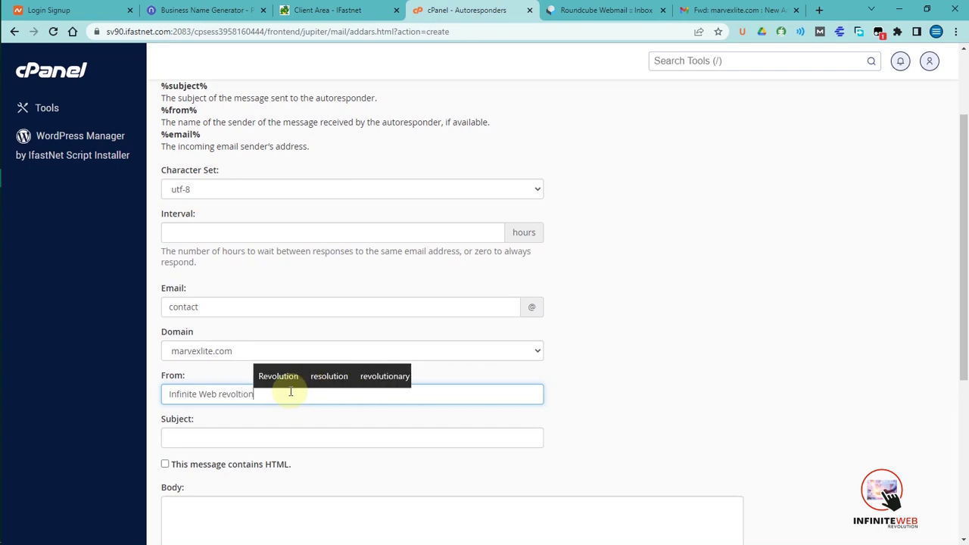
left_click(277, 376)
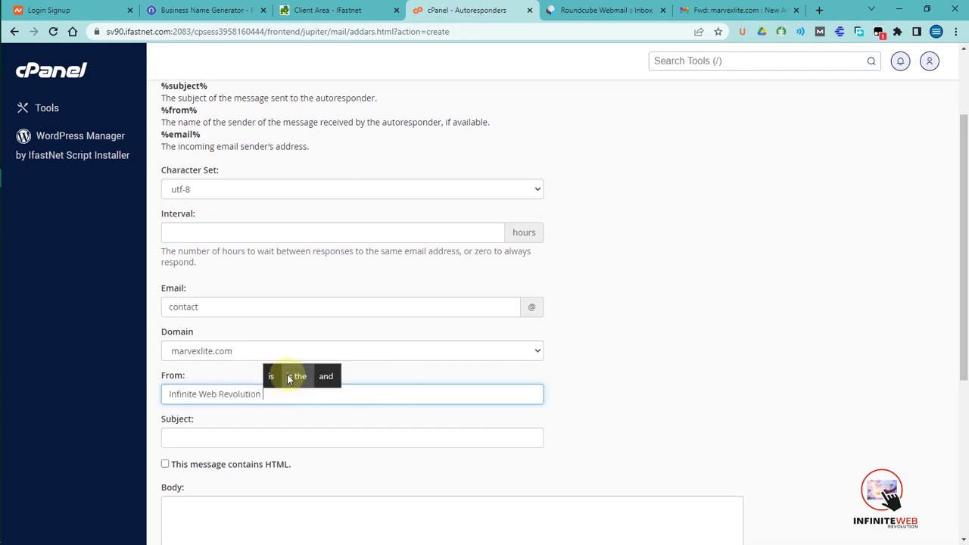
left_click(248, 439)
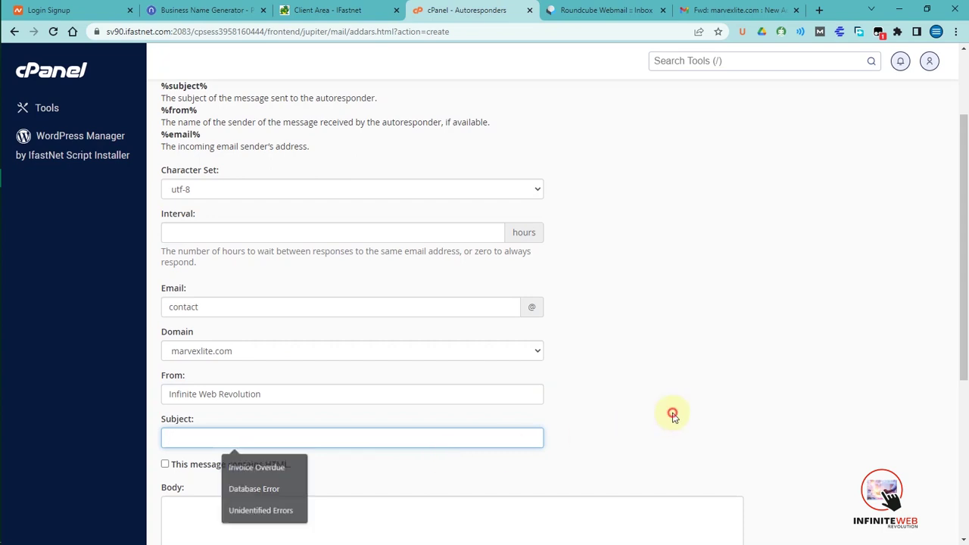
left_click(225, 234)
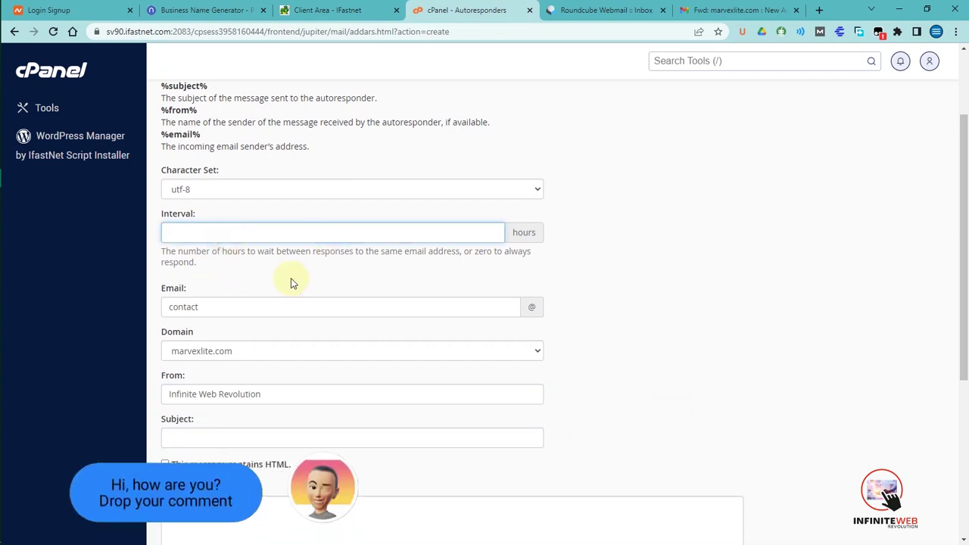
left_click_drag(966, 322, 965, 528)
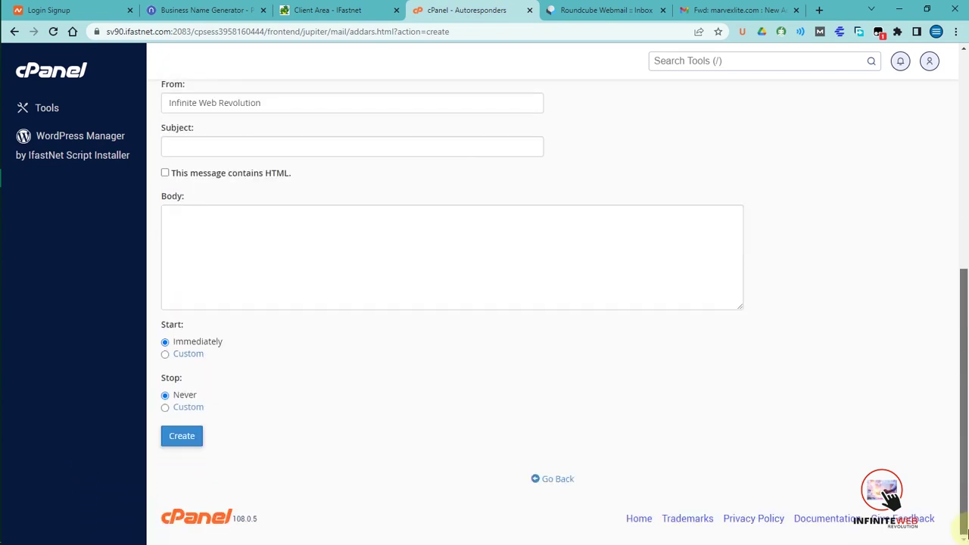
- Try creating the autoresponder, hit empty Subject and Body errors, and return to Tools
left_click(355, 247)
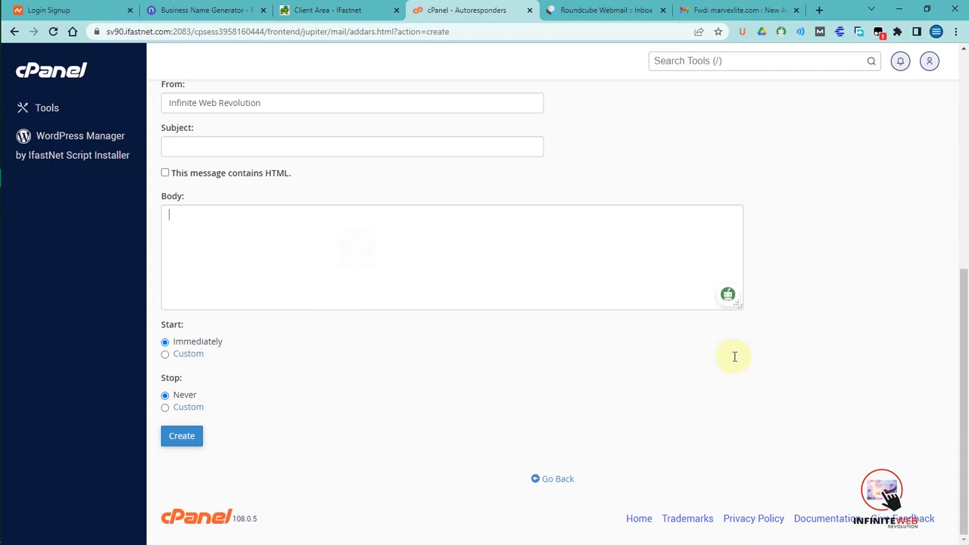
left_click_drag(964, 277, 966, 330)
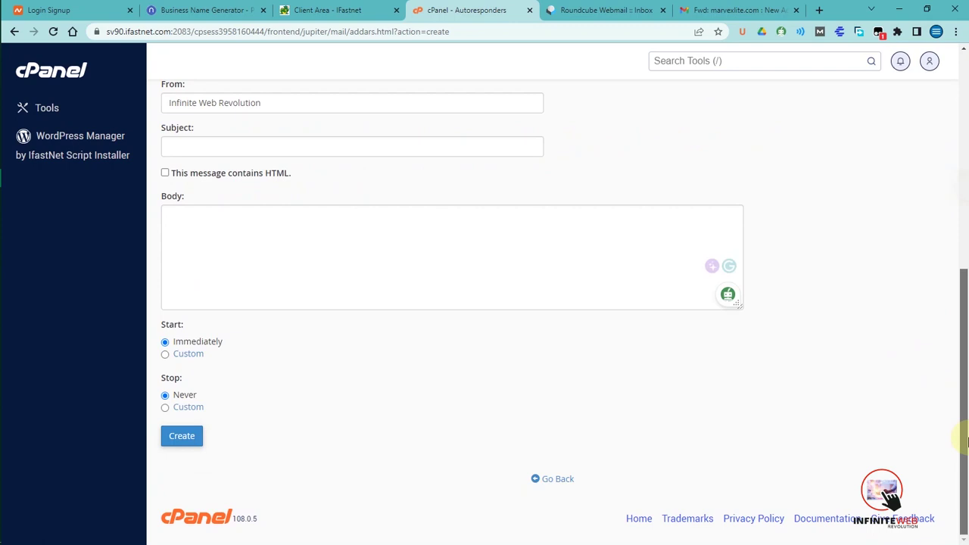
left_click(192, 437)
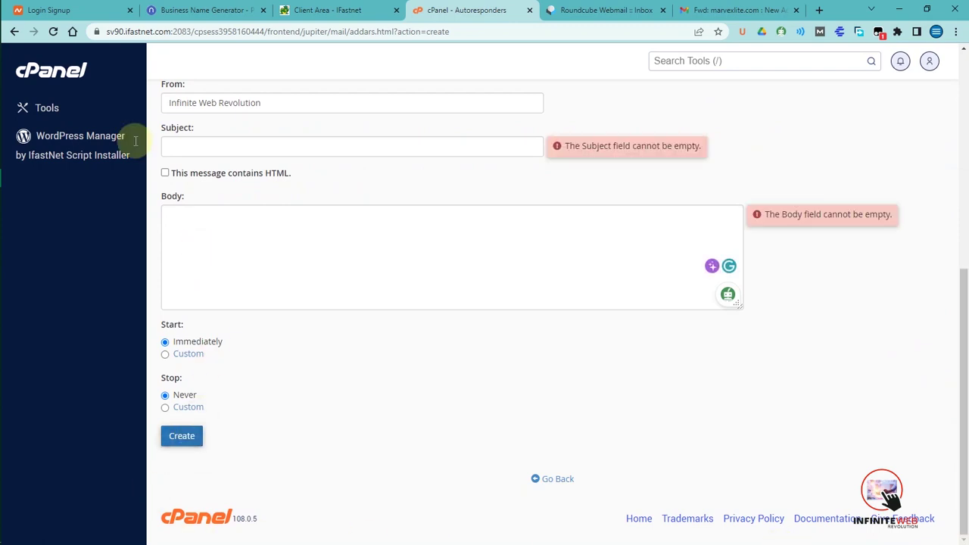
left_click(58, 72)
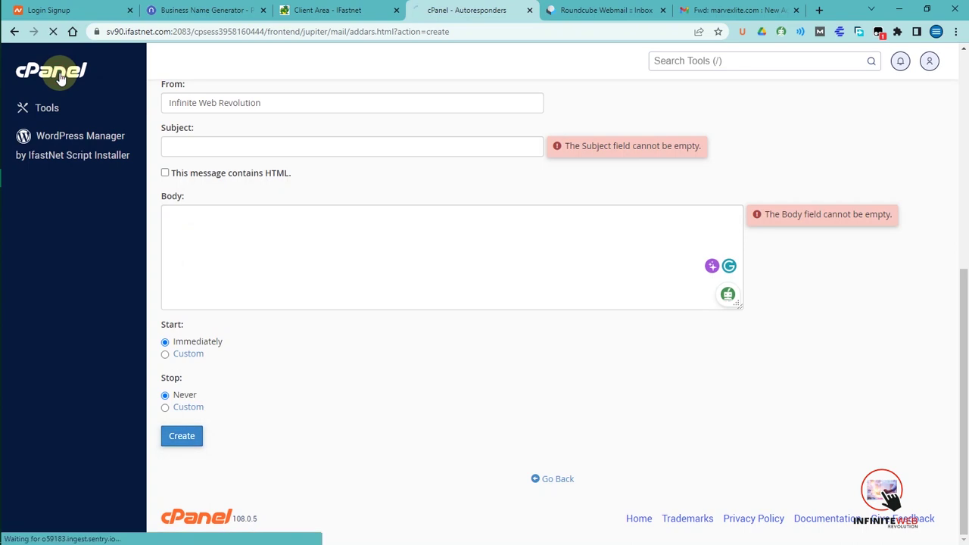
mouse_move(2, 72)
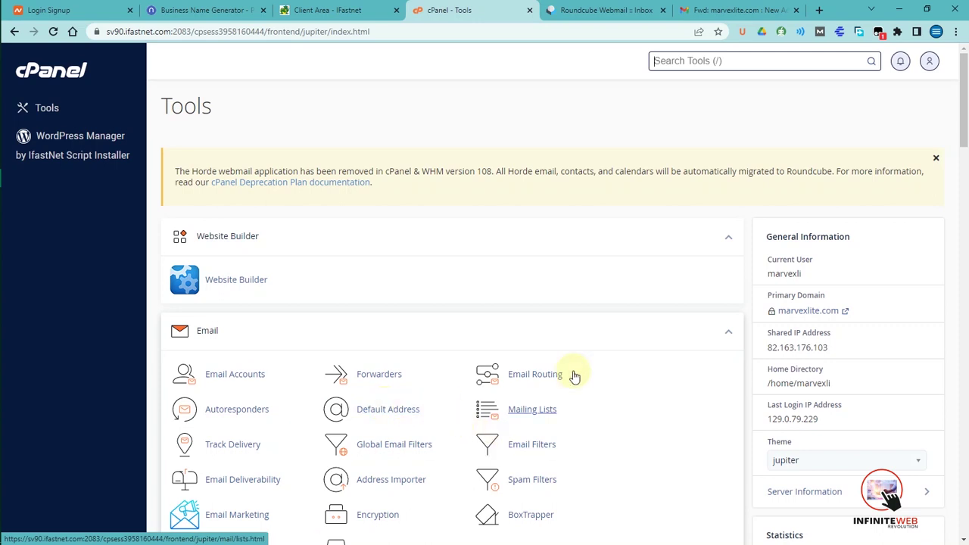
- Launch File Manager from the Files section in a new browser tab, closing the webmail tab
scroll(962, 177, "down", 3)
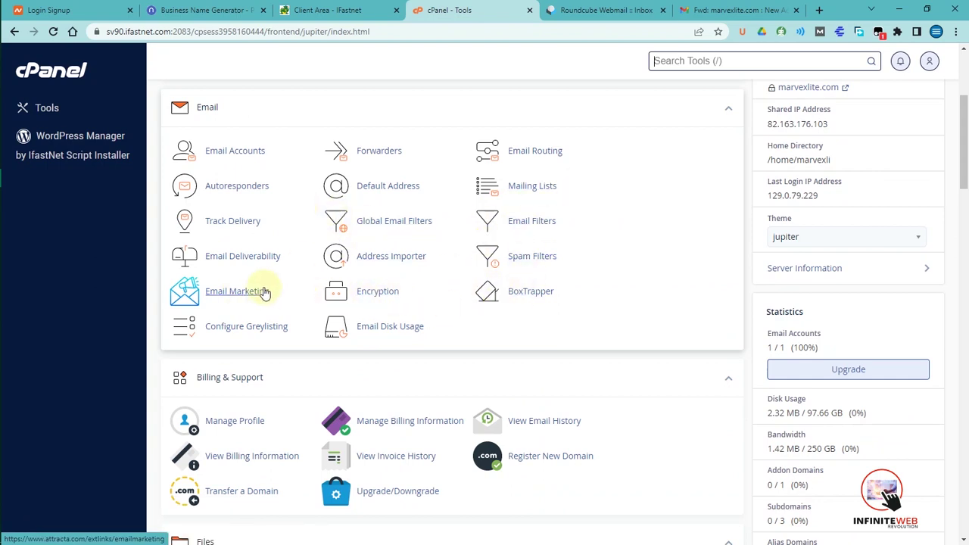
left_click(394, 258)
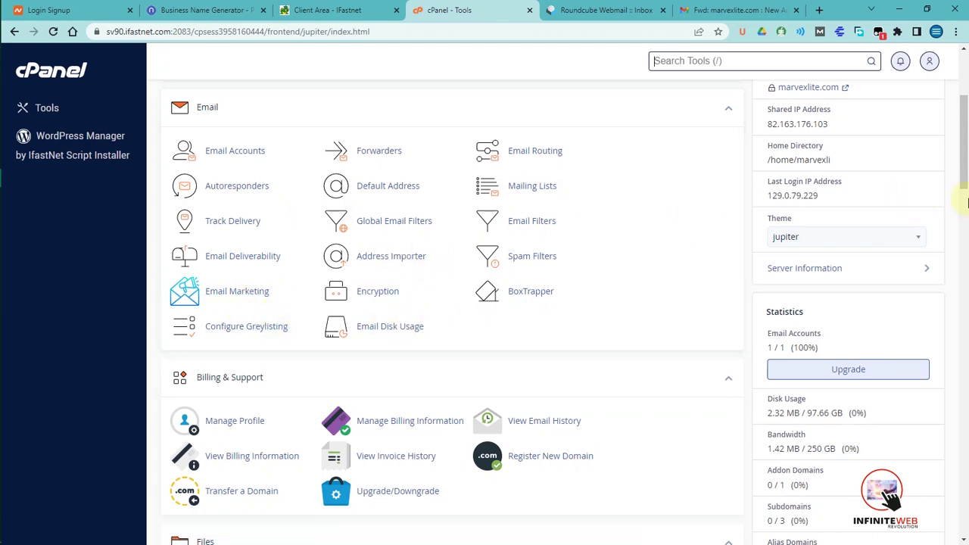
left_click_drag(966, 193, 574, 190)
key("slash")
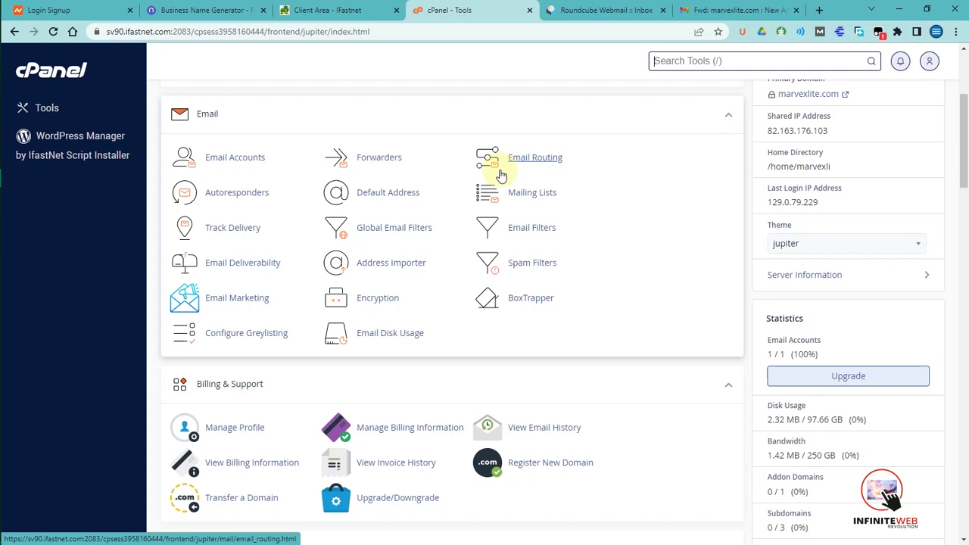
left_click_drag(966, 159, 966, 211)
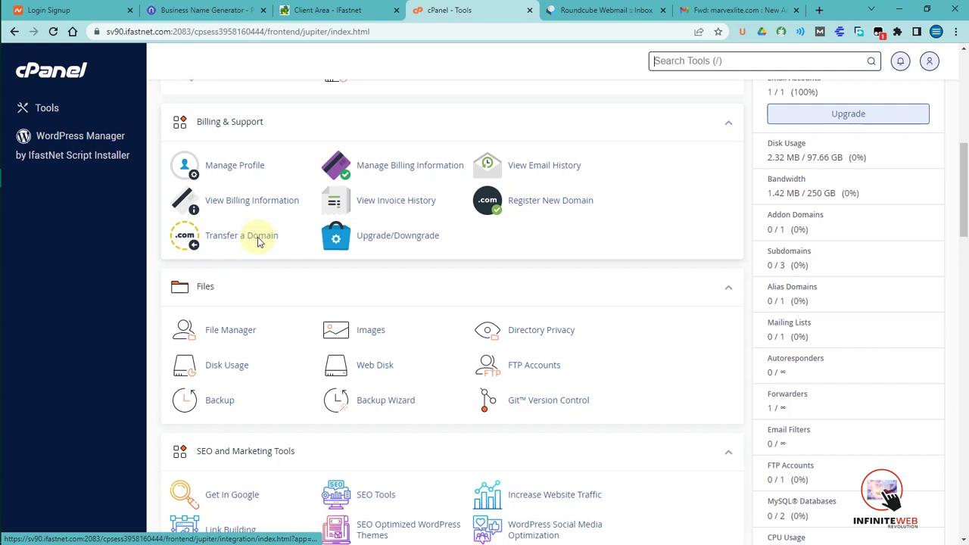
key("/")
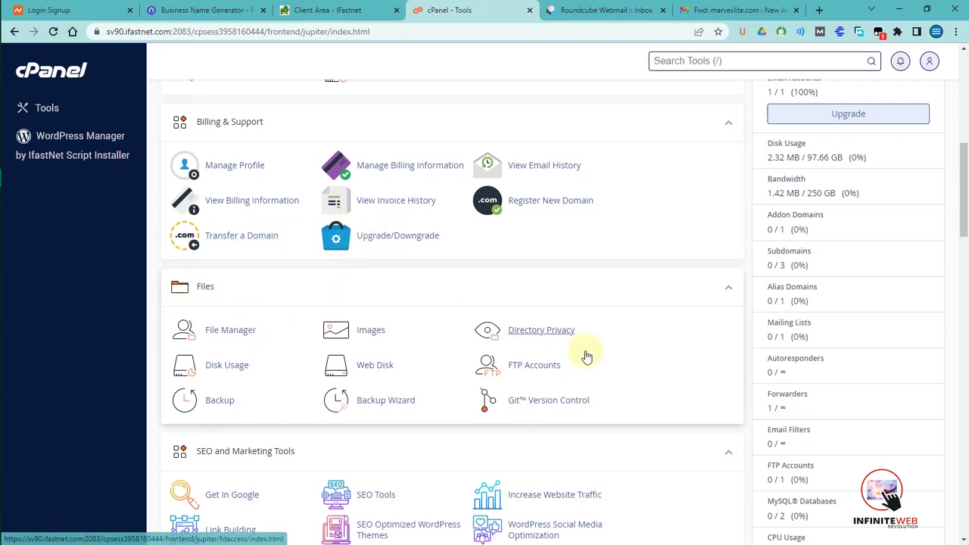
left_click(966, 162)
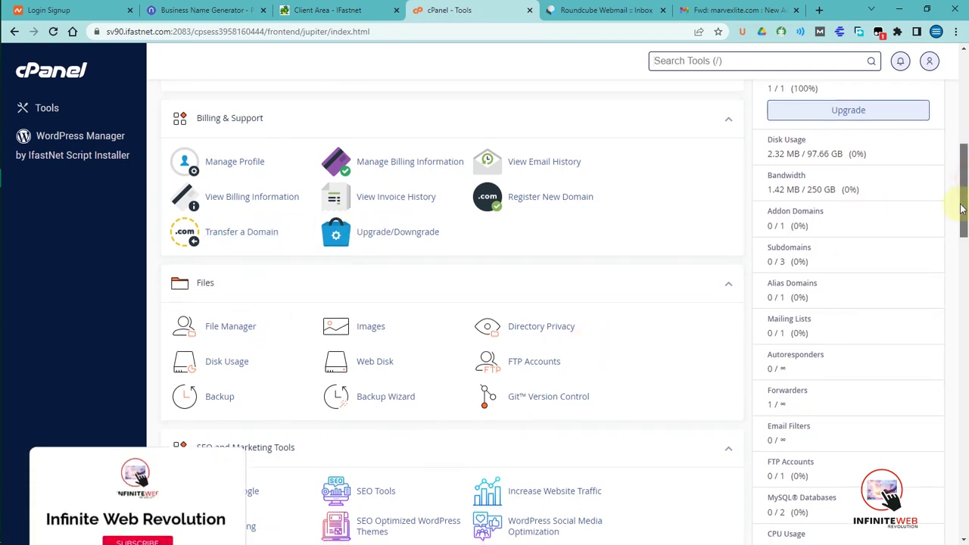
left_click_drag(966, 179, 964, 212)
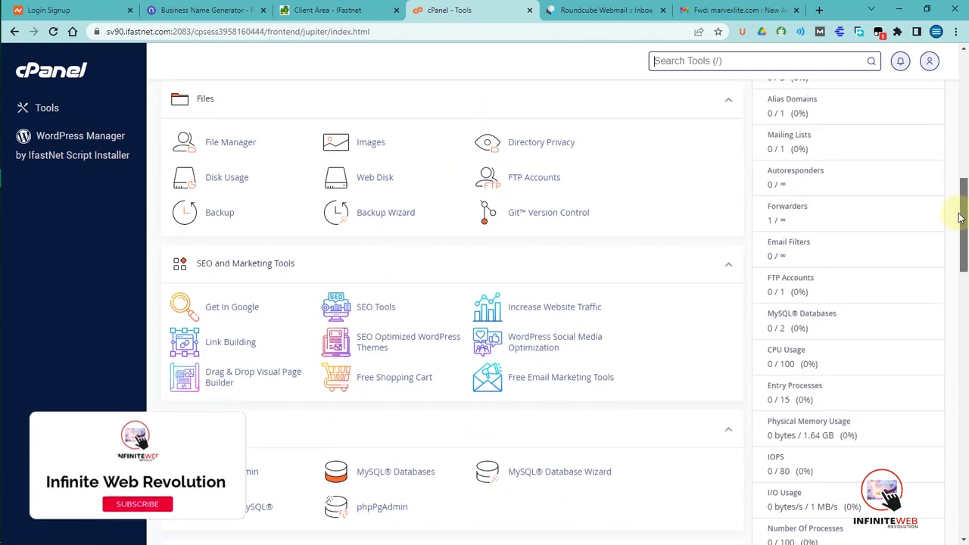
right_click(252, 141)
left_click(281, 144)
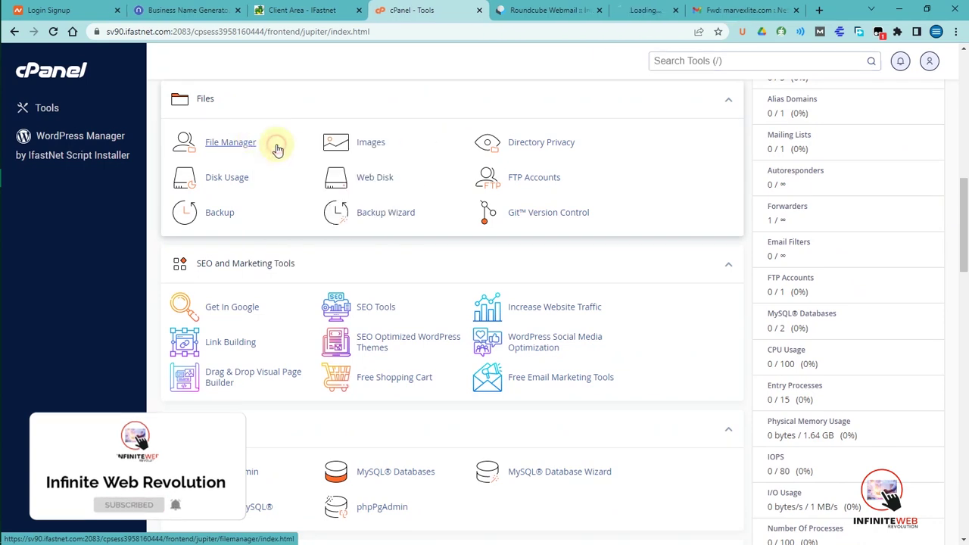
middle_click(512, 8)
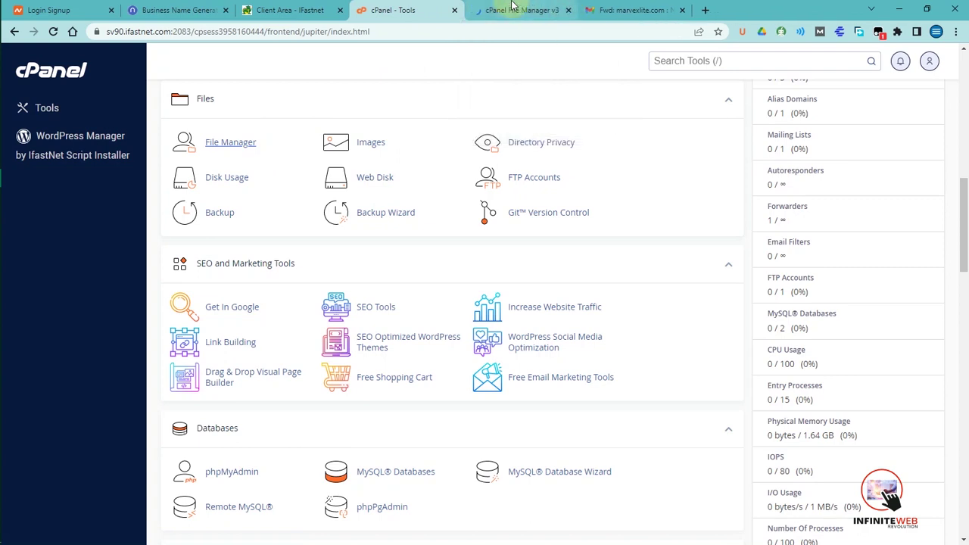
- In the File Manager tab, open public_html, go up one level, then reopen public_html
left_click(512, 8)
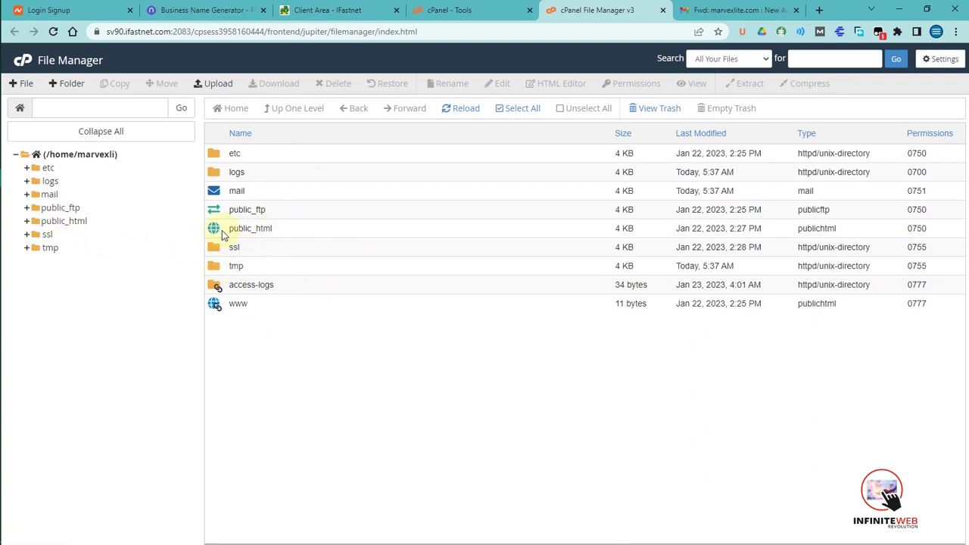
double_click(215, 232)
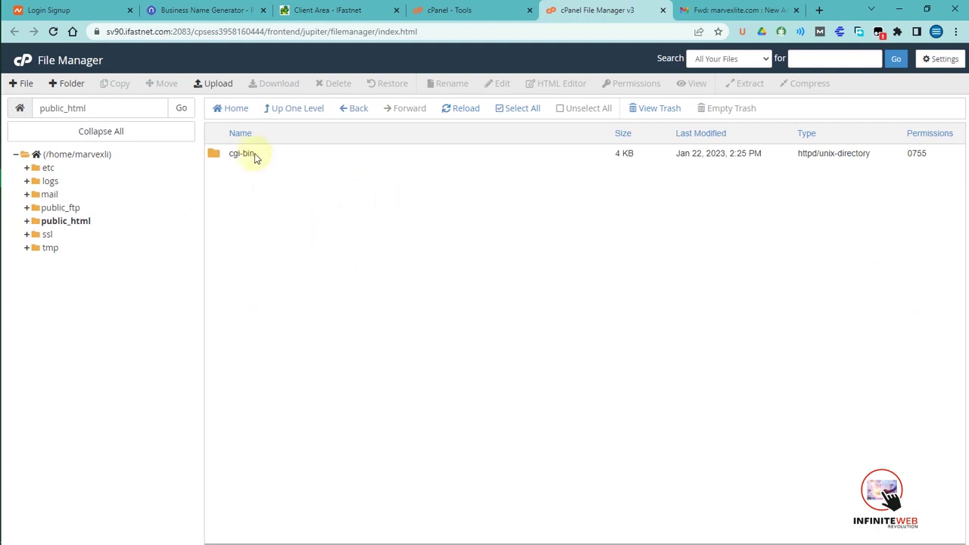
left_click(306, 116)
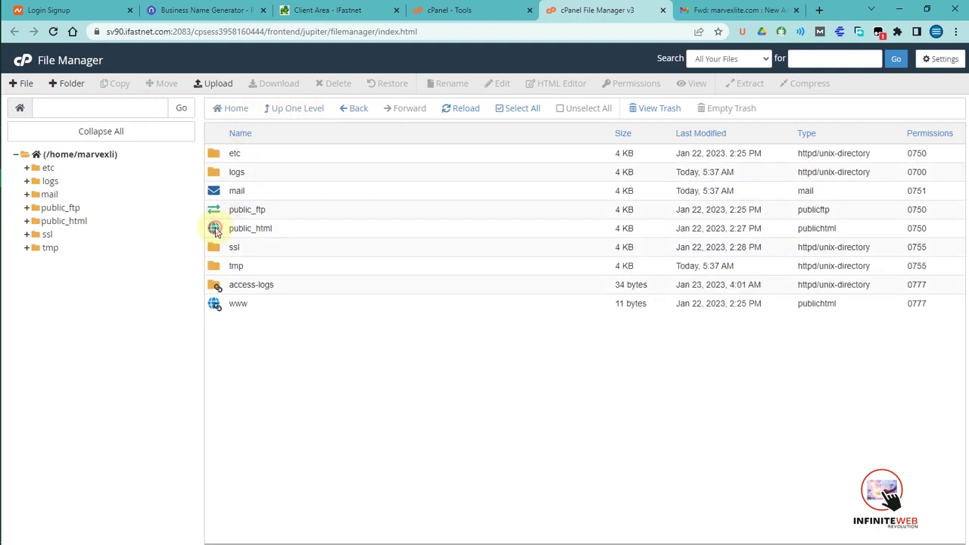
double_click(216, 230)
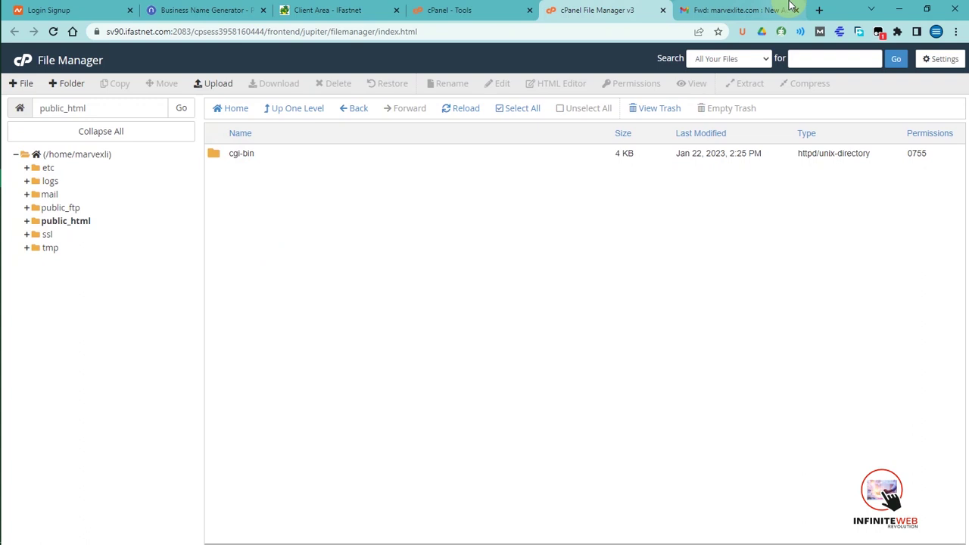
- Load marvexlite.com in a new tab, showing a bare 'Index of /' listing, then return to File Manager
left_click(817, 12)
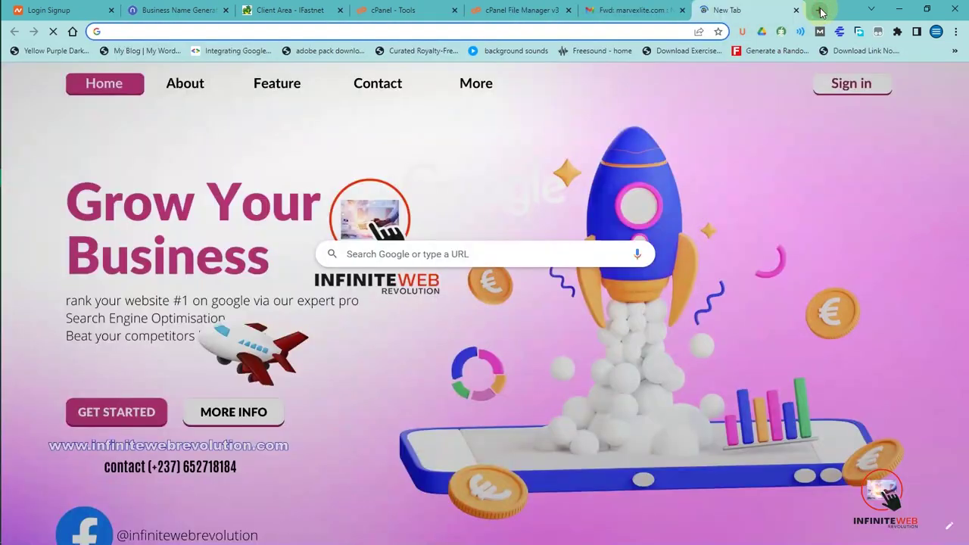
type("mar")
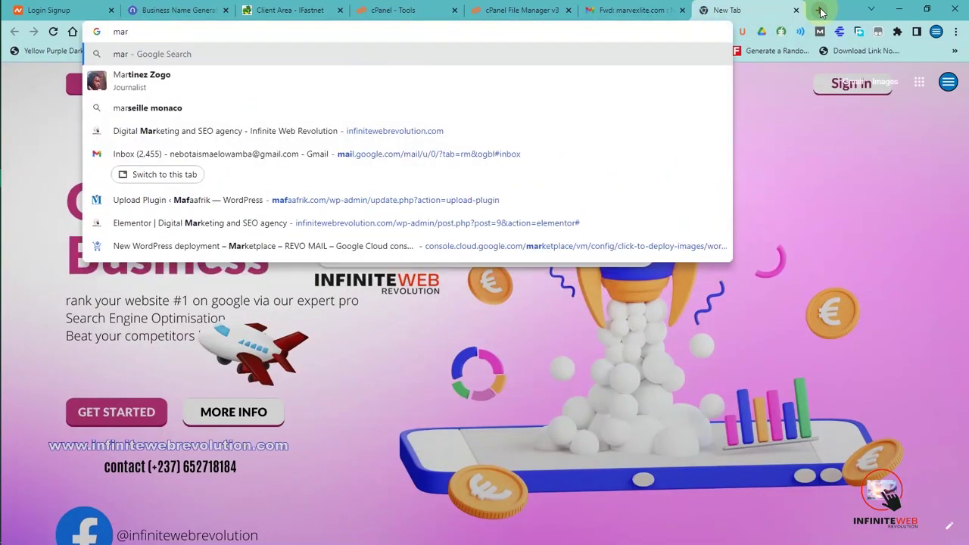
type("vexli")
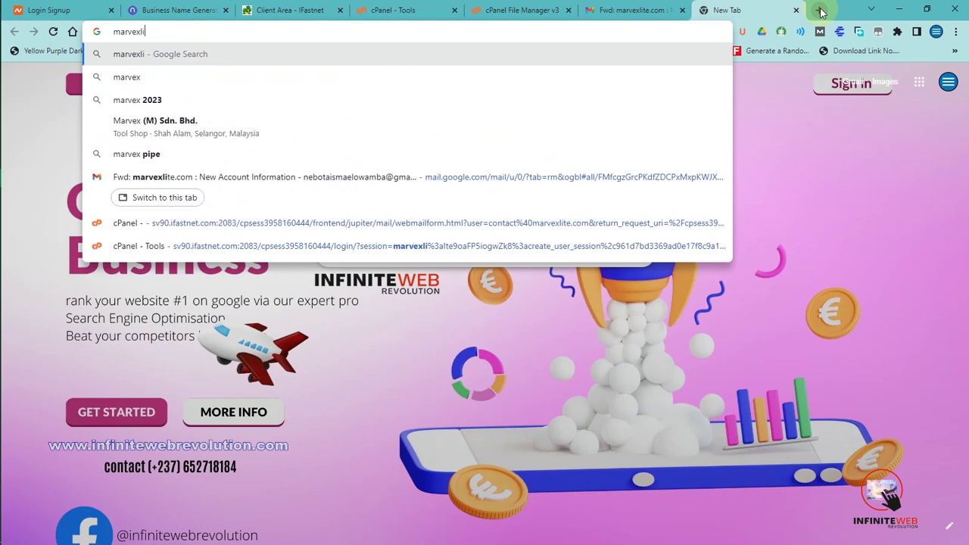
type("te.com")
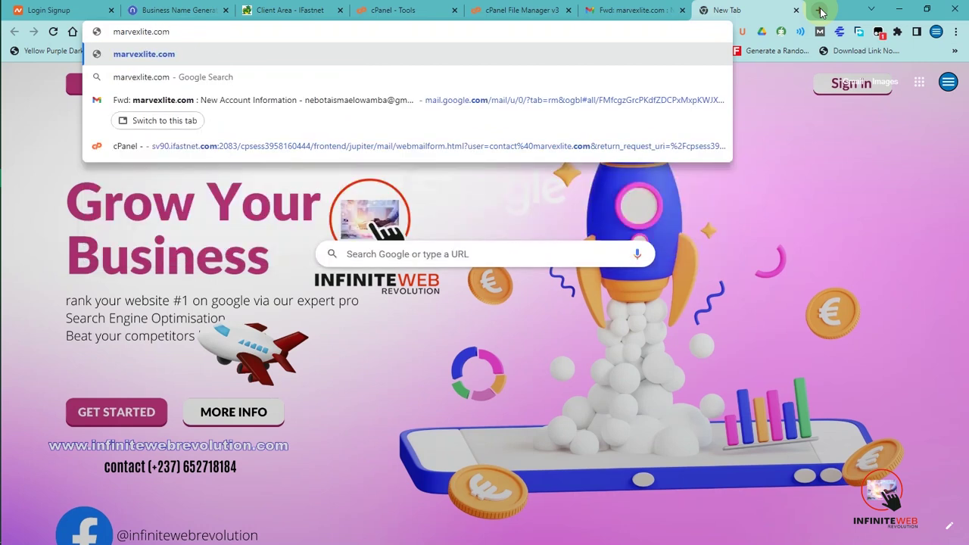
key("Return")
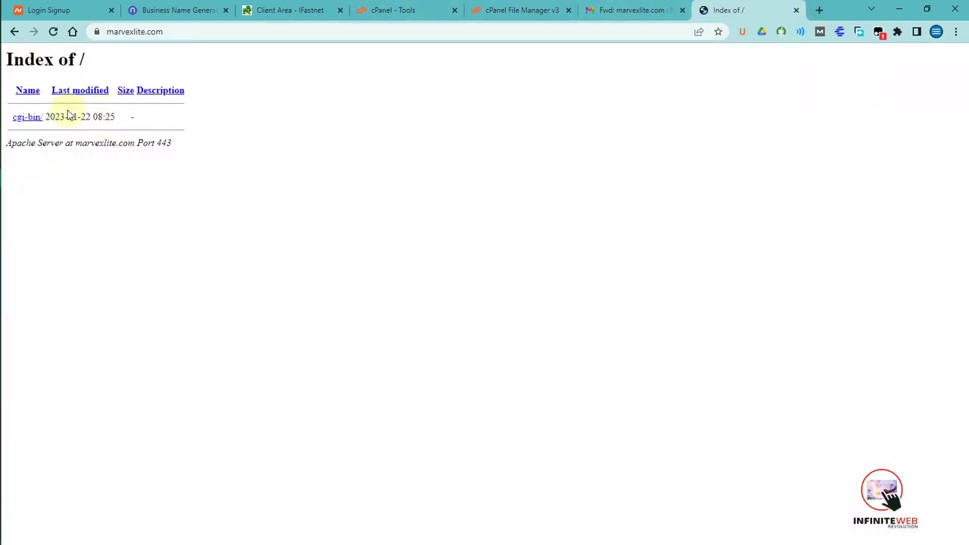
left_click(502, 9)
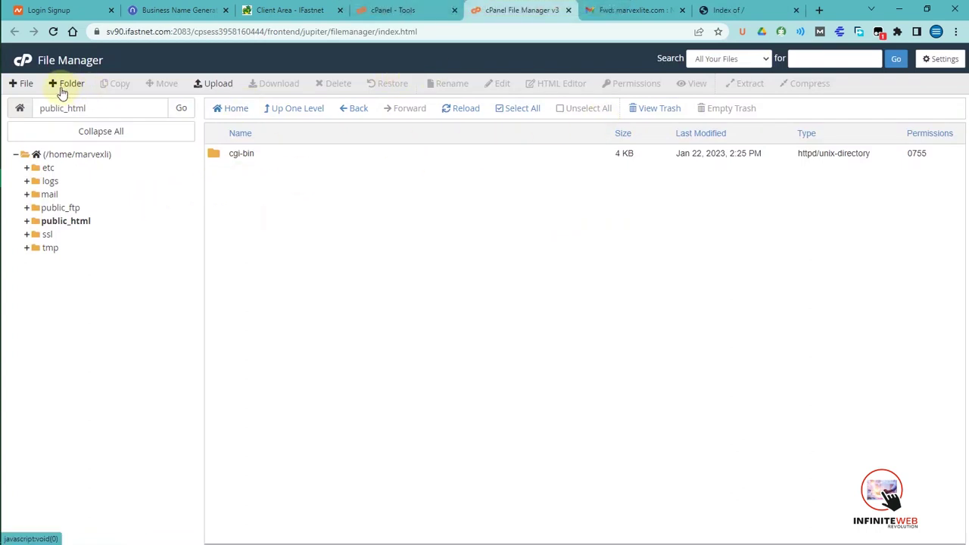
- Create an empty index.html in public_html and open it in the code editor
left_click(29, 87)
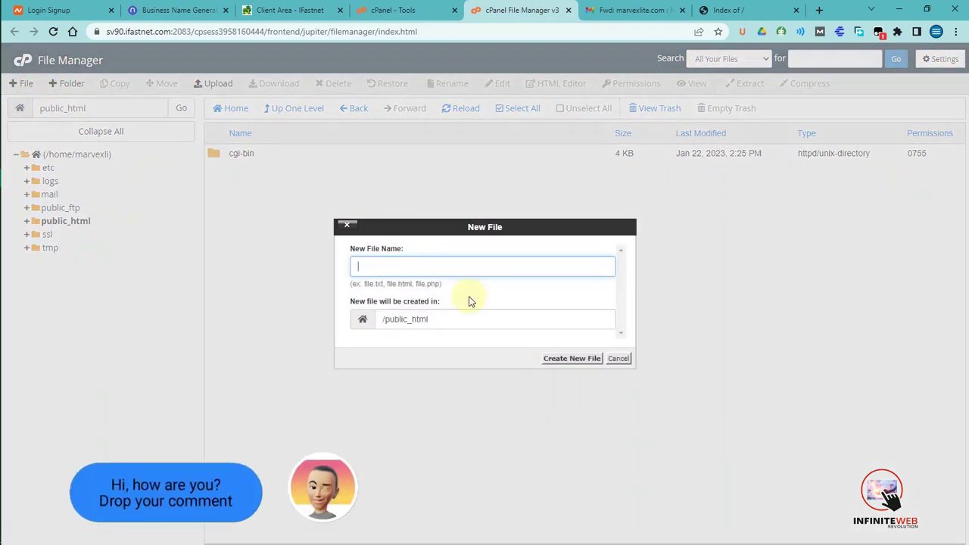
type("index.html")
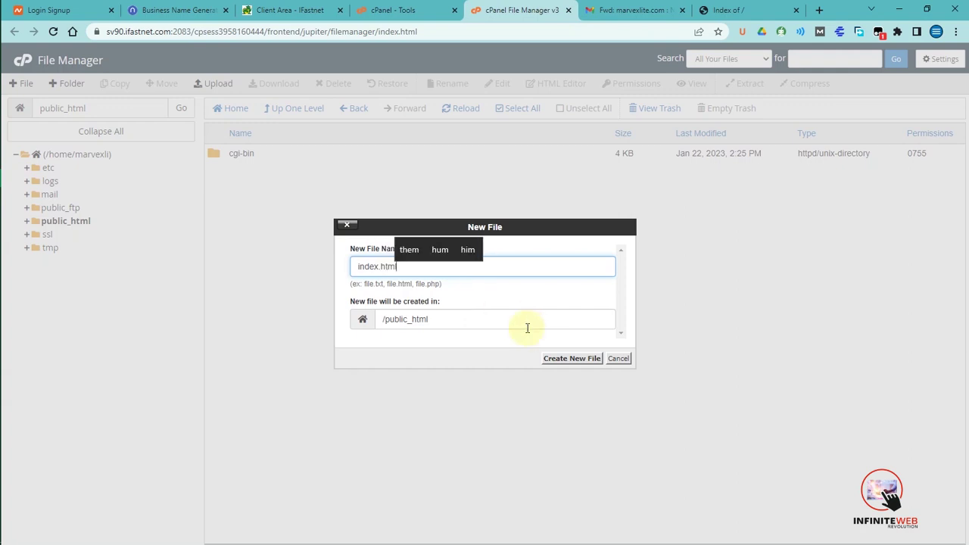
left_click(570, 358)
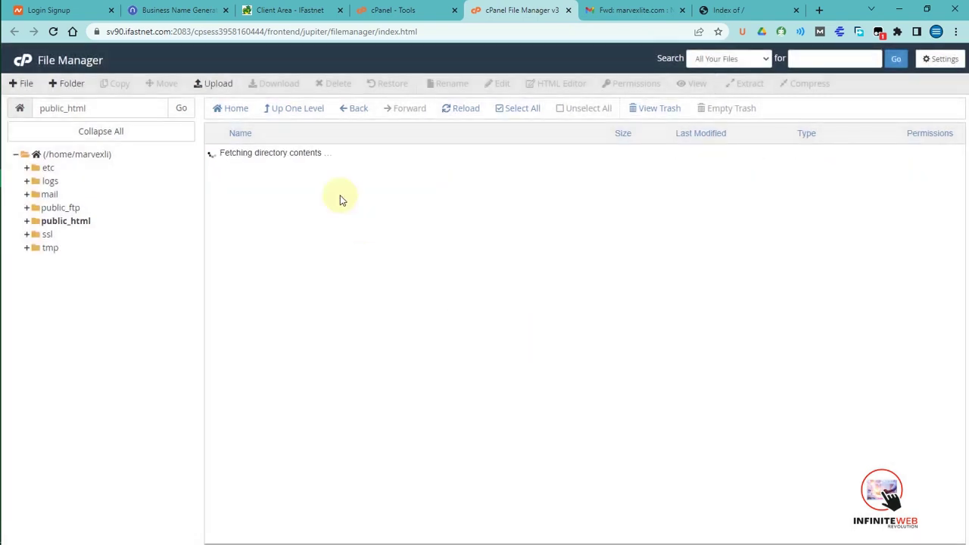
left_click(257, 172)
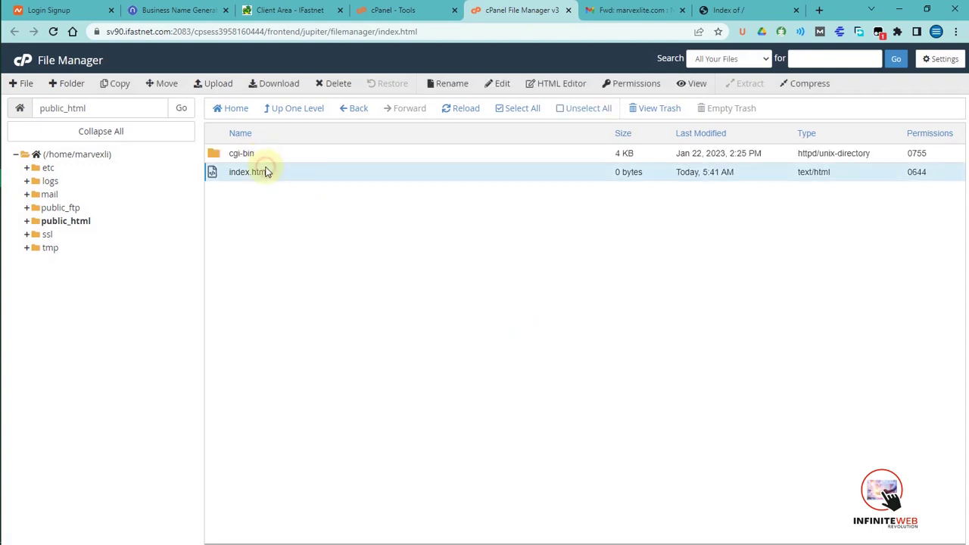
left_click(509, 84)
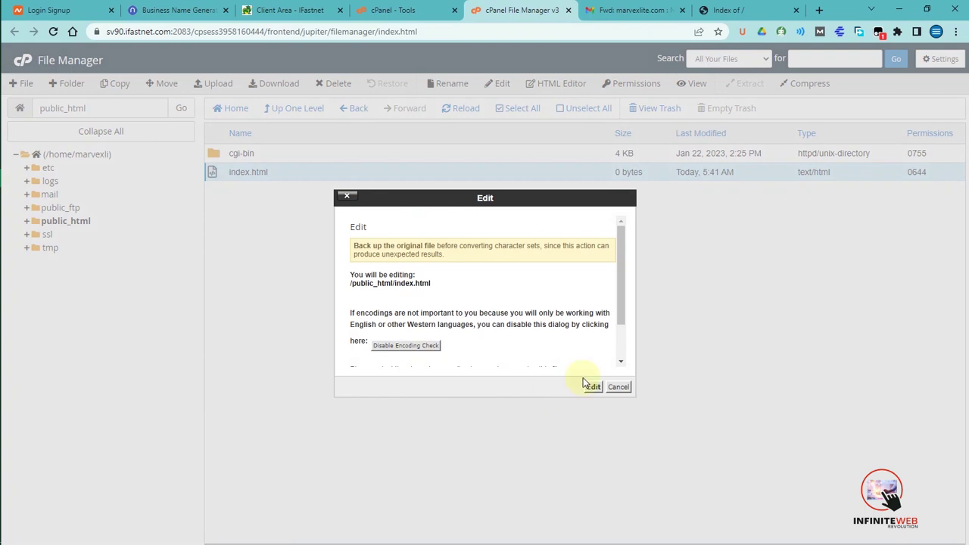
left_click(593, 388)
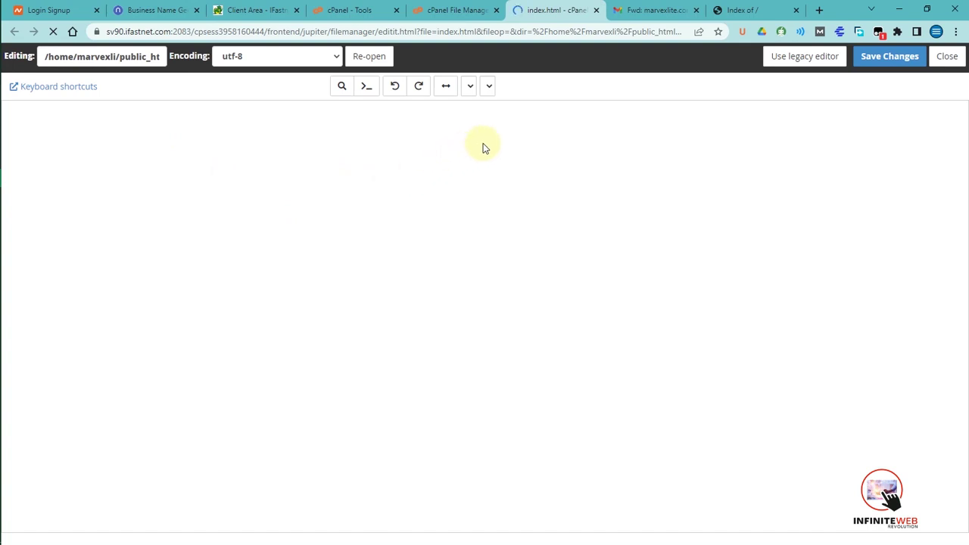
- Write the HTML with a head titled 'Marves' and body text 'this is a test'
left_click(128, 173)
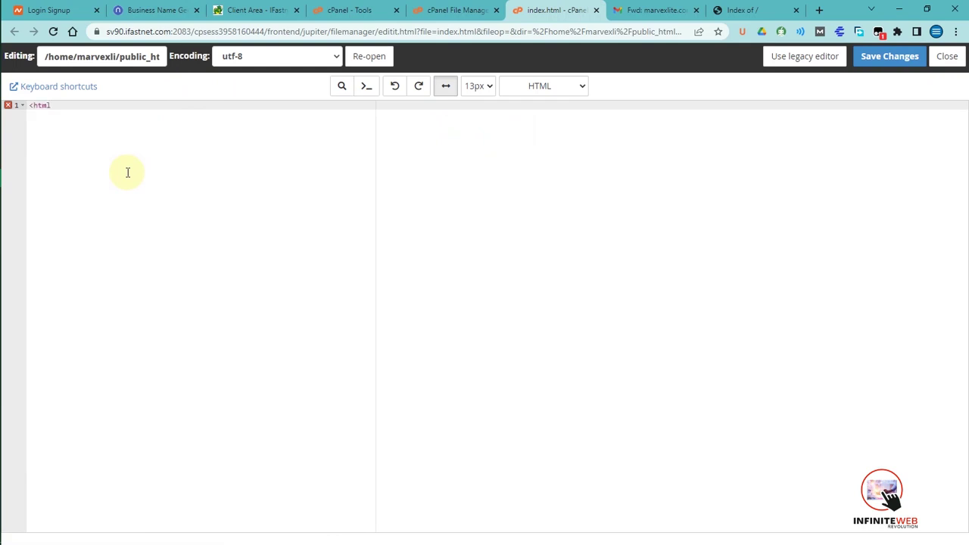
key("Return")
key("Return")
key("Return")
key("Return")
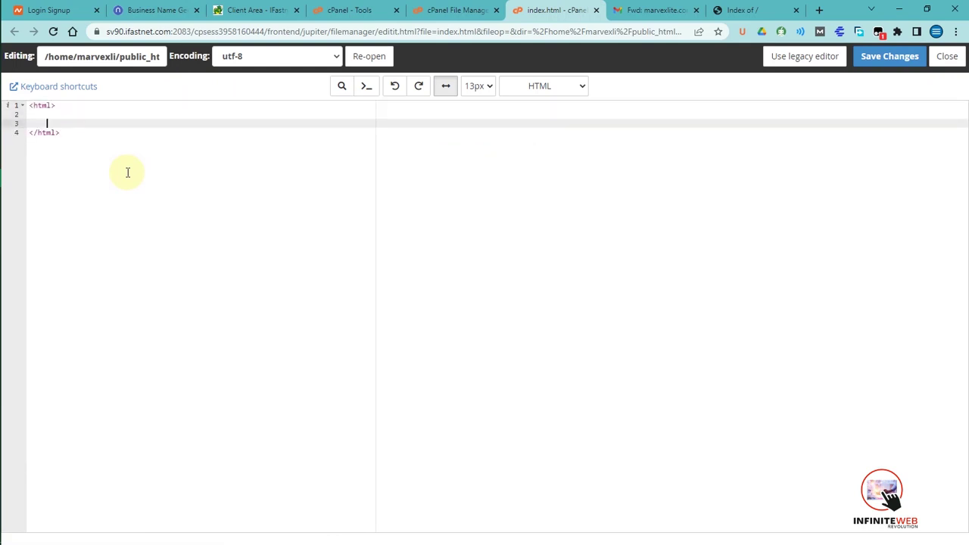
key("Up")
key("Up")
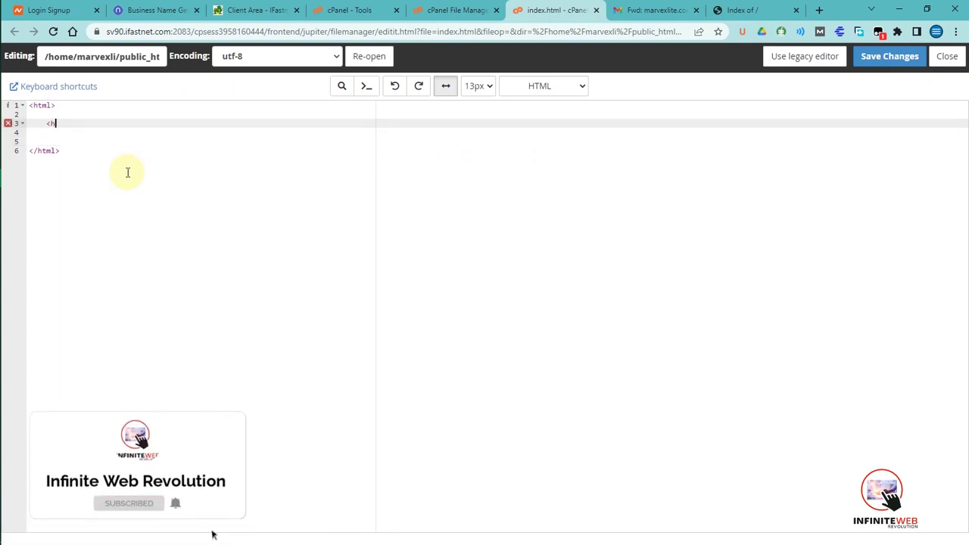
type("<hea")
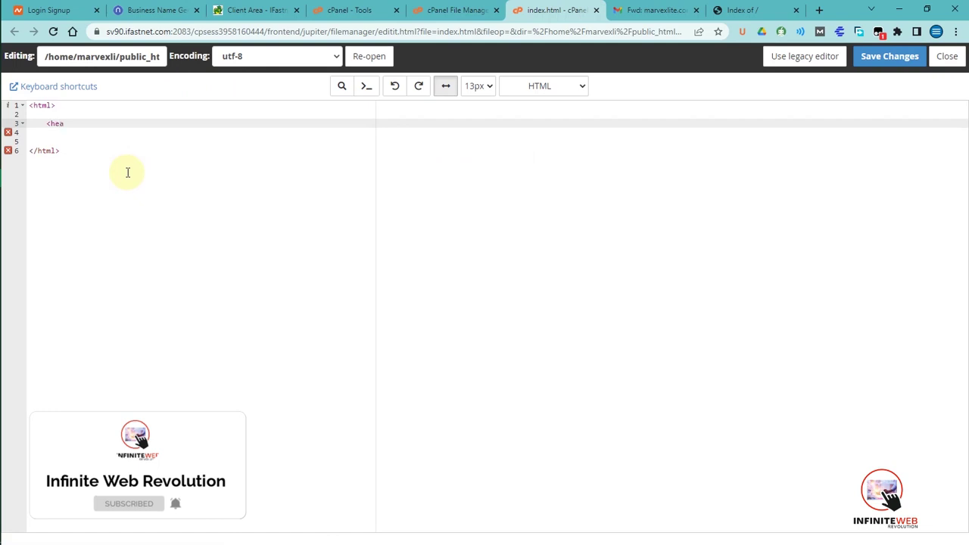
type("d></head>")
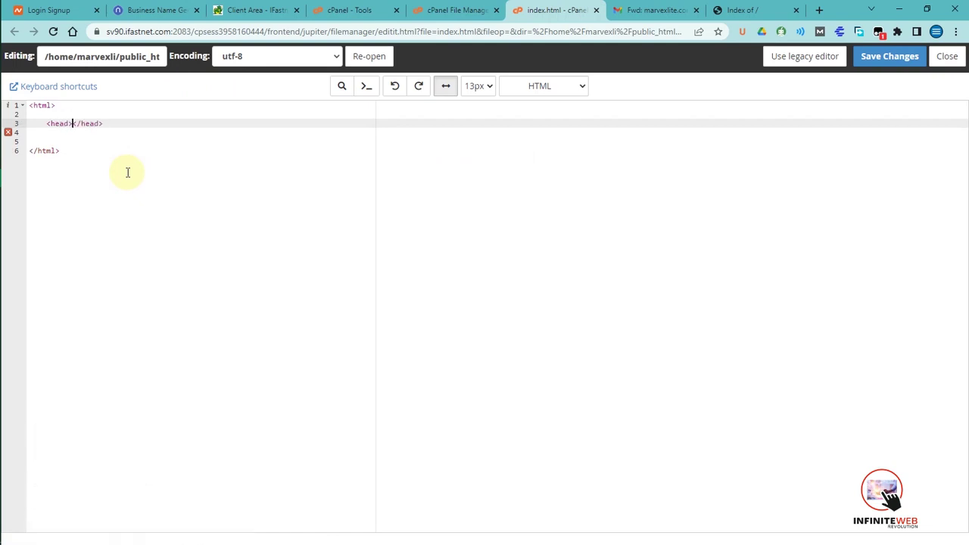
key("Return")
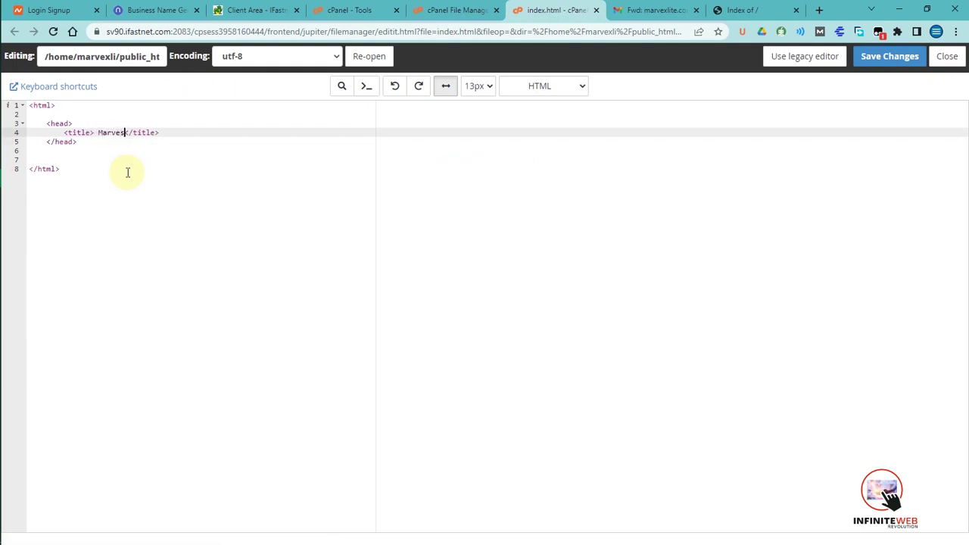
key("Down")
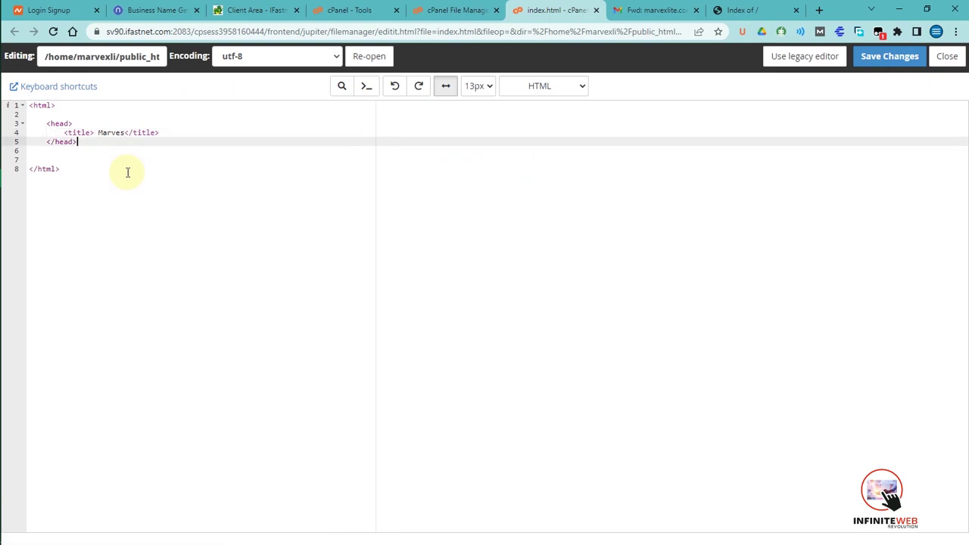
left_click(175, 132)
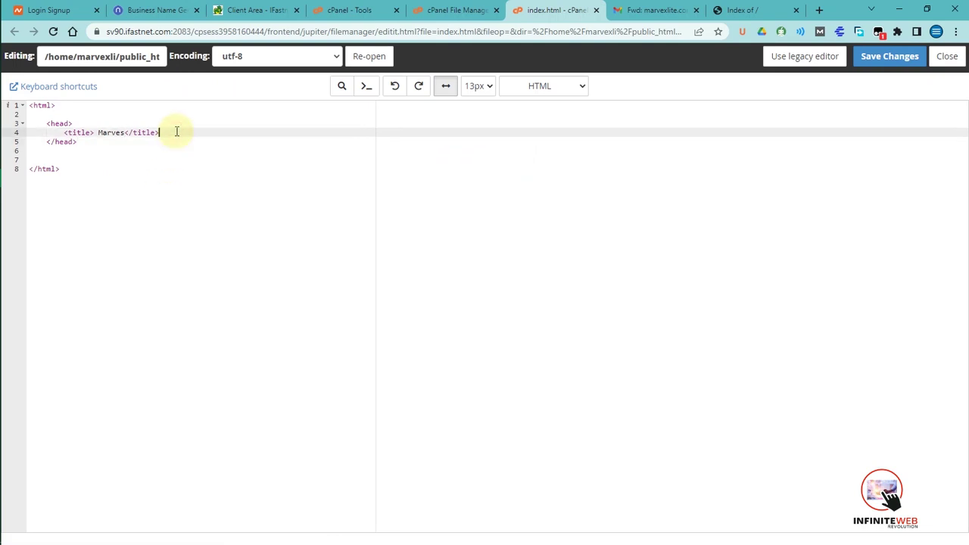
key("Return")
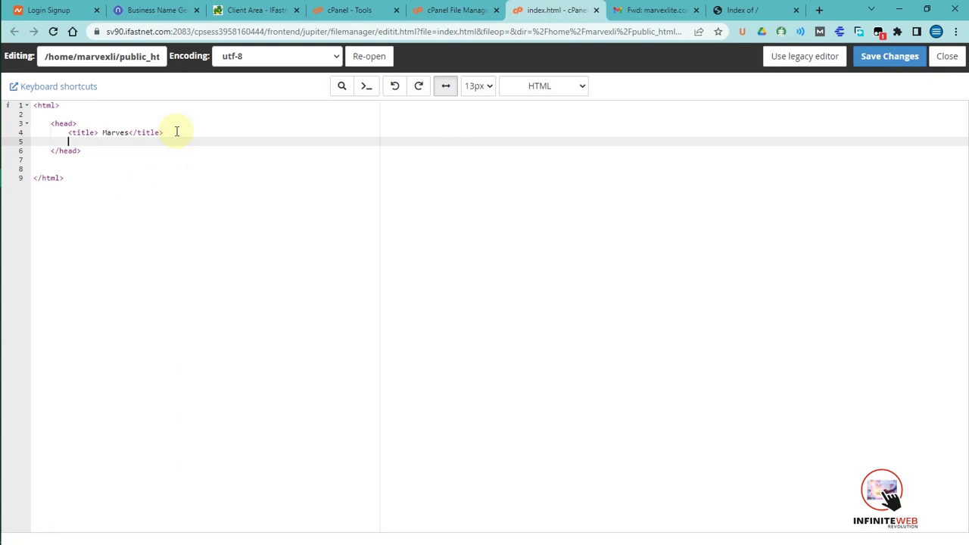
left_click(102, 174)
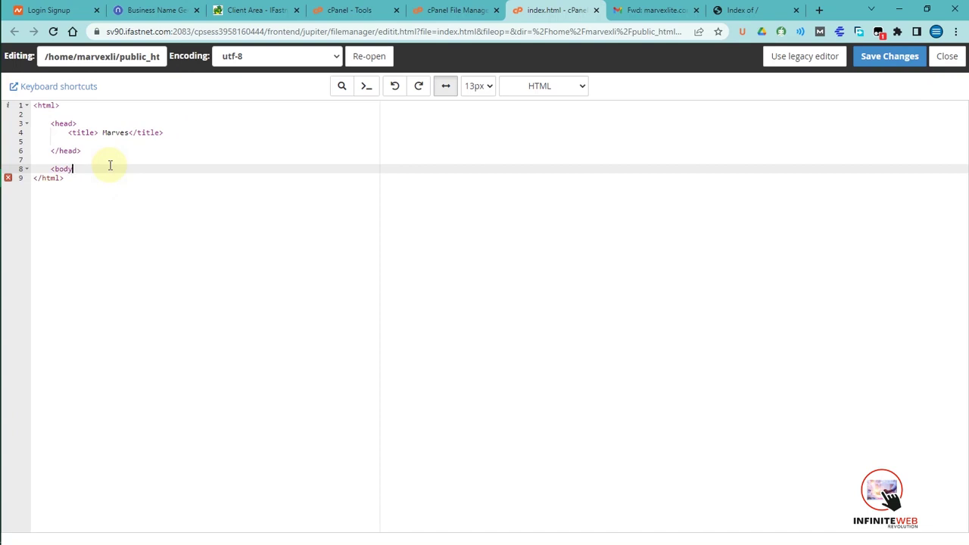
key("Return")
key("Return")
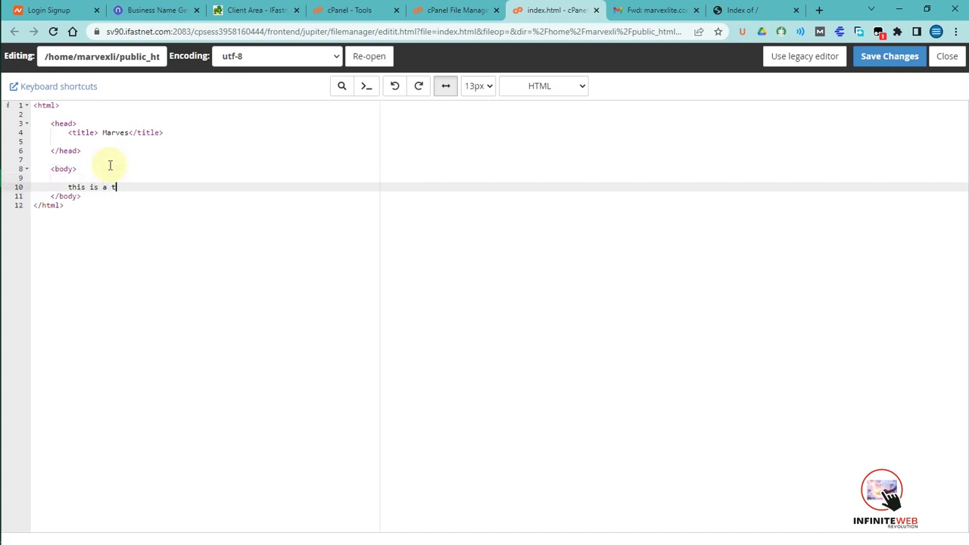
key("Return")
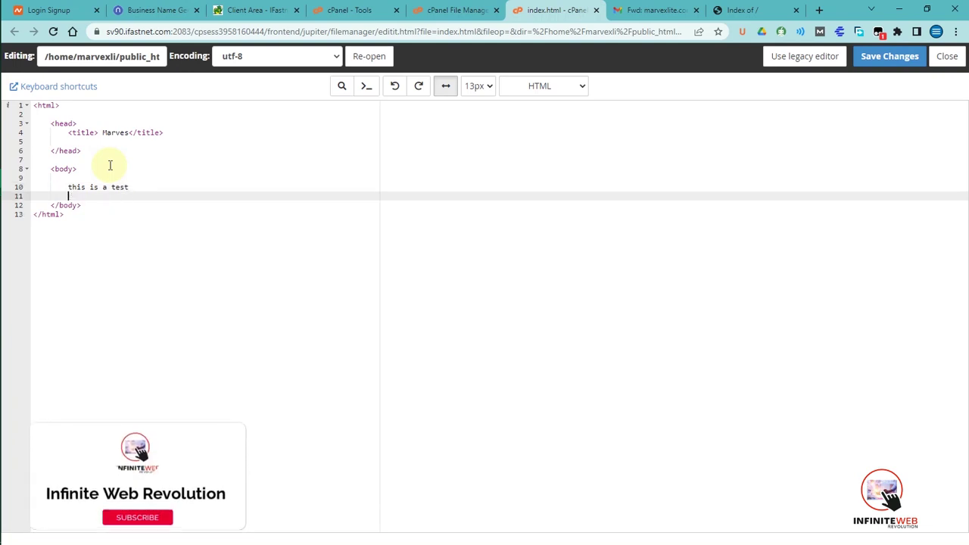
left_click(103, 204)
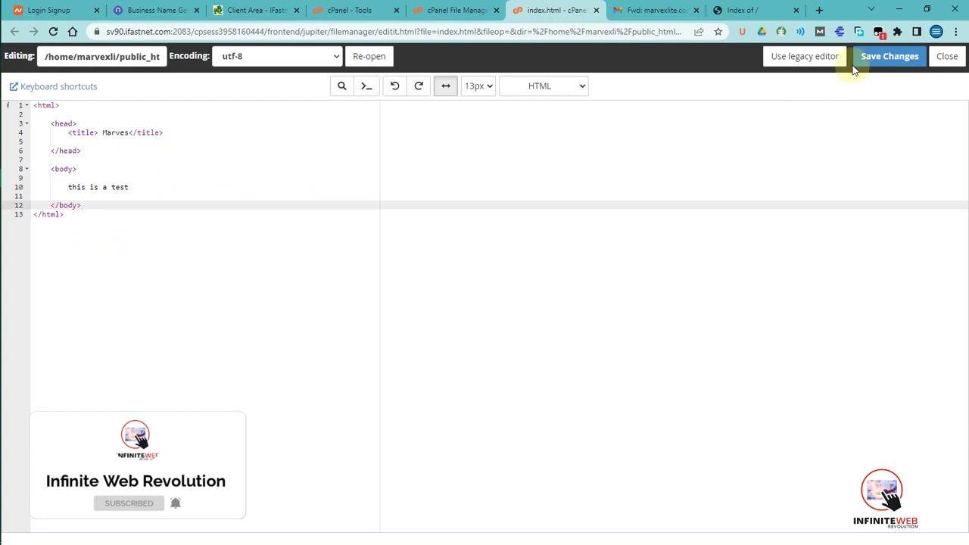
- Save index.html, confirm the overwrite, and close the editor
left_click(878, 59)
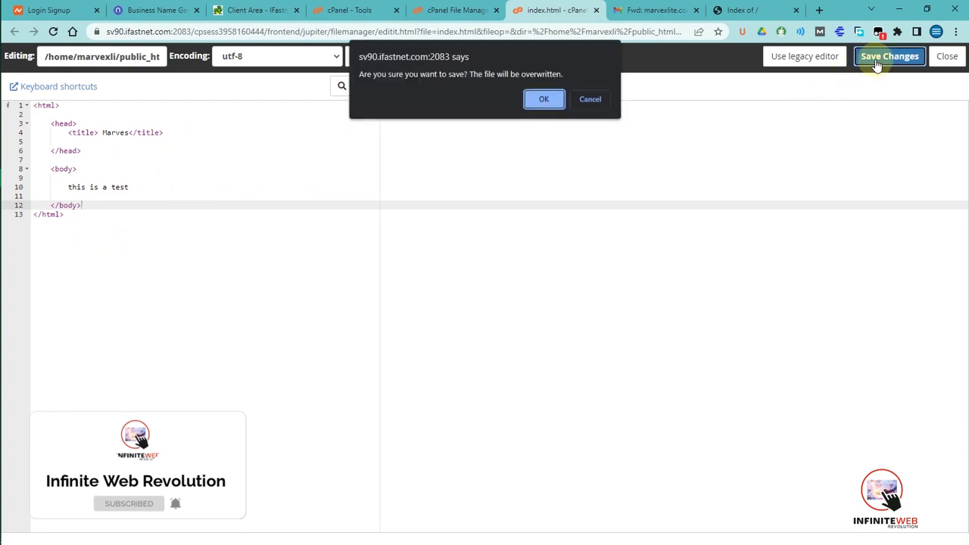
left_click(560, 97)
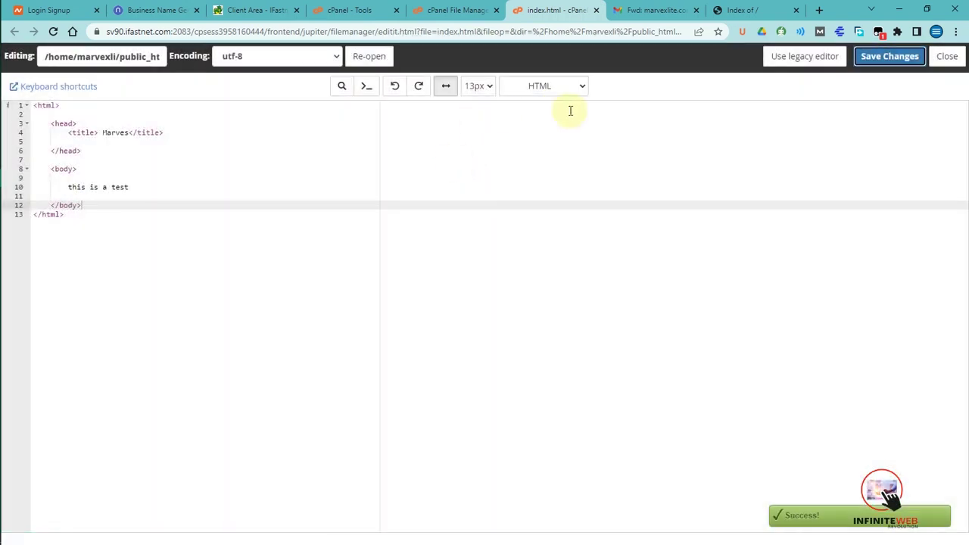
left_click(947, 56)
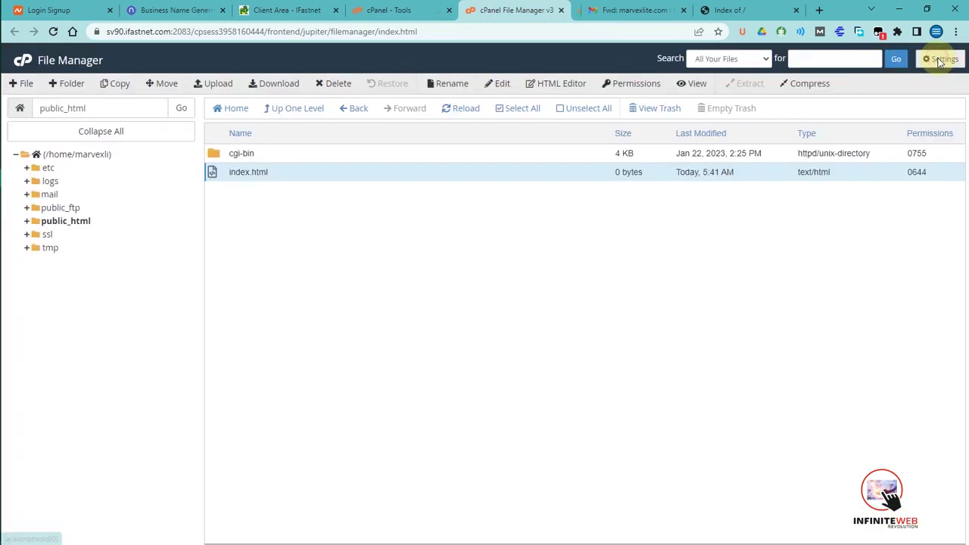
- Reload marvexlite.com to show 'this is a test', then return to the File Manager tab
left_click(695, 14)
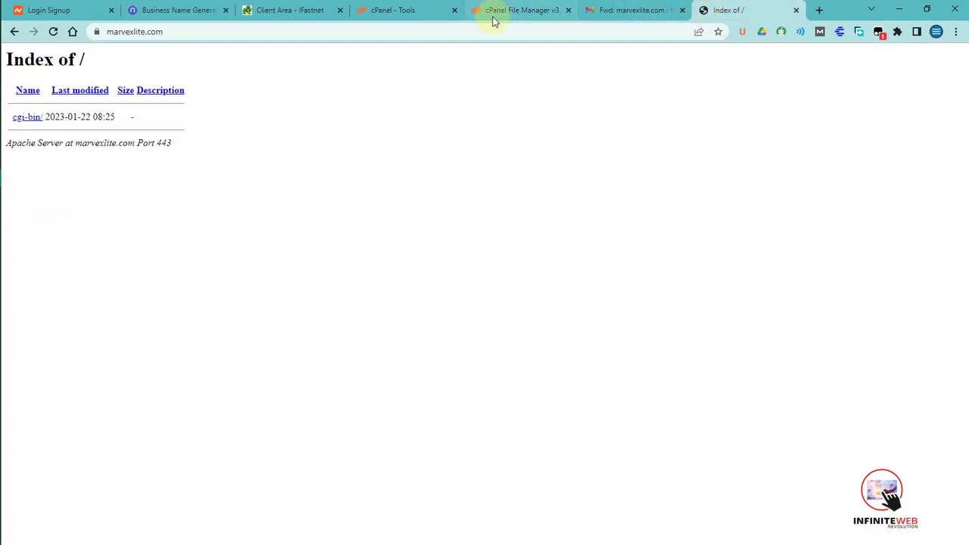
left_click(53, 32)
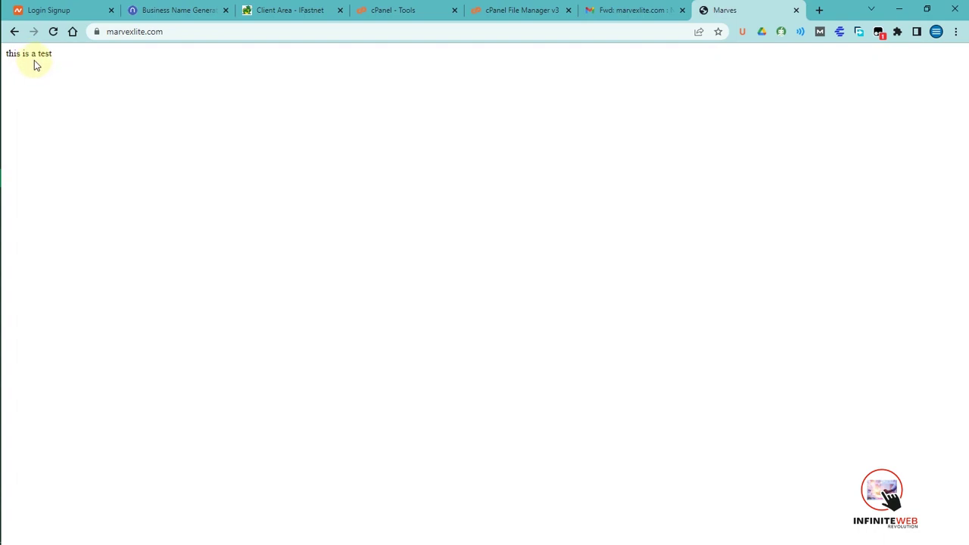
left_click(636, 9)
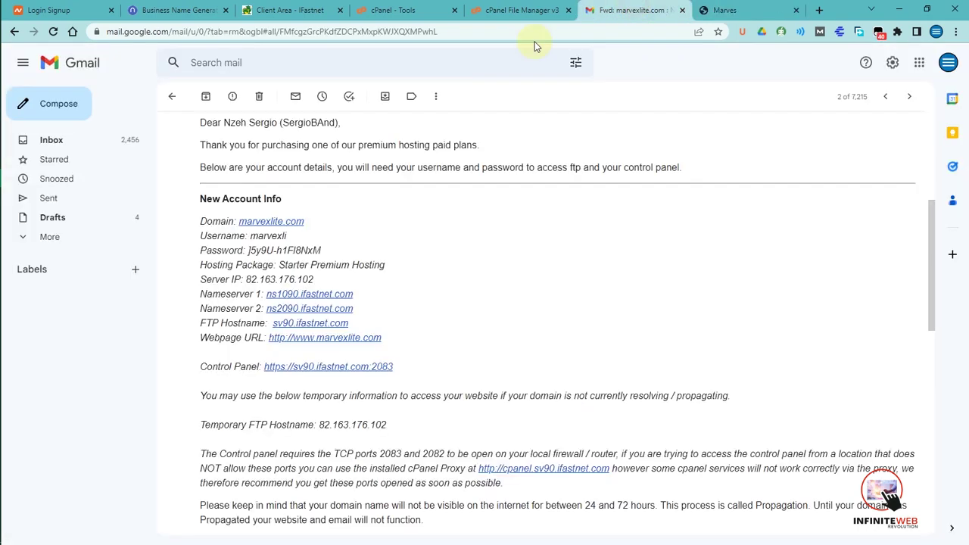
left_click(500, 10)
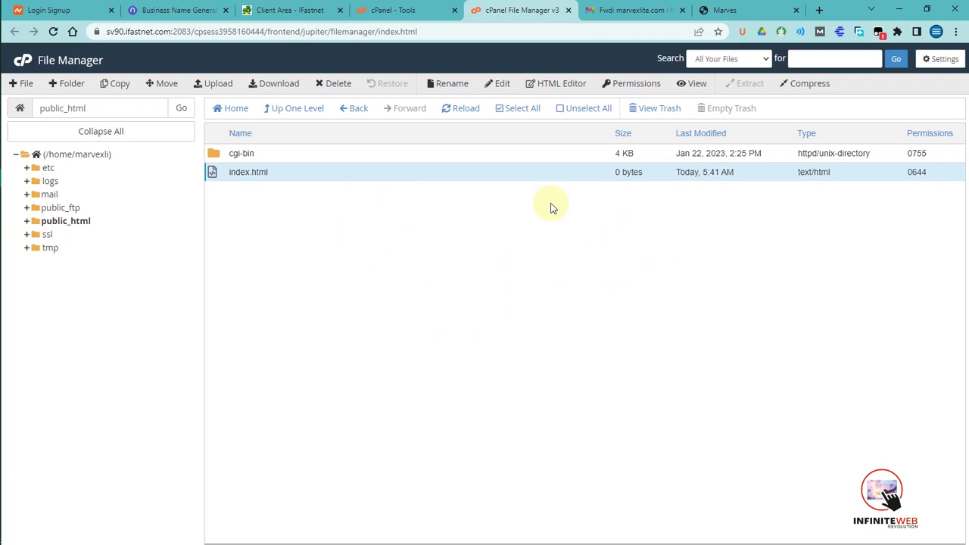
- Refresh the public_html listing so index.html shows 151 bytes
left_click(287, 159)
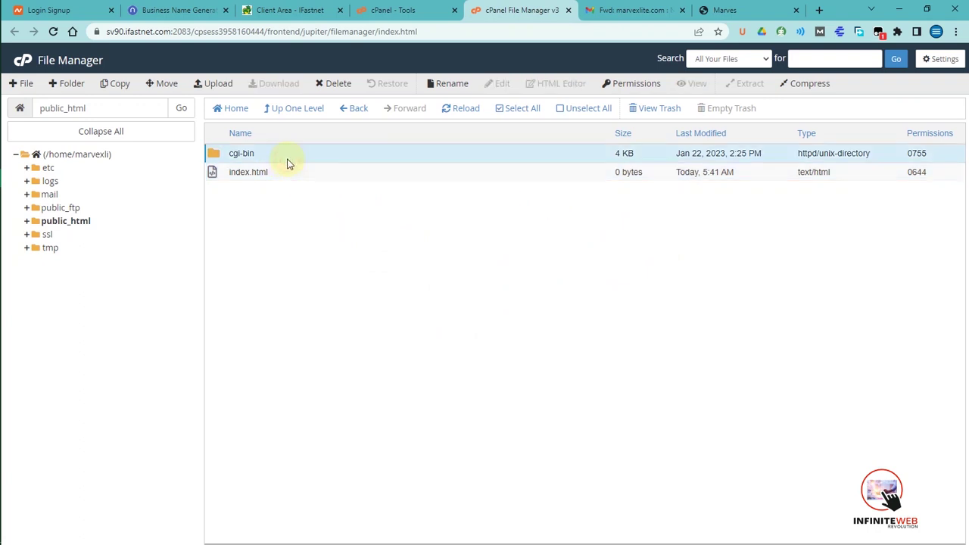
left_click(69, 222)
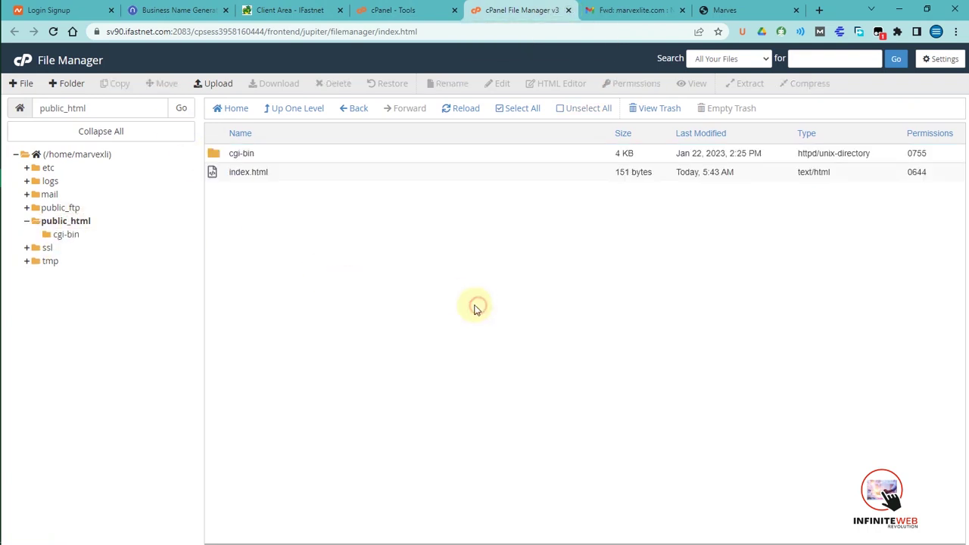
- Upload New Website Launch Instagram Post (1).jpg from E:\IWR Services\graphics into public_html
left_click(229, 87)
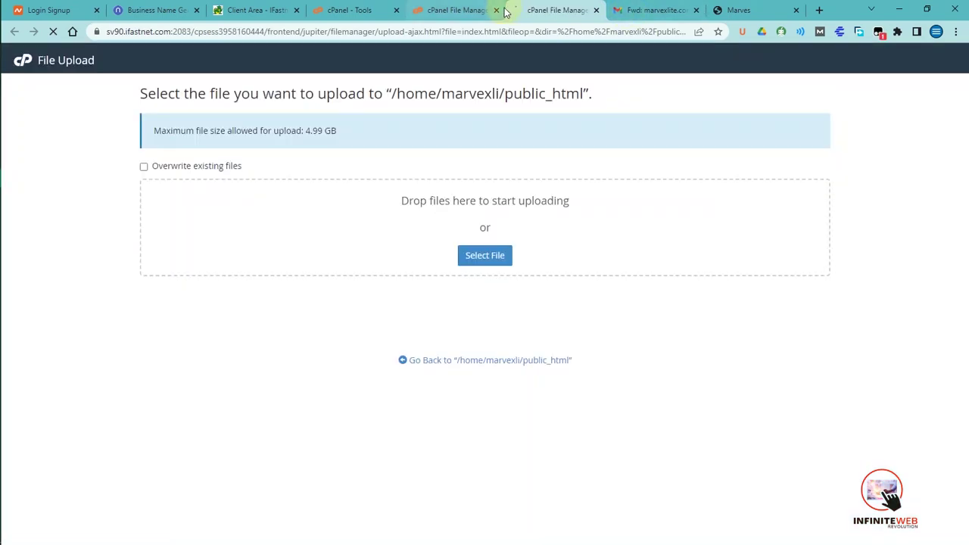
left_click(475, 262)
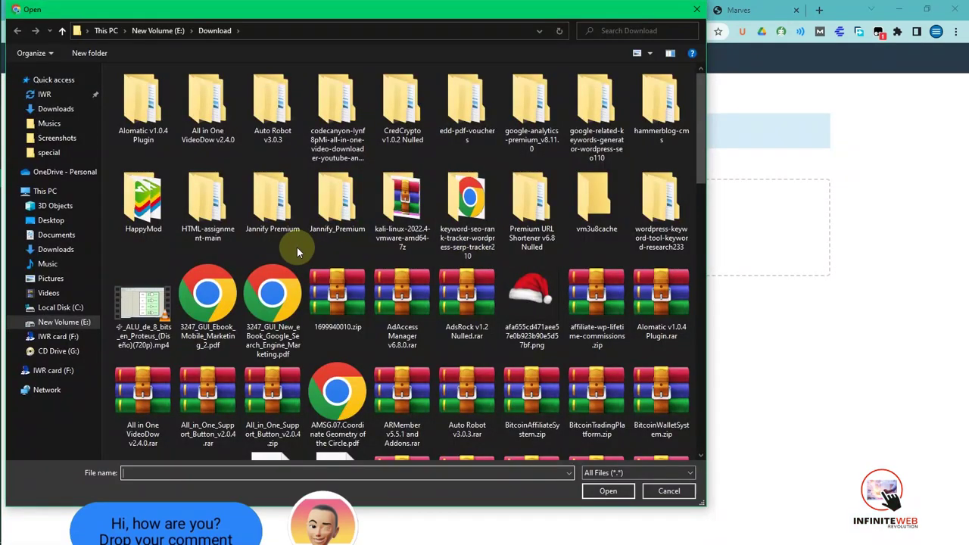
left_click(76, 328)
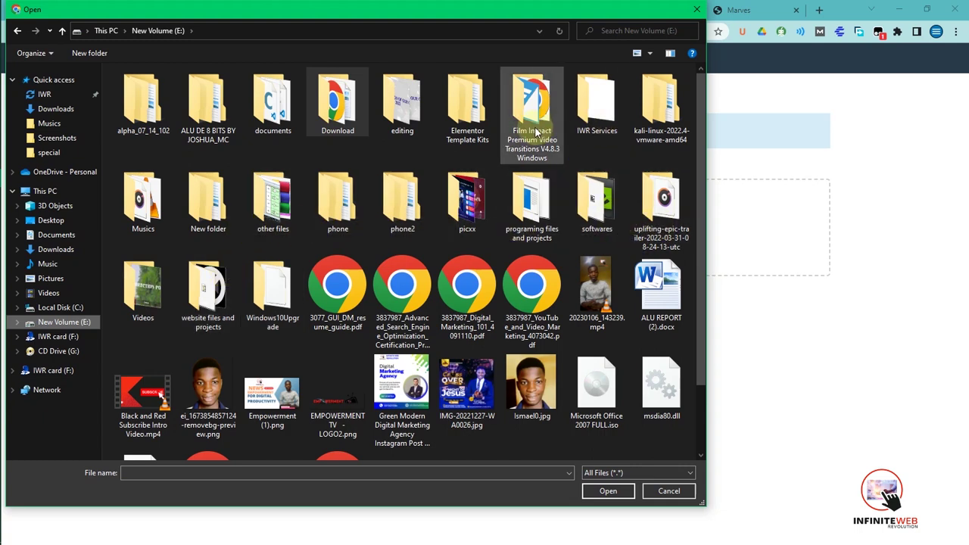
double_click(597, 106)
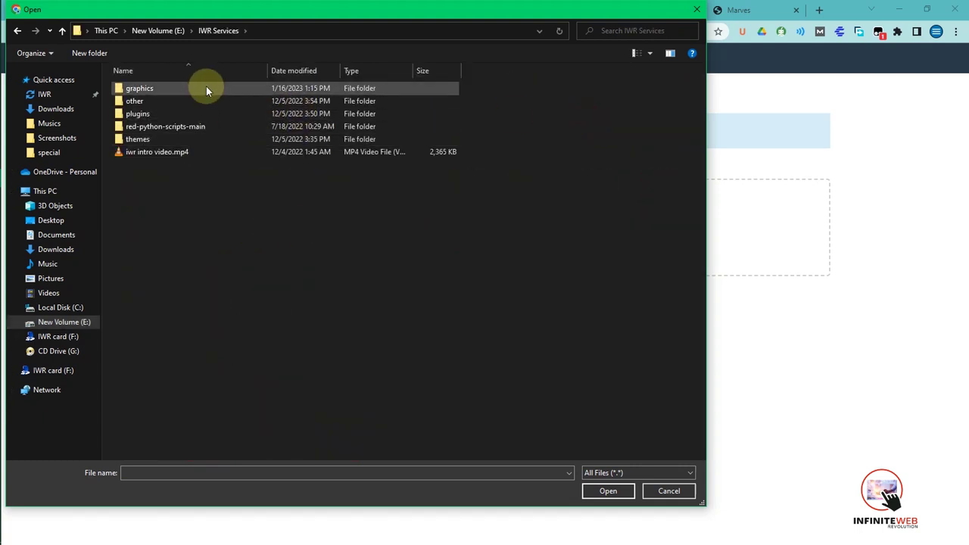
double_click(204, 90)
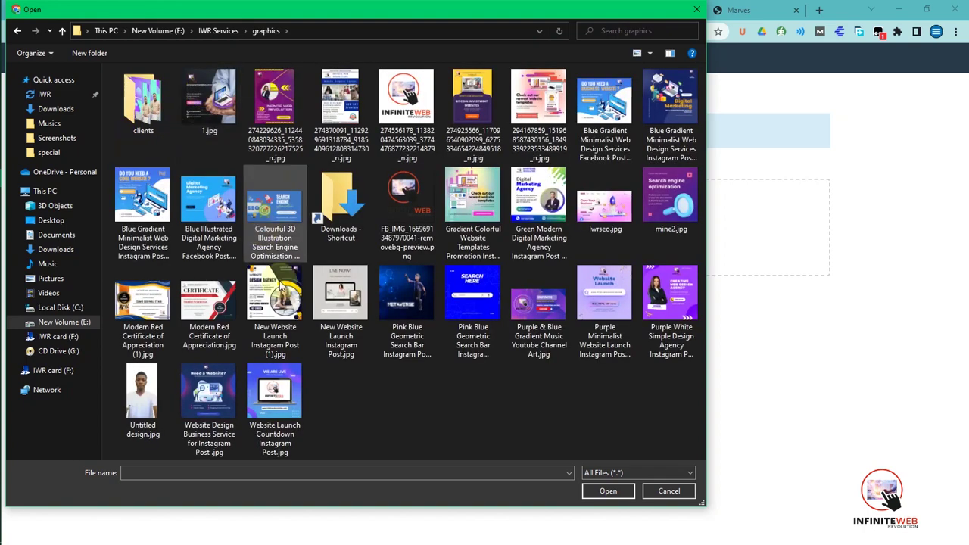
double_click(275, 303)
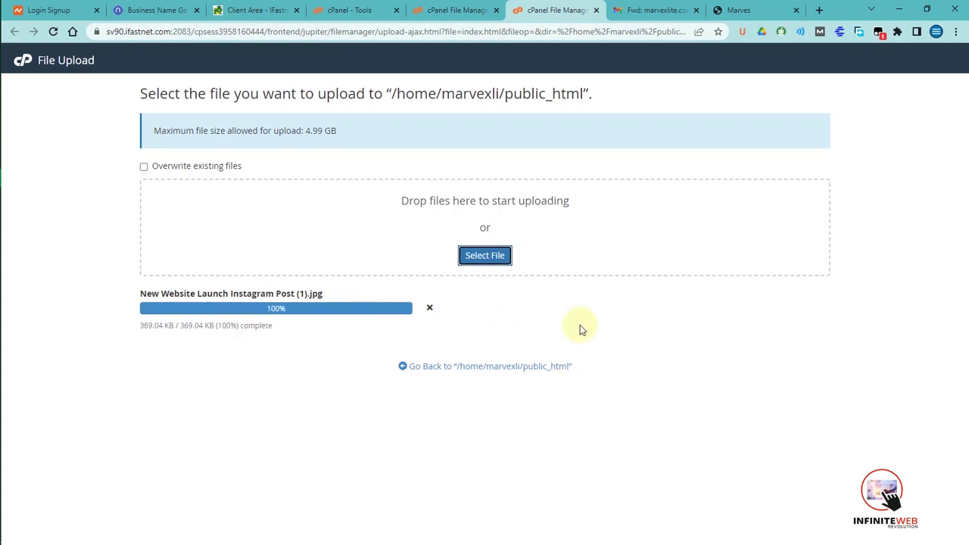
- Return to the public_html listing, reload it, and reload the live marvexlite.com site
left_click(517, 369)
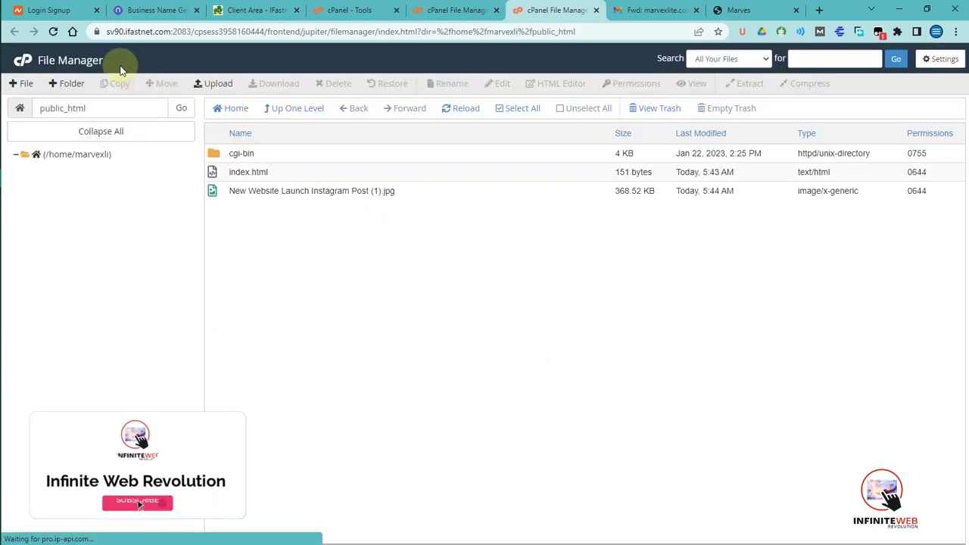
left_click(53, 32)
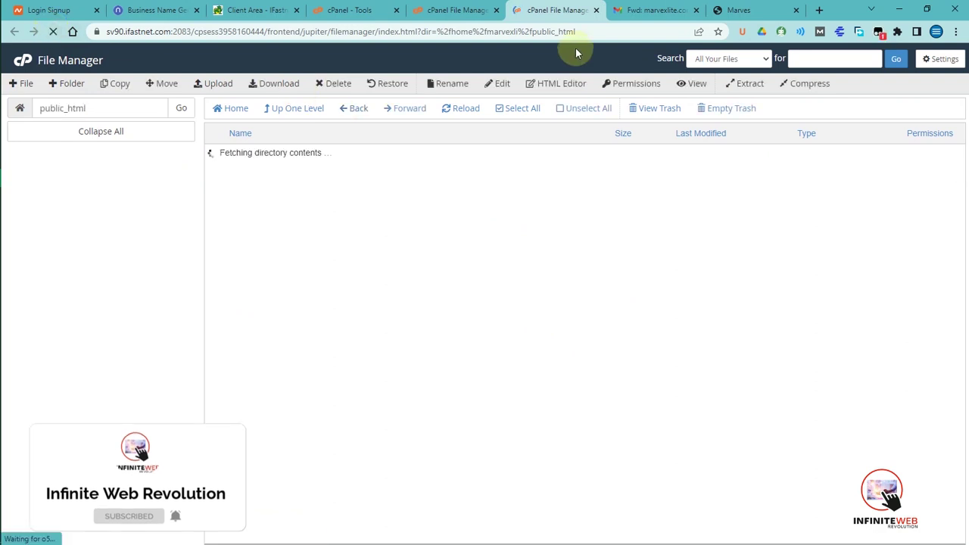
left_click(746, 8)
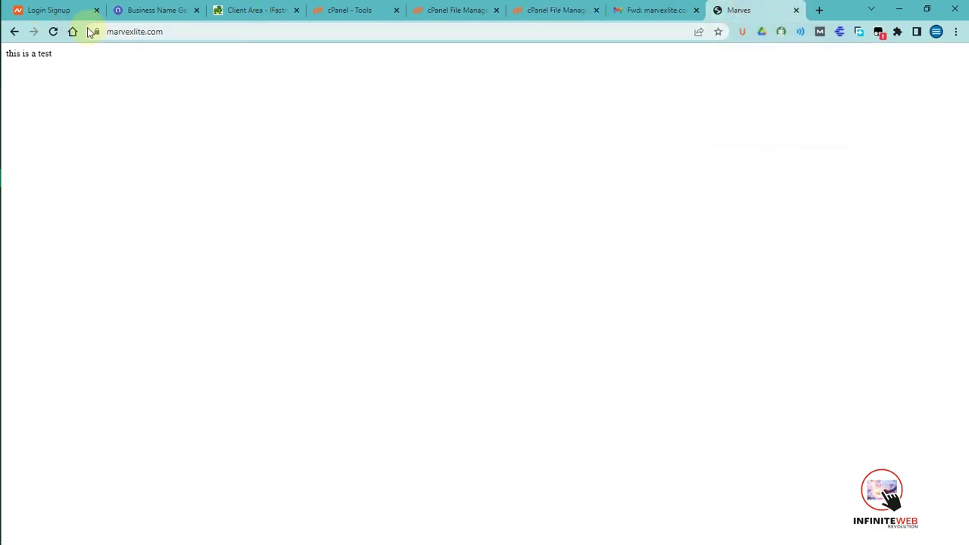
left_click(54, 32)
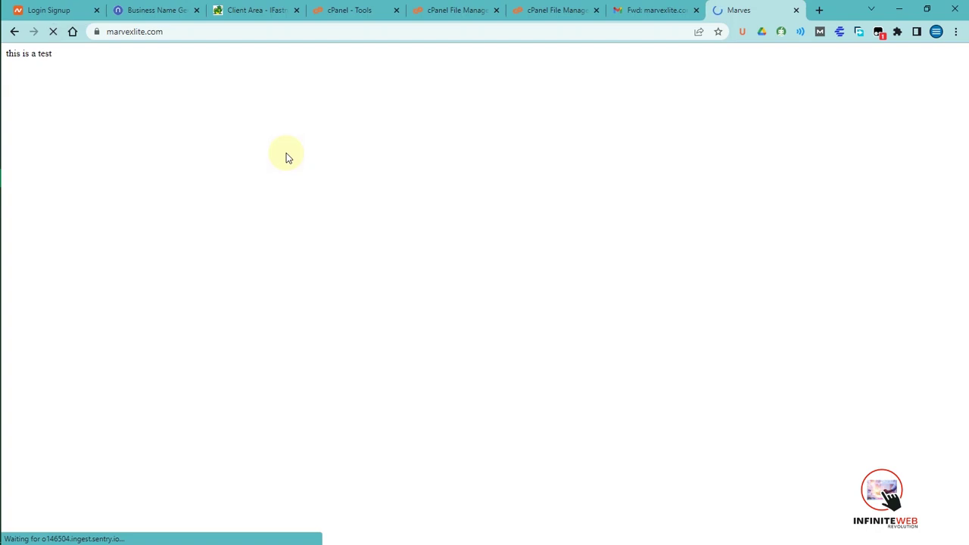
- Switch between File Manager tabs and select the uploaded jpg and index.html in public_html
left_click(652, 10)
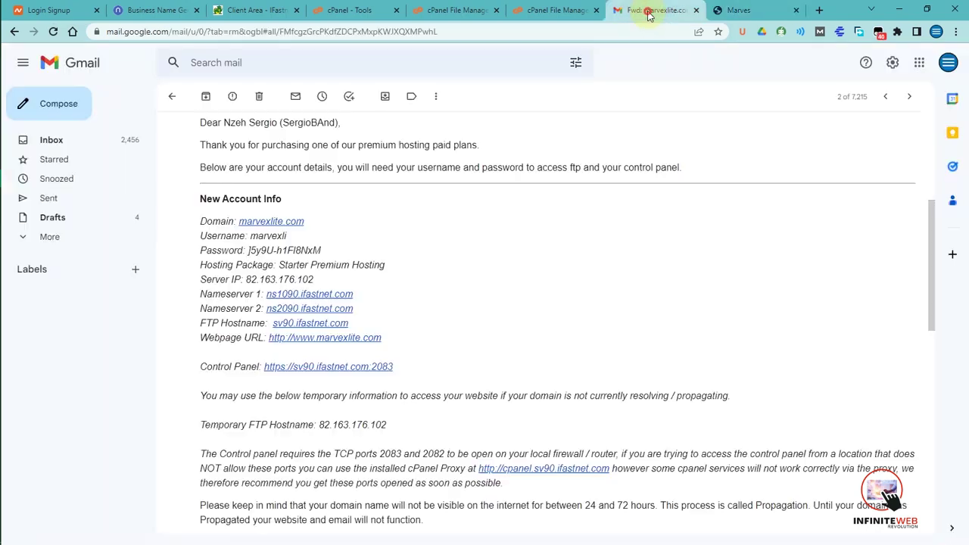
left_click(549, 10)
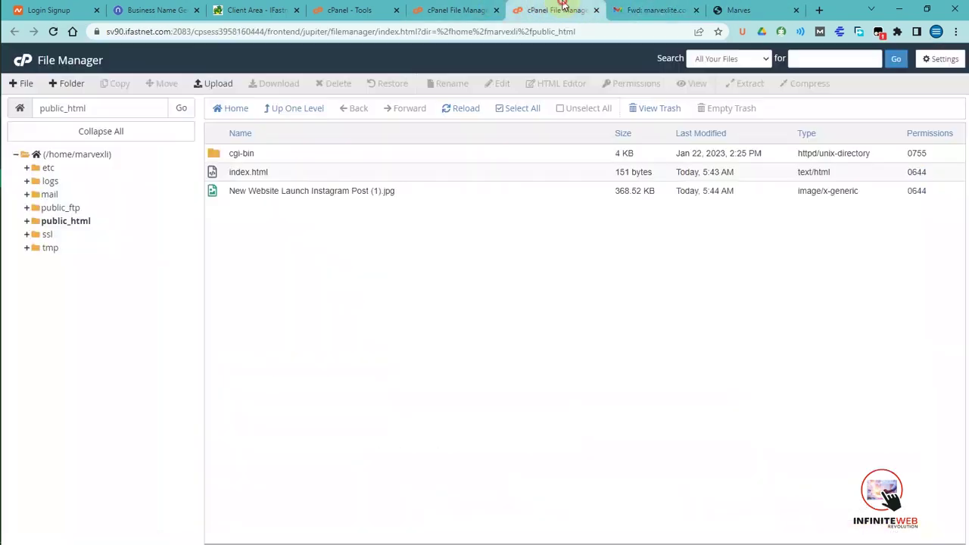
left_click(455, 10)
left_click(557, 10)
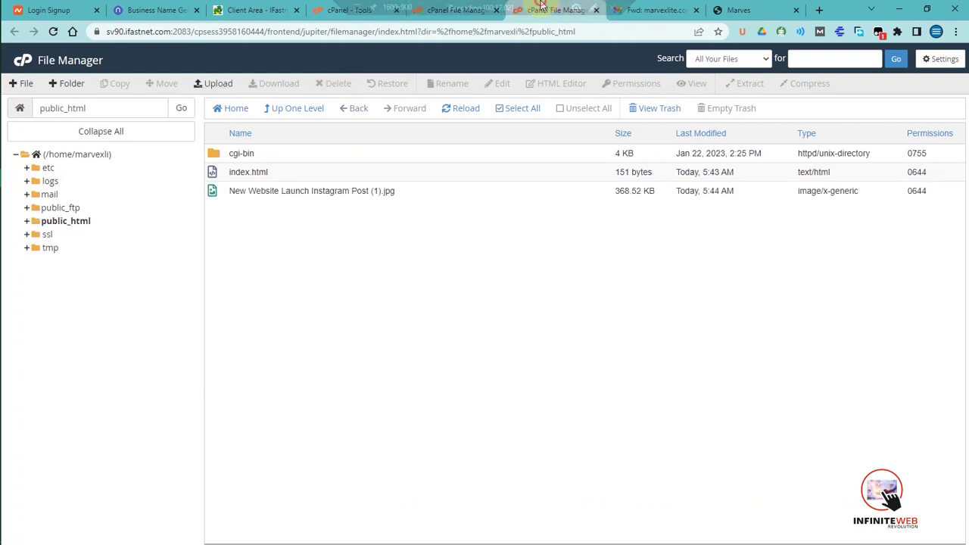
left_click(309, 191)
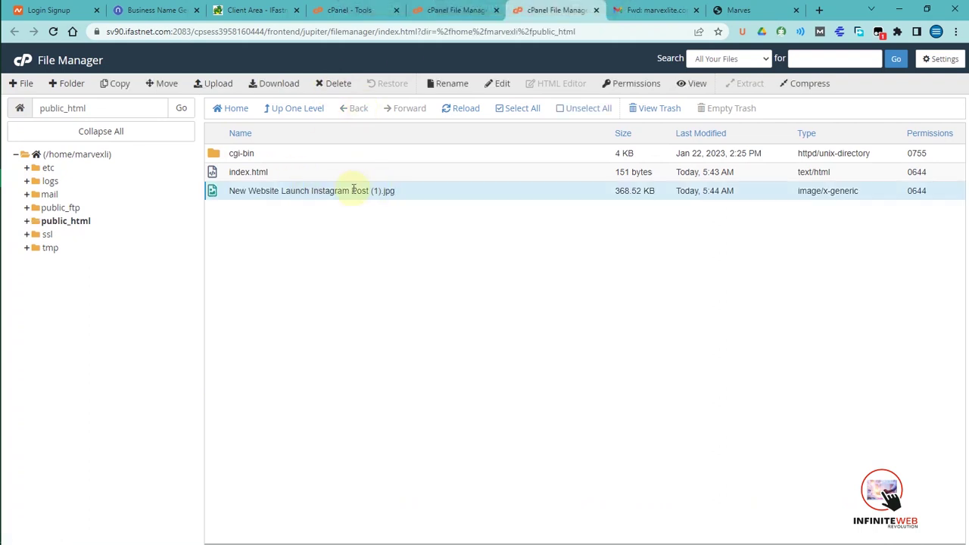
left_click(306, 172)
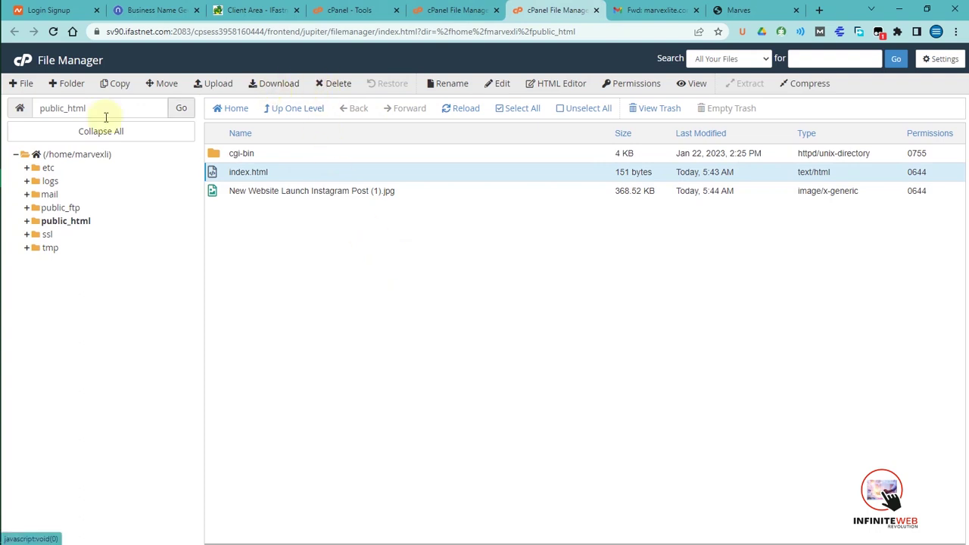
left_click(421, 6)
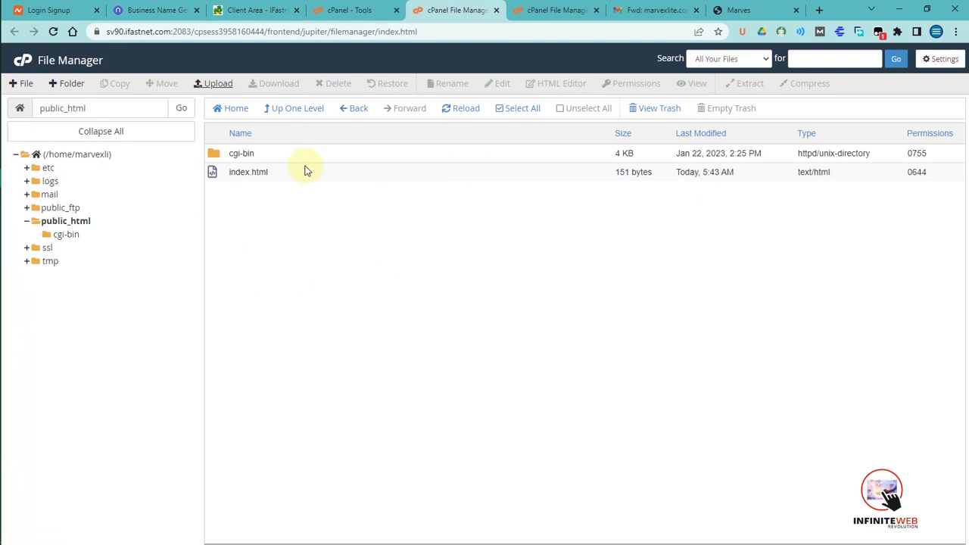
- Show the cPanel Tools page scrolled down to Databases with phpMyAdmin, MySQL Databases and Database Wizard
left_click(377, 6)
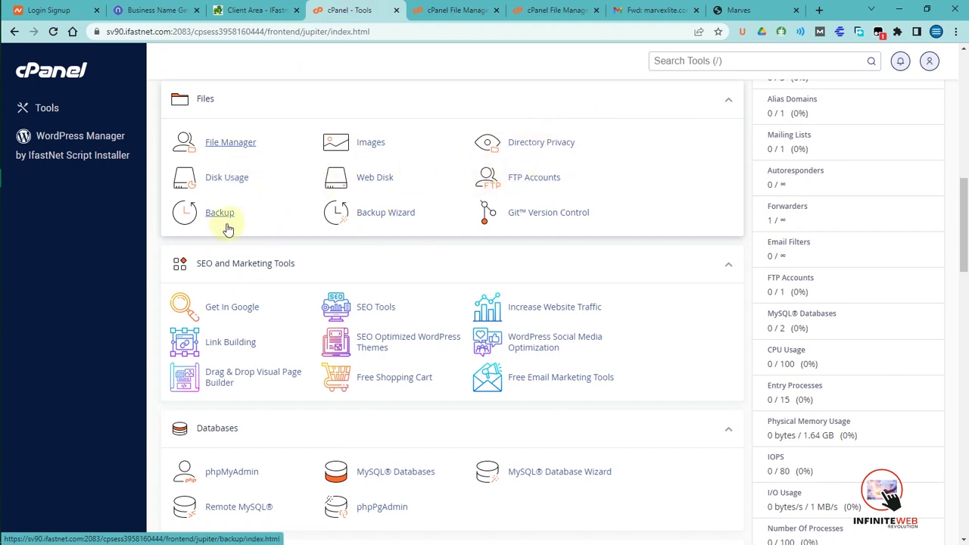
left_click_drag(967, 234, 967, 256)
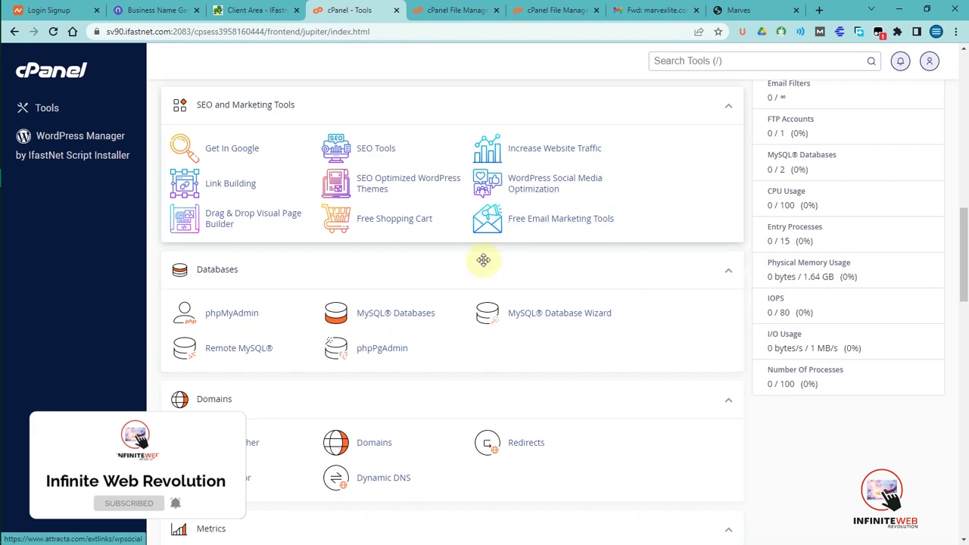
left_click_drag(967, 302, 967, 324)
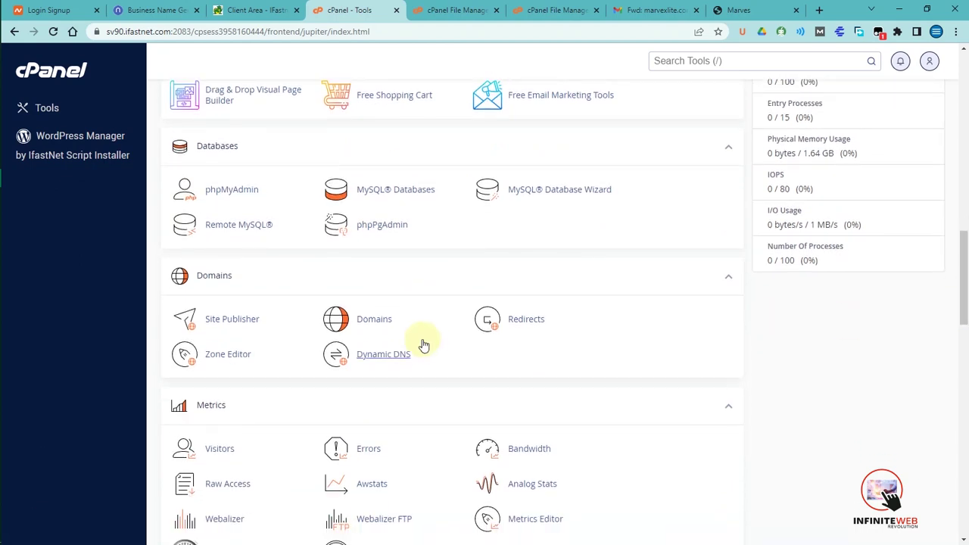
- Open phpMyAdmin in a new tab, list information_schema's tables, then close it
right_click(239, 193)
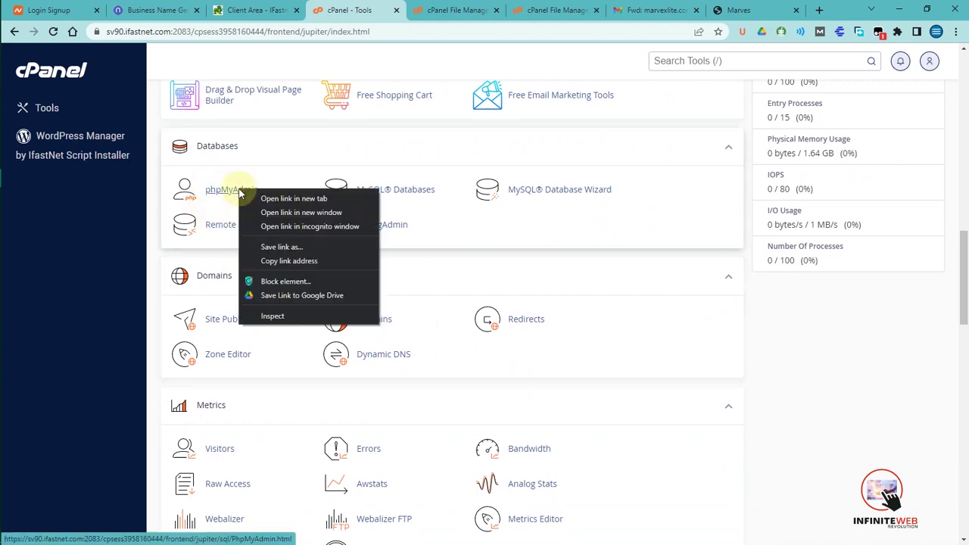
left_click(322, 200)
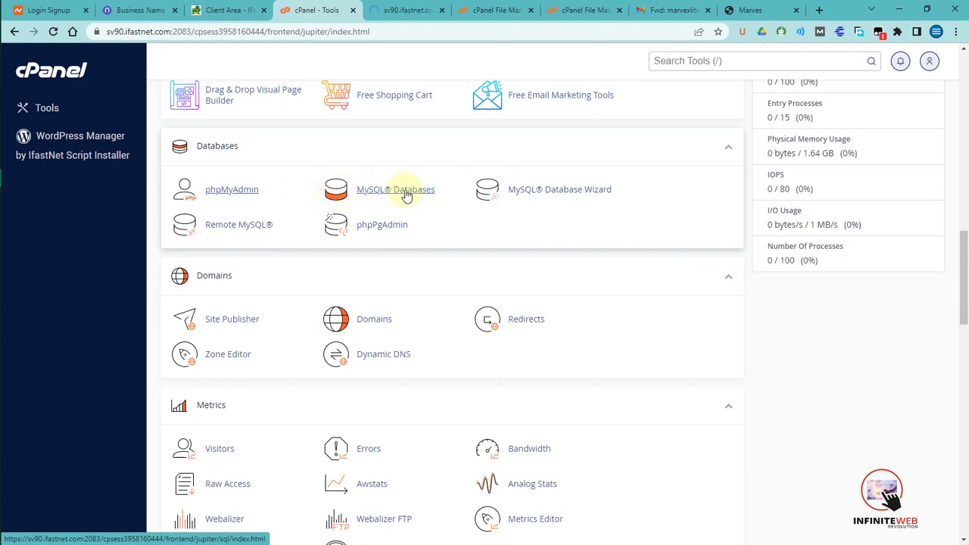
left_click(394, 8)
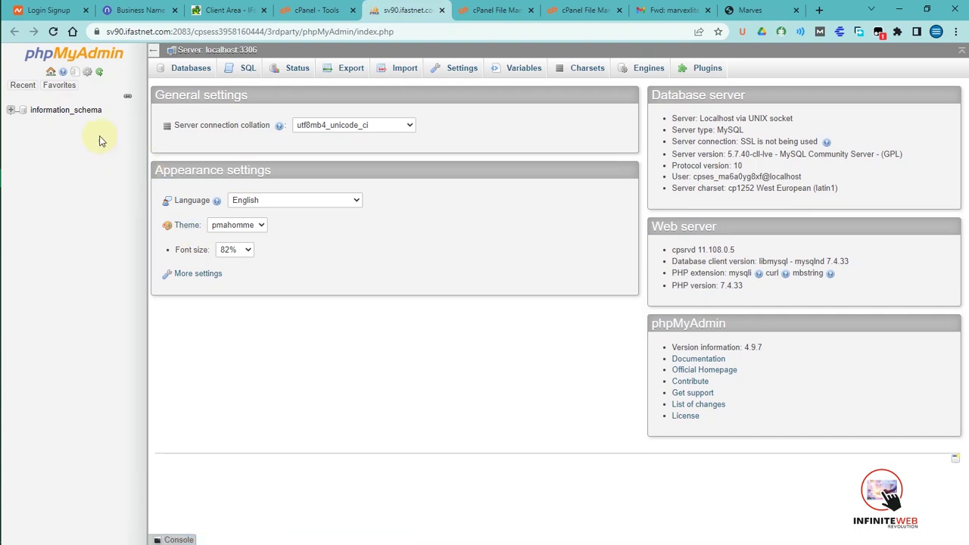
left_click(84, 111)
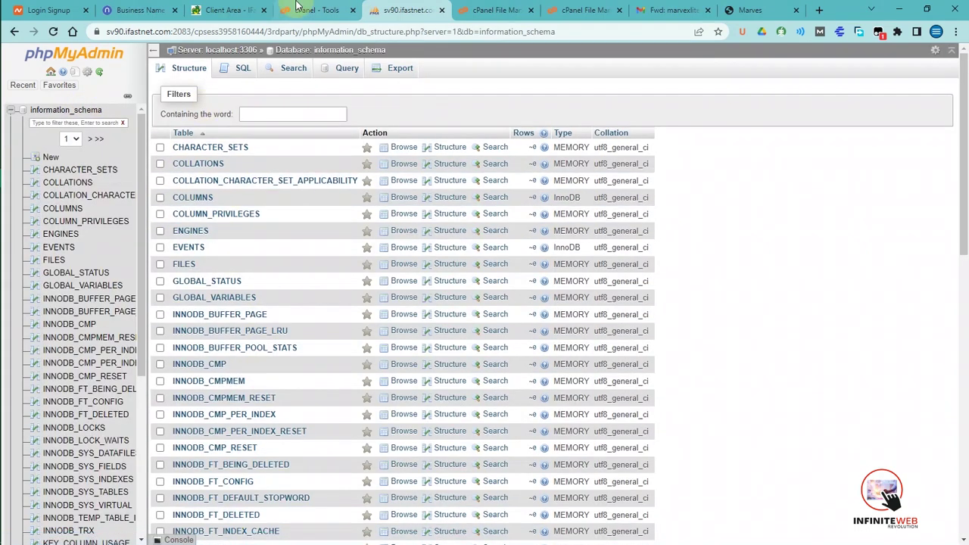
left_click(442, 9)
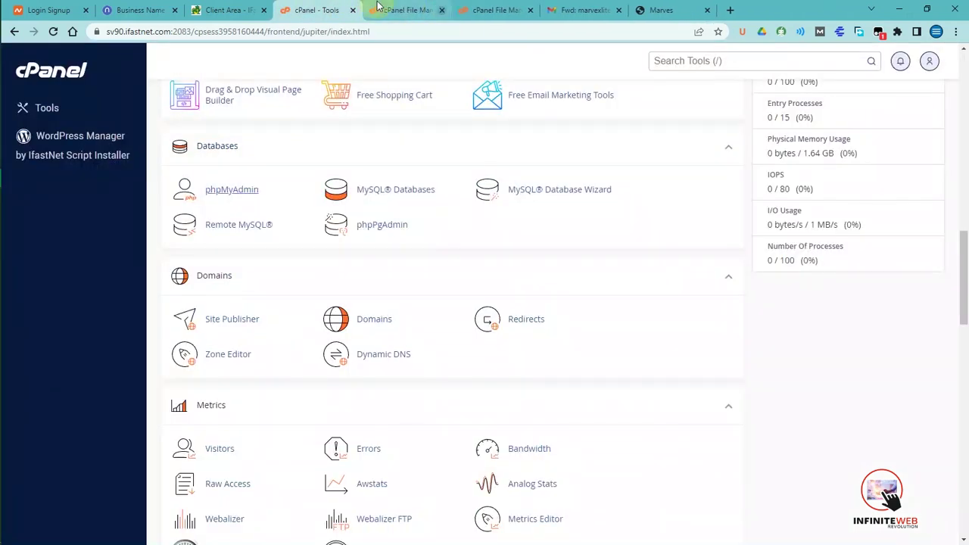
- Create the database 'infinite' (marvexli_infinite) with the MySQL Database Wizard and reach the user form
mouse_move(965, 282)
left_mouse_down()
mouse_move(965, 263)
mouse_move(965, 275)
left_mouse_up()
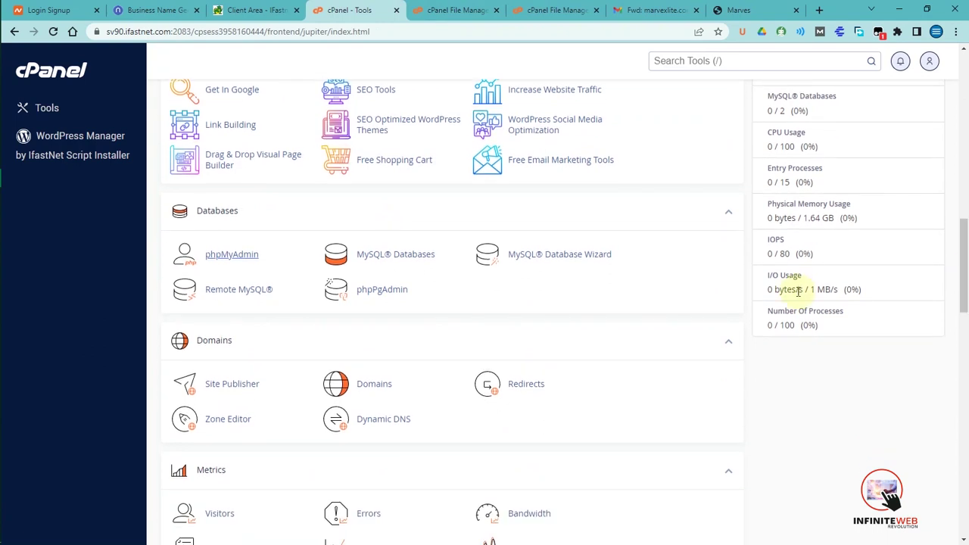
left_click(552, 254)
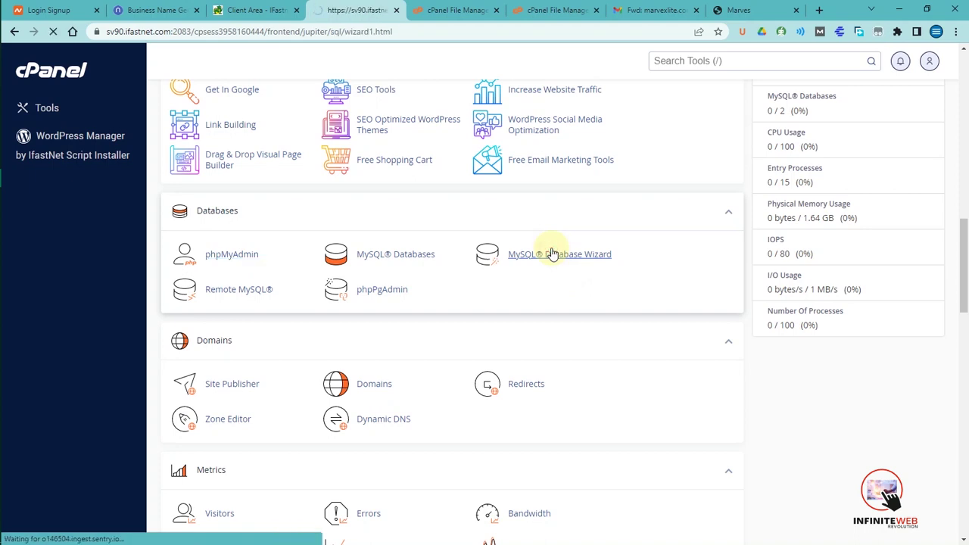
left_click(244, 243)
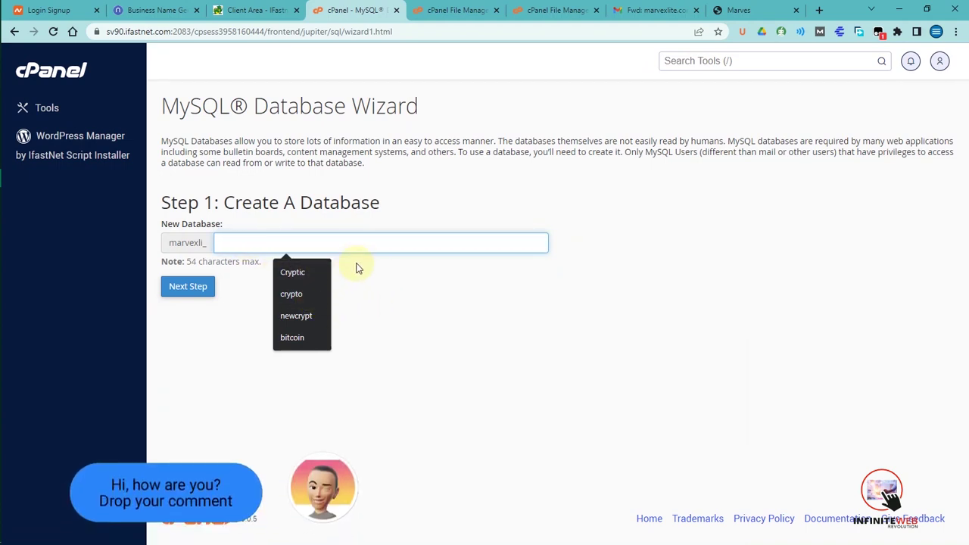
type("infinite")
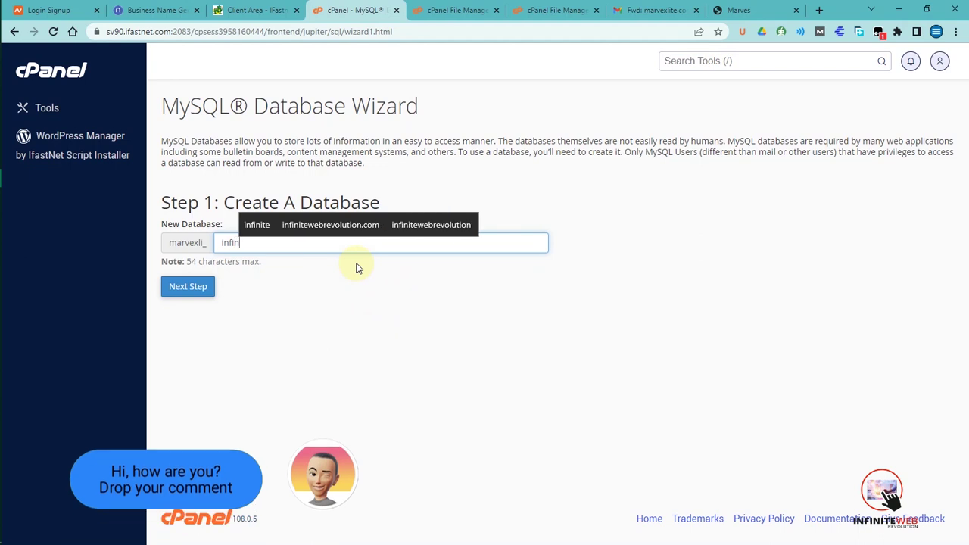
left_click(203, 287)
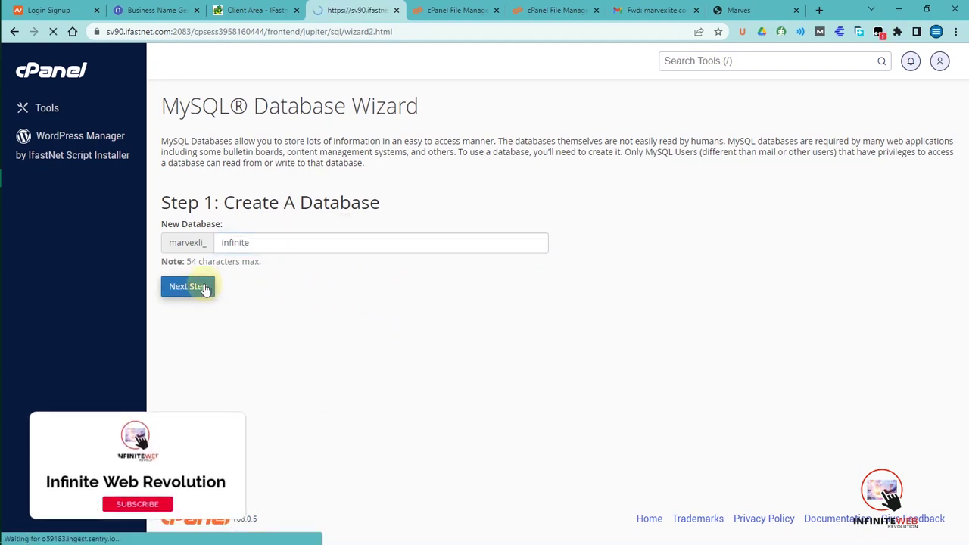
left_click(245, 219)
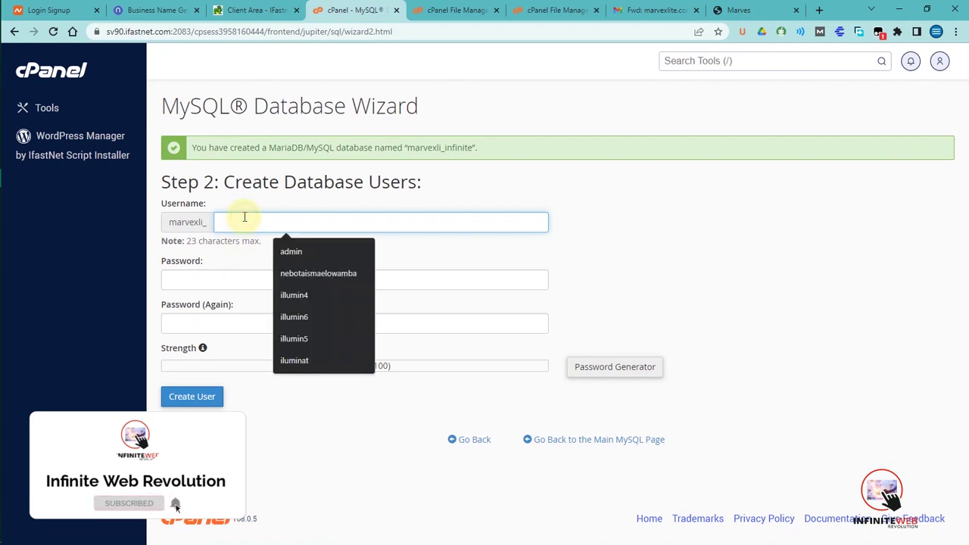
- Generate and copy a very strong password, confirm it's saved, and apply it to both password fields
left_click(202, 319)
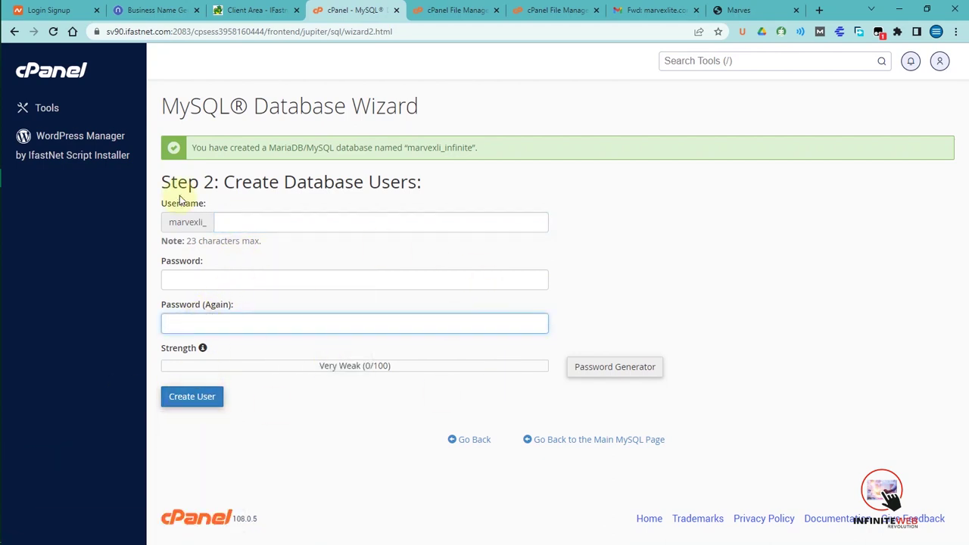
left_click(223, 280)
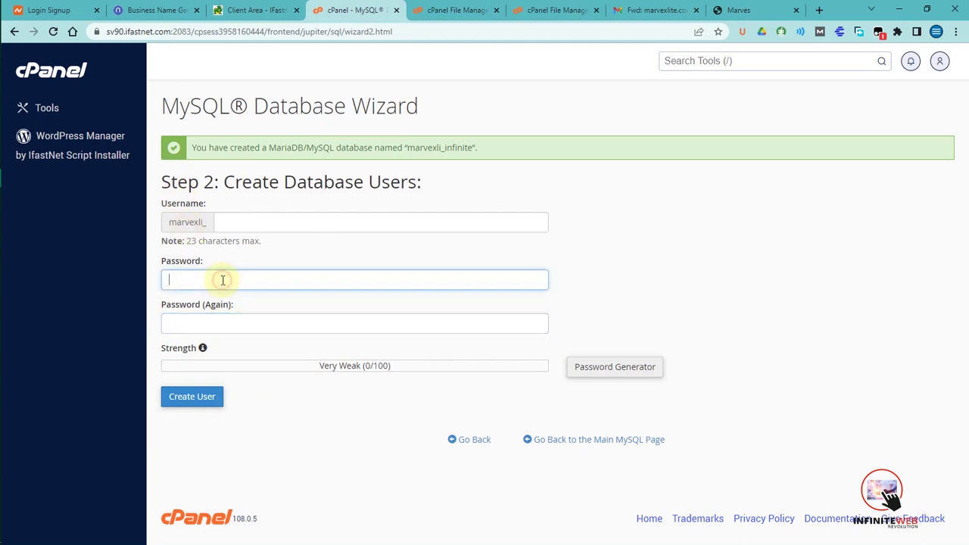
left_click(642, 371)
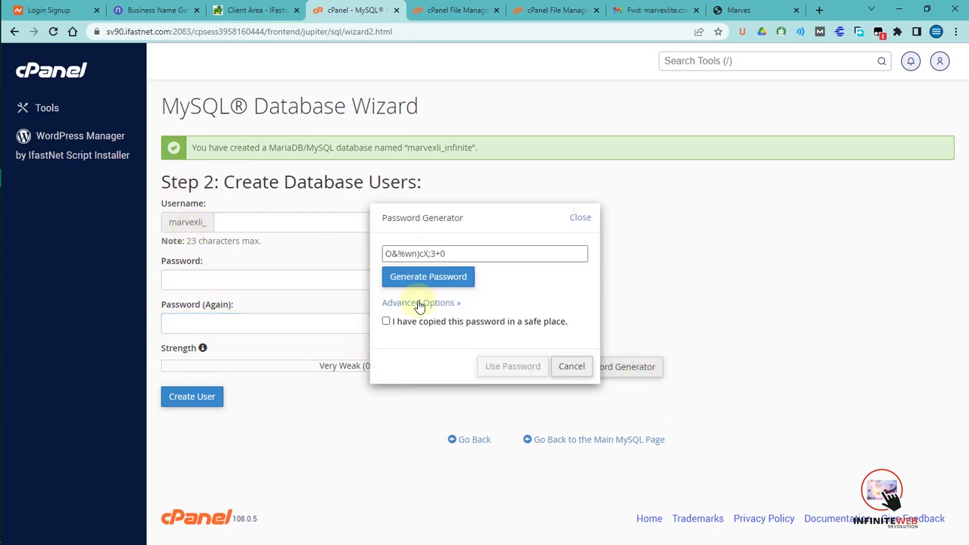
left_click(442, 271)
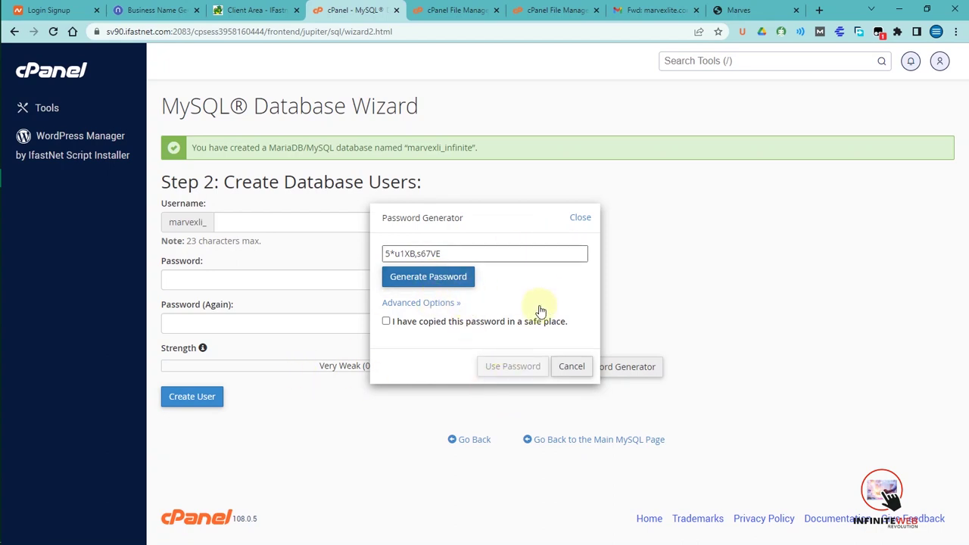
left_click(438, 253)
triple_click(439, 254)
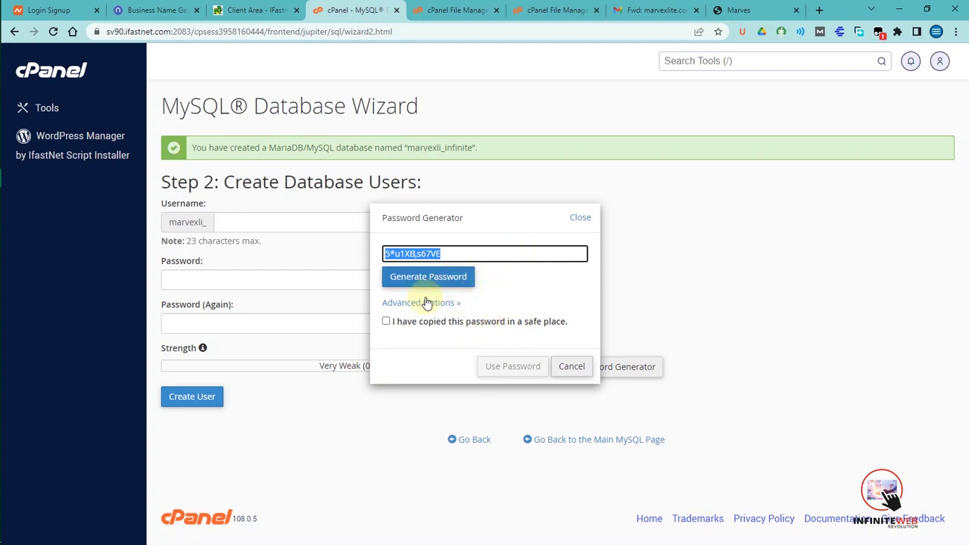
left_click(424, 324)
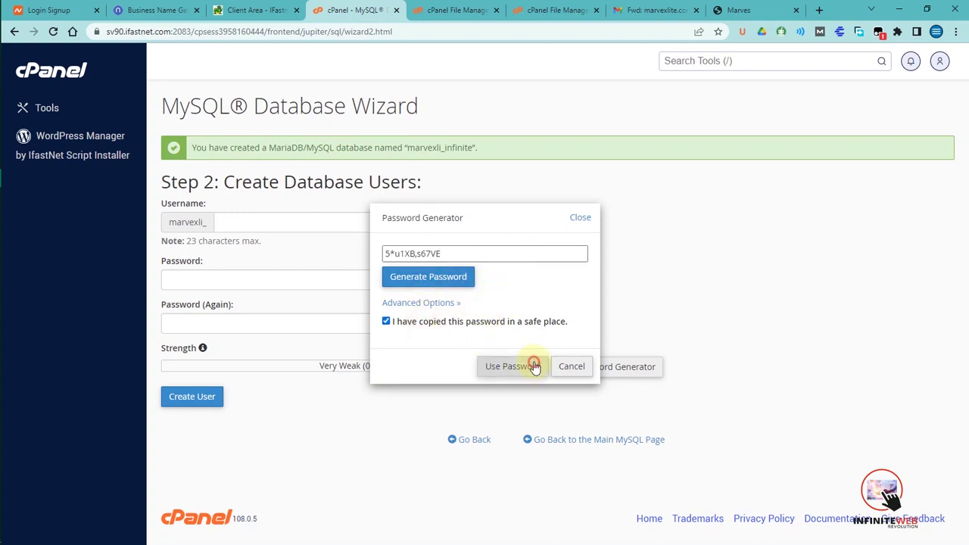
left_click(534, 366)
- Fill in the database username from a saved suggestion and create the user
left_click(206, 409)
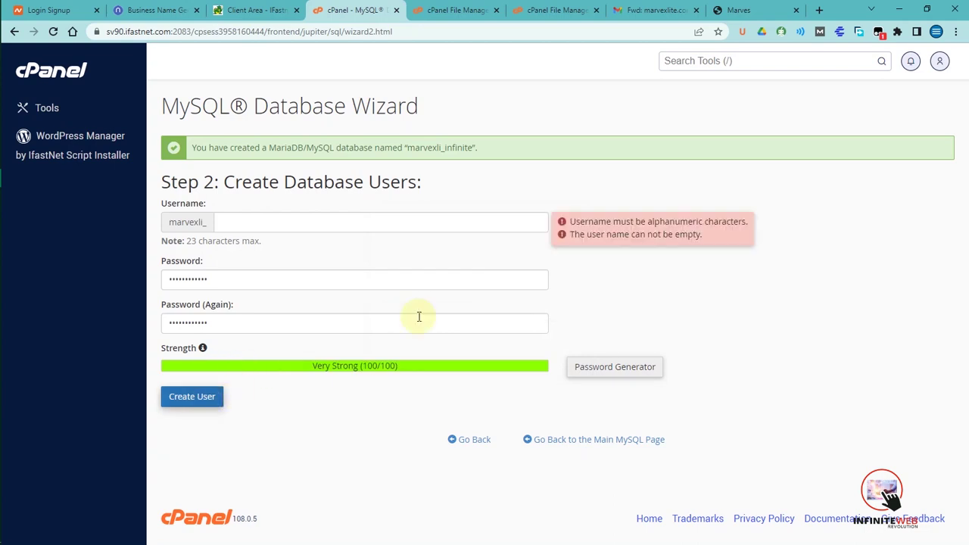
left_click(264, 220)
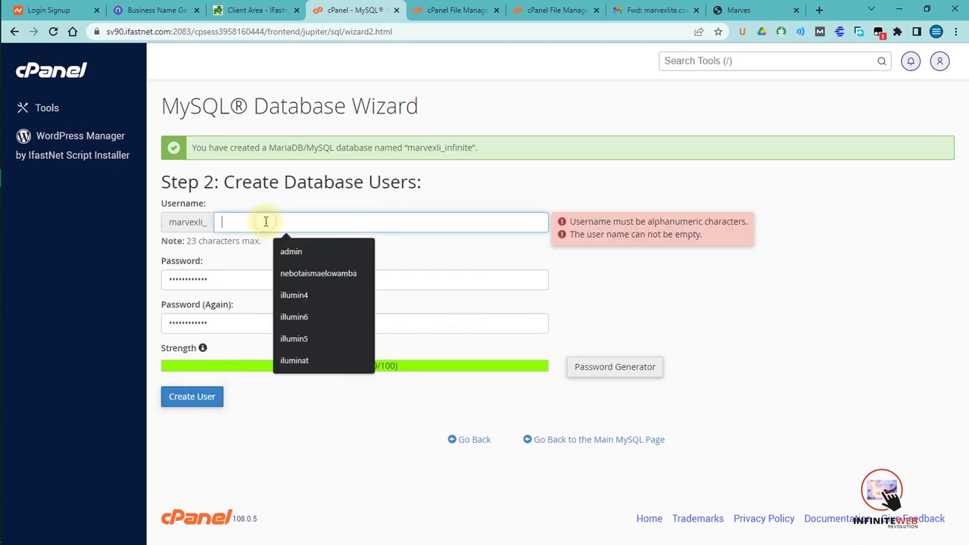
left_click(301, 273)
left_click(194, 402)
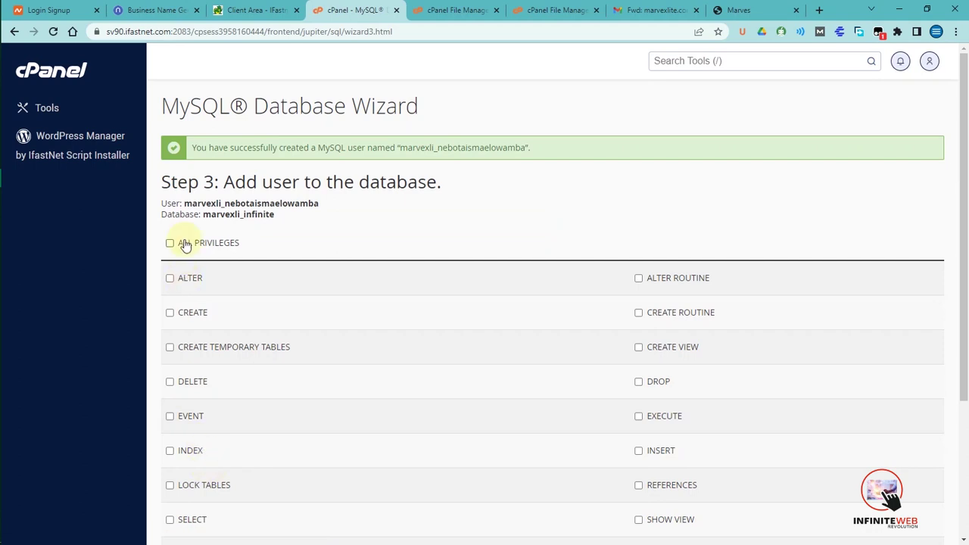
- Grant the new user ALL PRIVILEGES on marvexli_infinite and return to the MySQL Databases list
left_click(184, 243)
left_click_drag(967, 273, 967, 409)
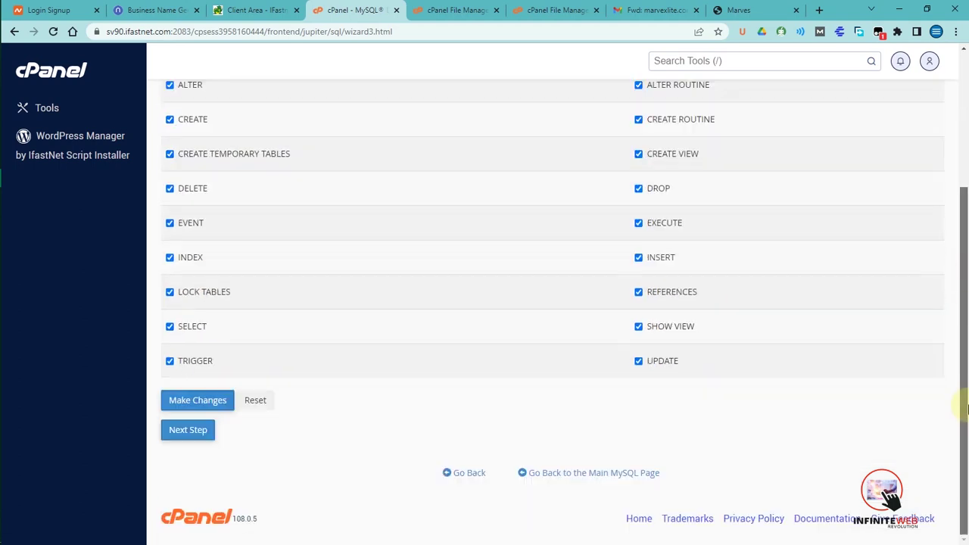
left_click(207, 404)
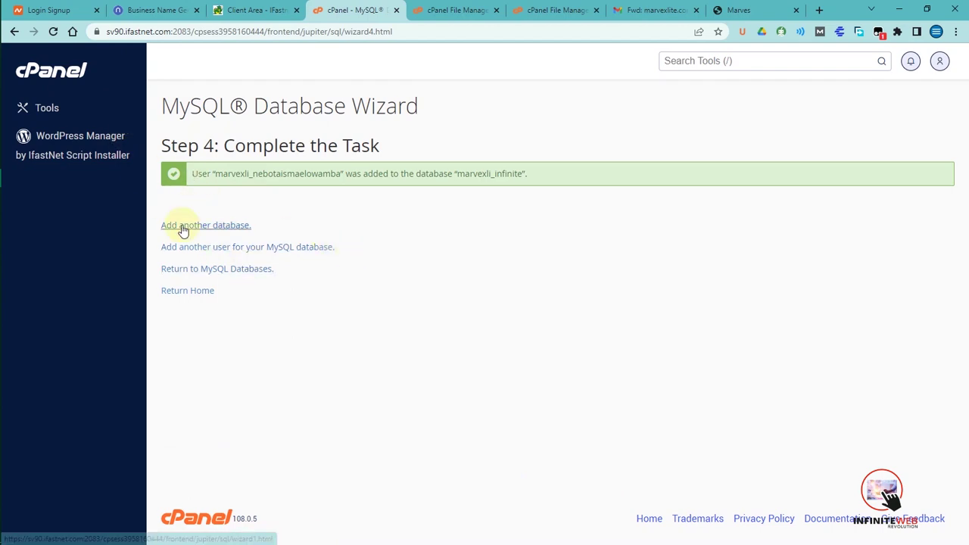
left_click(206, 270)
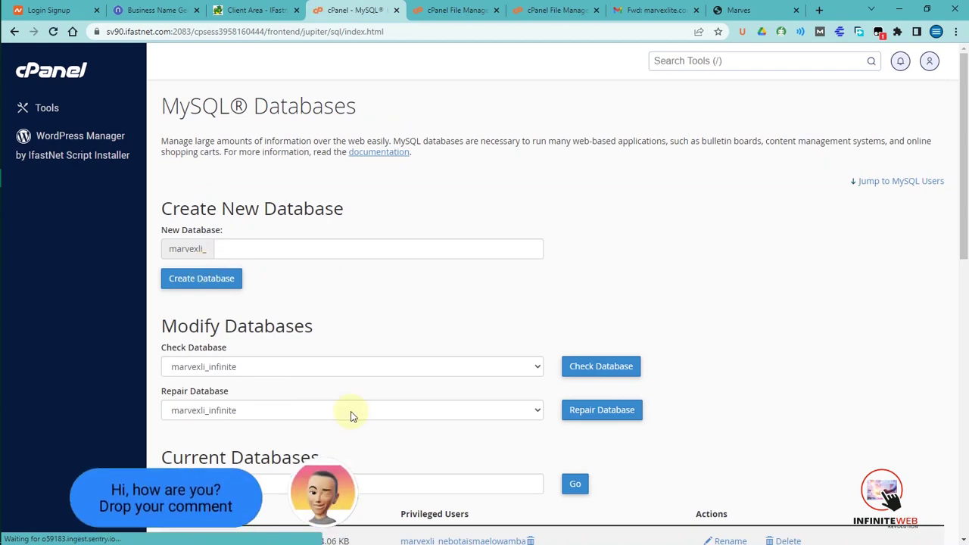
mouse_move(964, 176)
left_mouse_down()
mouse_move(965, 343)
mouse_move(965, 176)
left_mouse_up()
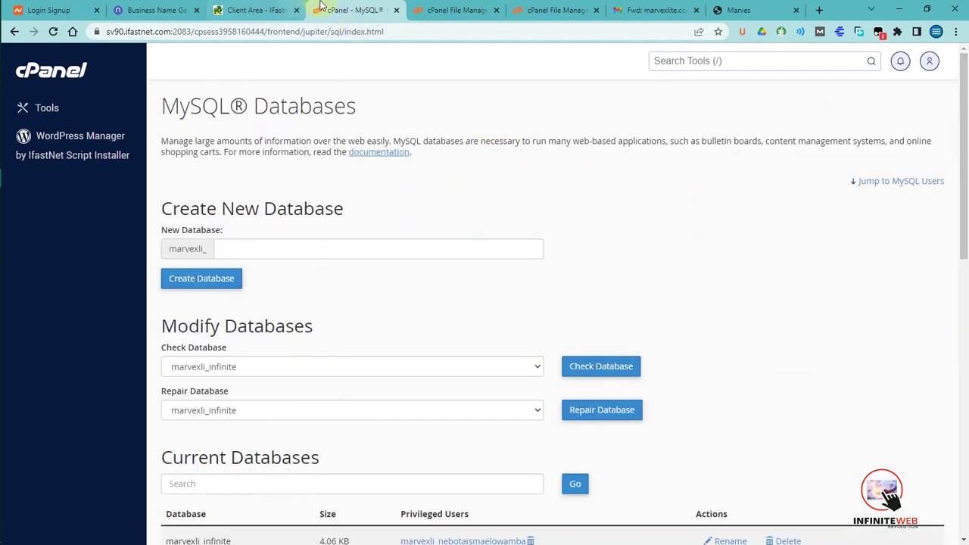
- Close the MySQL tab, return to cPanel Tools via the File Manager logo, and open Domains
left_click(396, 11)
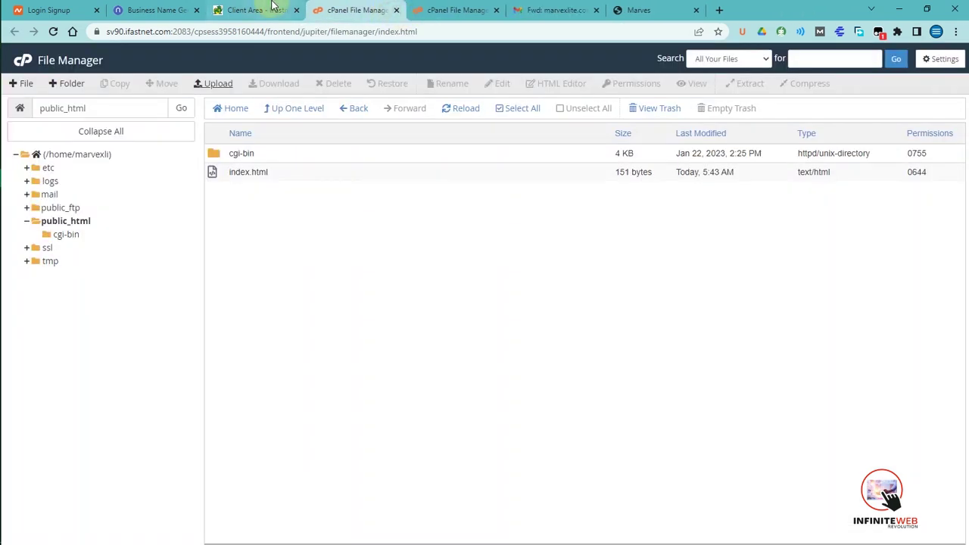
left_click(262, 10)
left_click(356, 10)
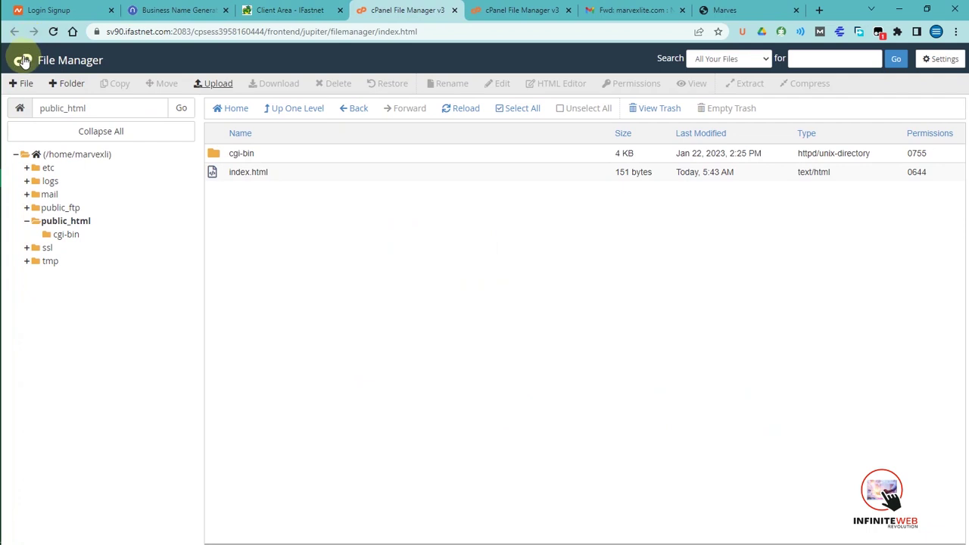
left_click(23, 61)
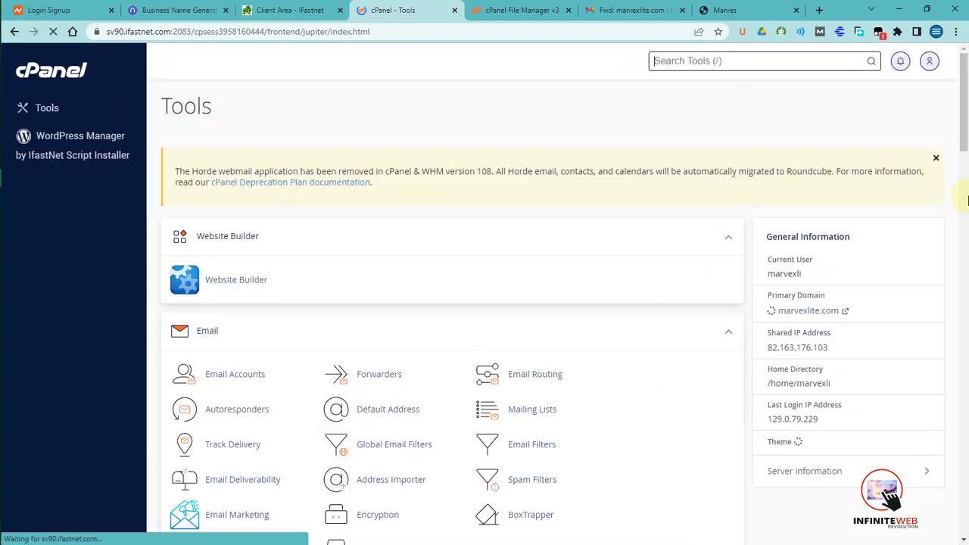
left_click_drag(964, 152, 945, 341)
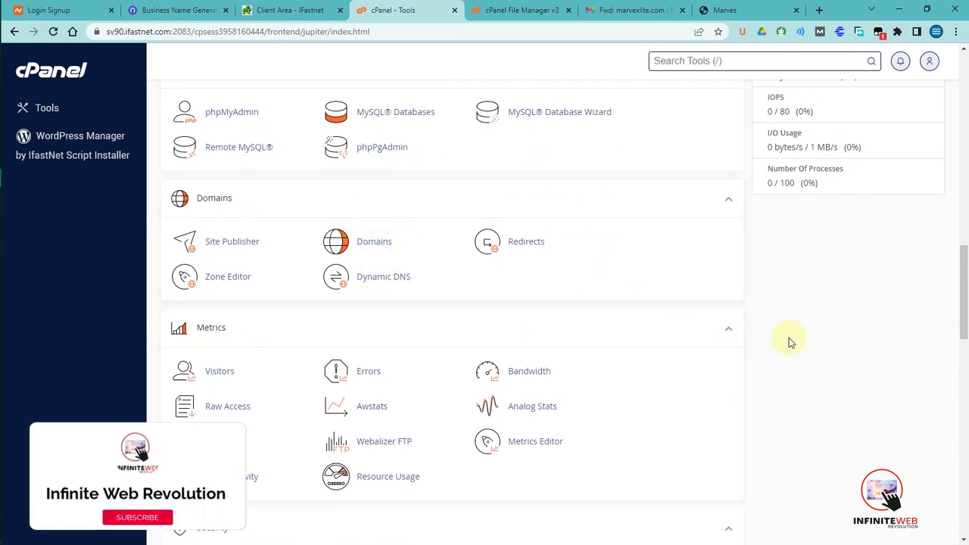
key("slash")
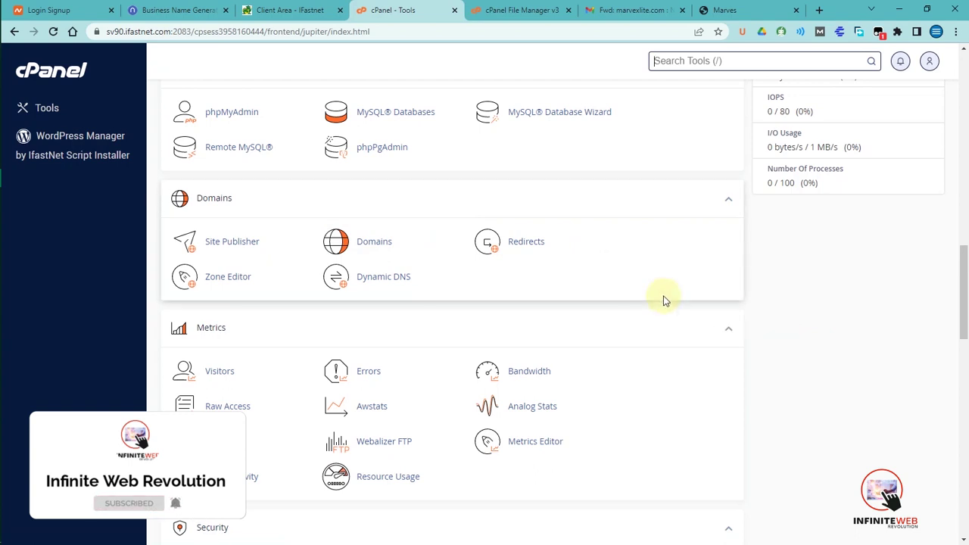
left_click(372, 248)
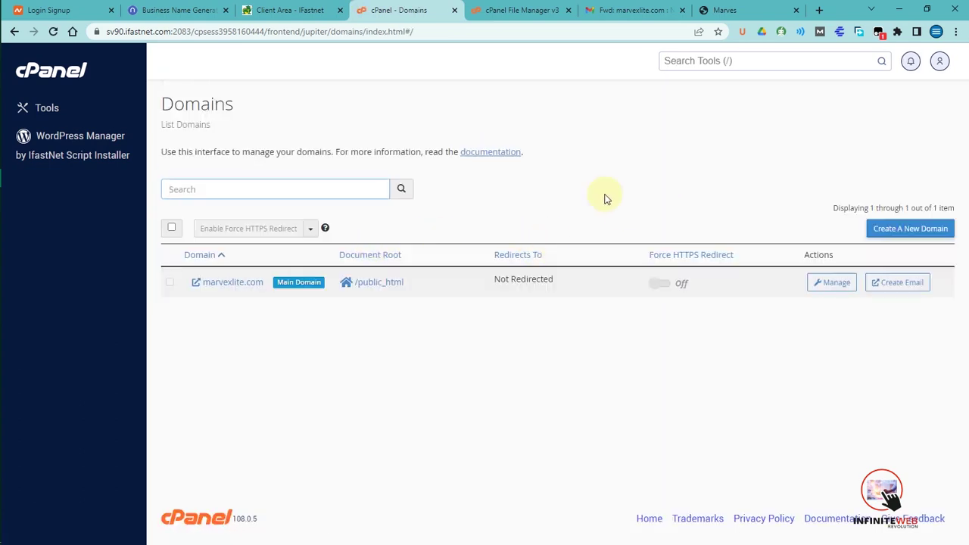
left_click(911, 231)
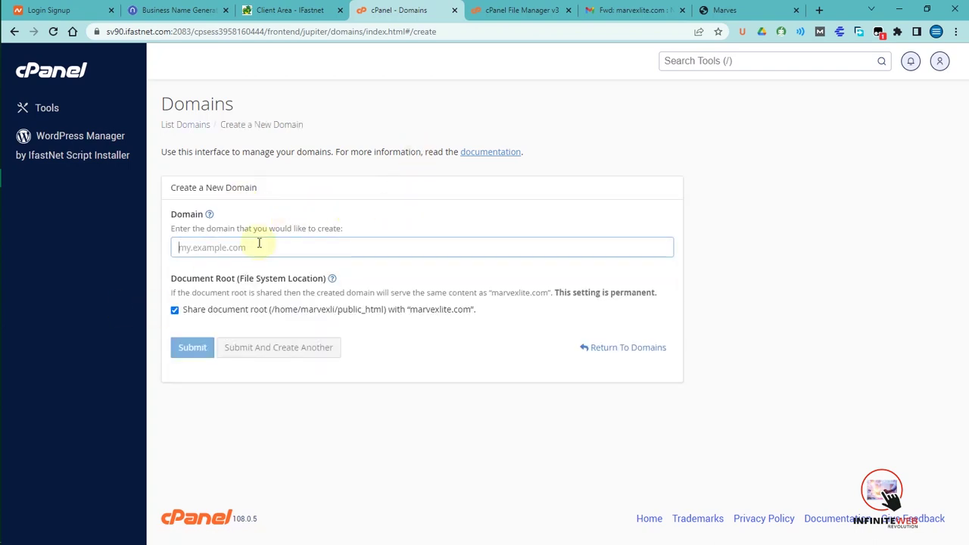
left_click(211, 247)
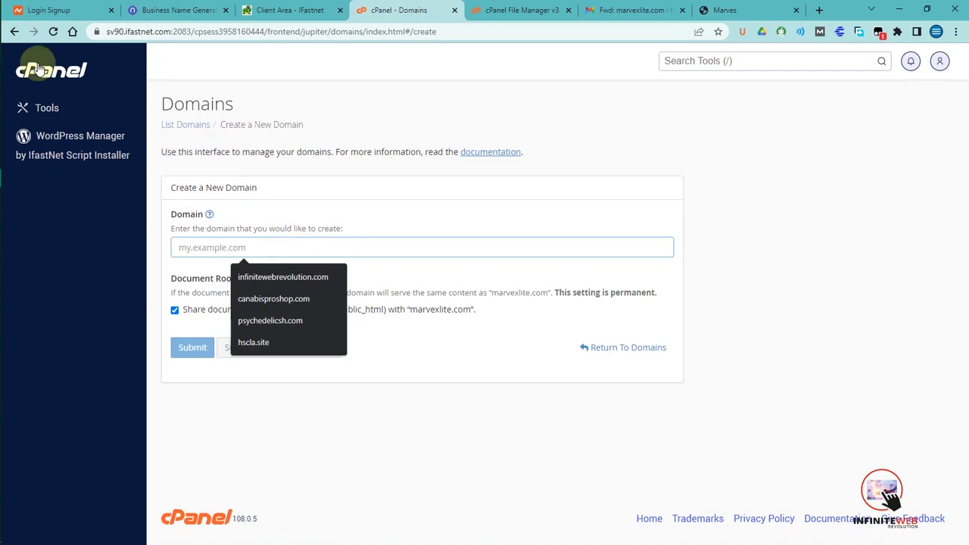
left_click(15, 32)
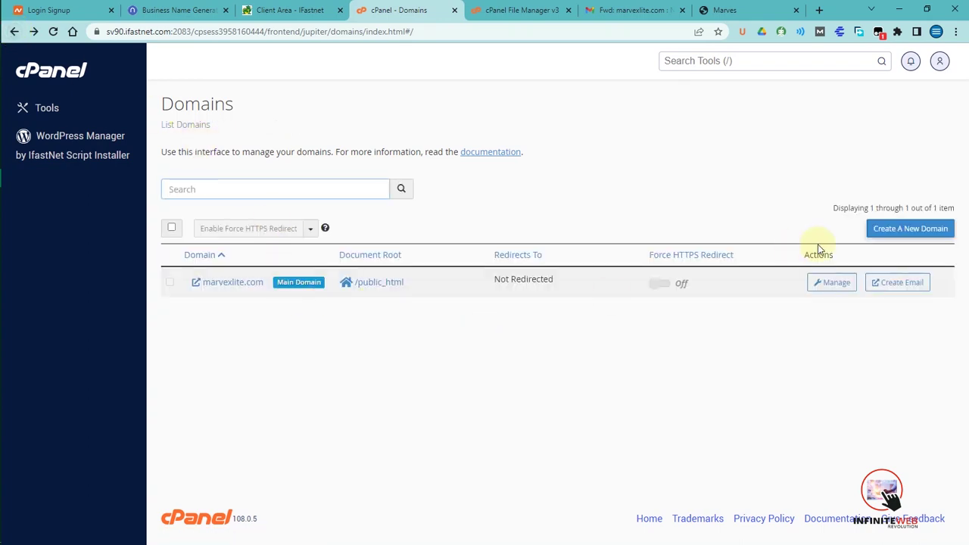
mouse_move(3, 45)
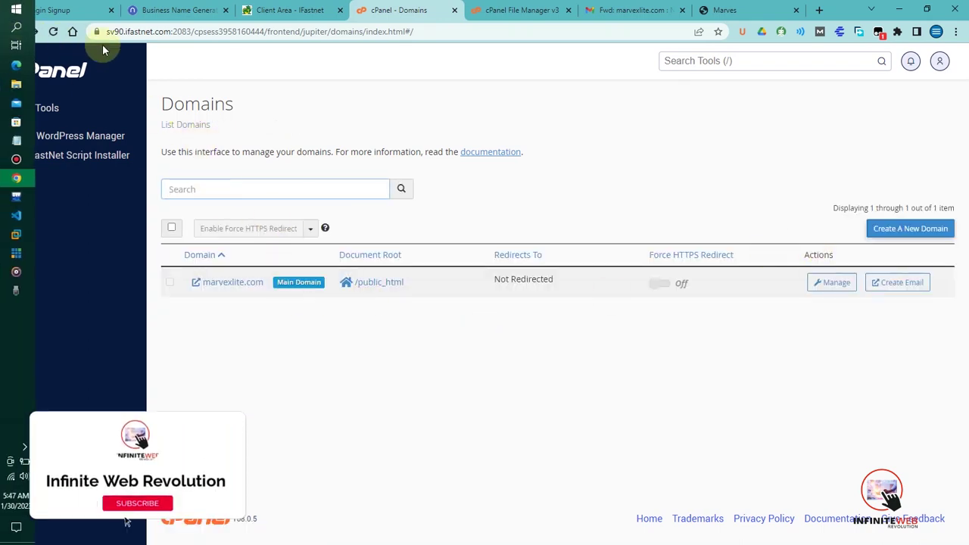
- From the cPanel Tools page, scroll to the Domains section and open Redirects
left_click(15, 31)
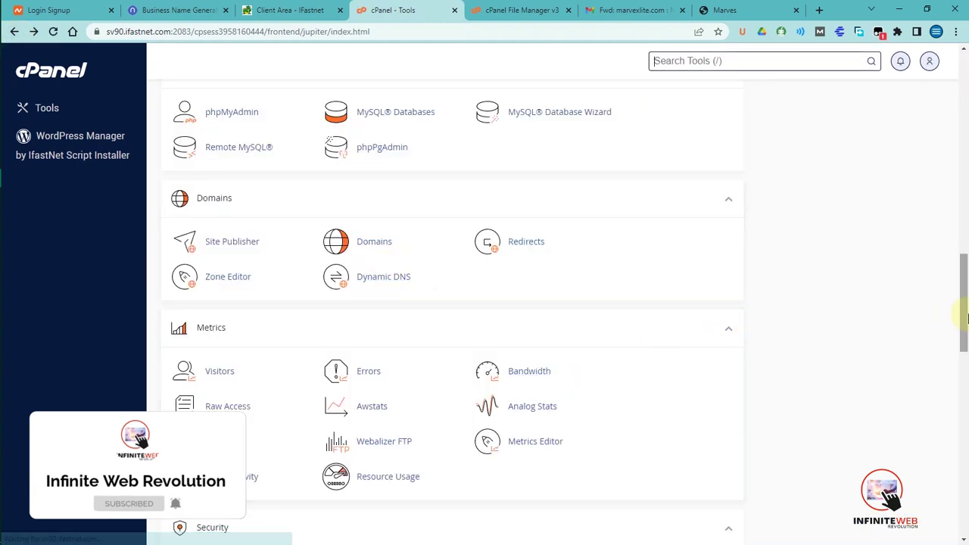
left_click_drag(966, 318, 965, 333)
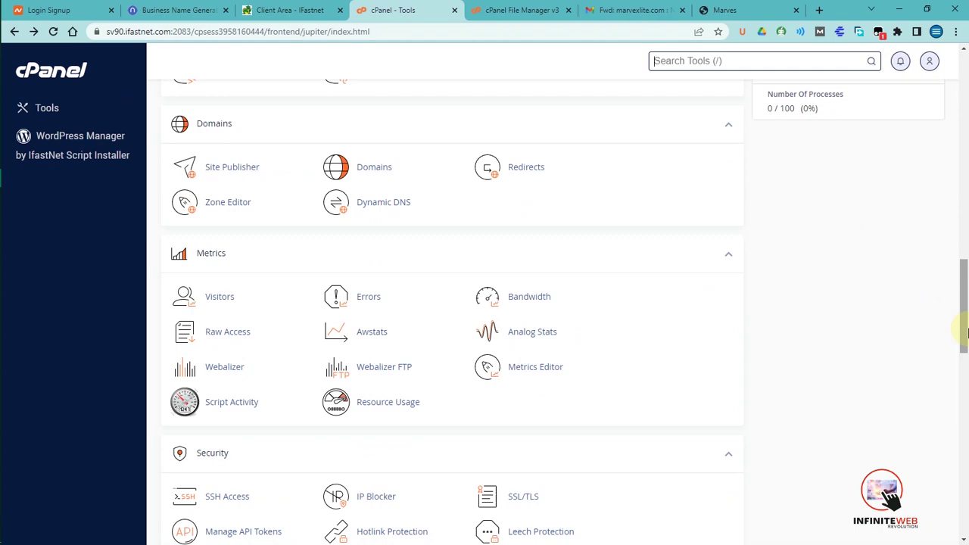
left_click(967, 330)
left_click_drag(966, 330, 967, 338)
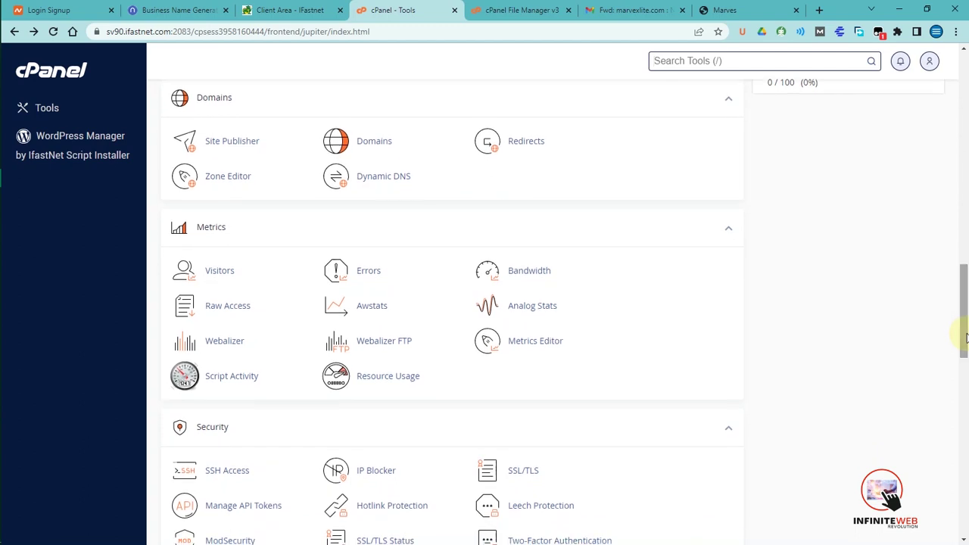
left_click(520, 143)
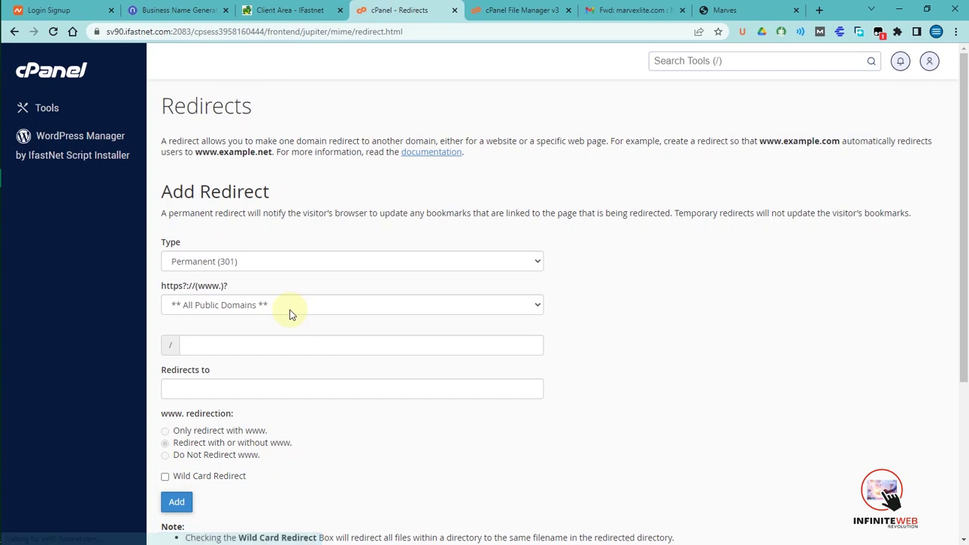
- Look over the Add Redirect form, then go back to Tools and reopen Redirects
left_click(228, 339)
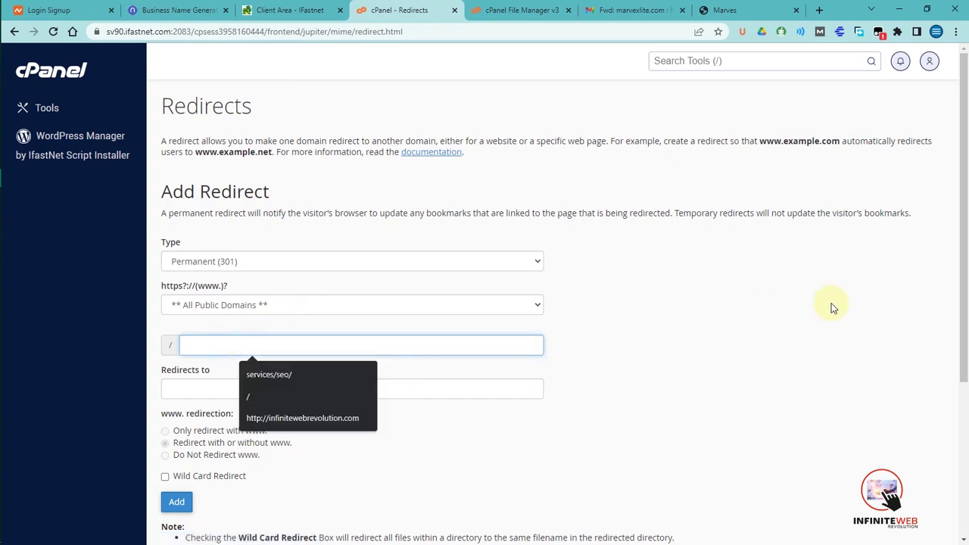
scroll(956, 392, "down", 1)
scroll(954, 398, "down", 2)
scroll(959, 340, "up", 3)
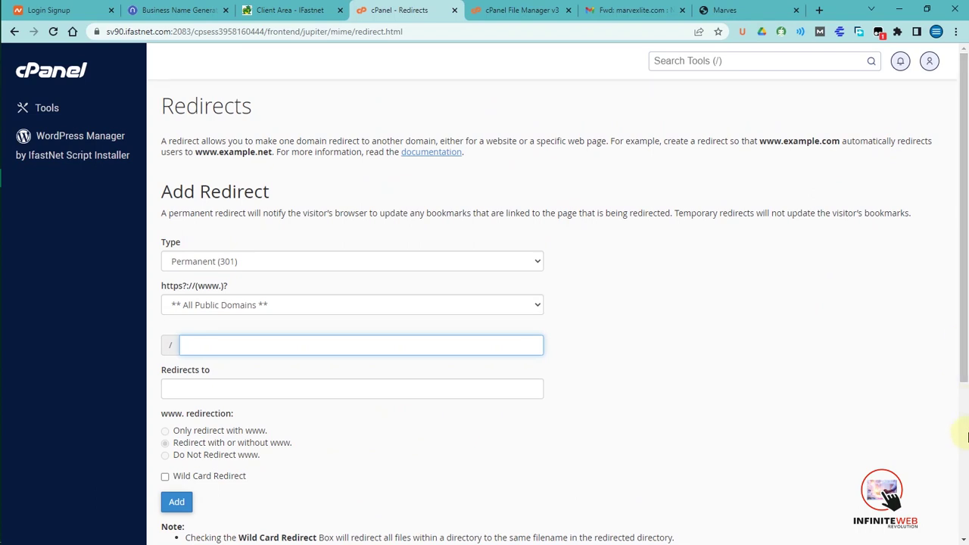
left_click_drag(966, 360, 962, 303)
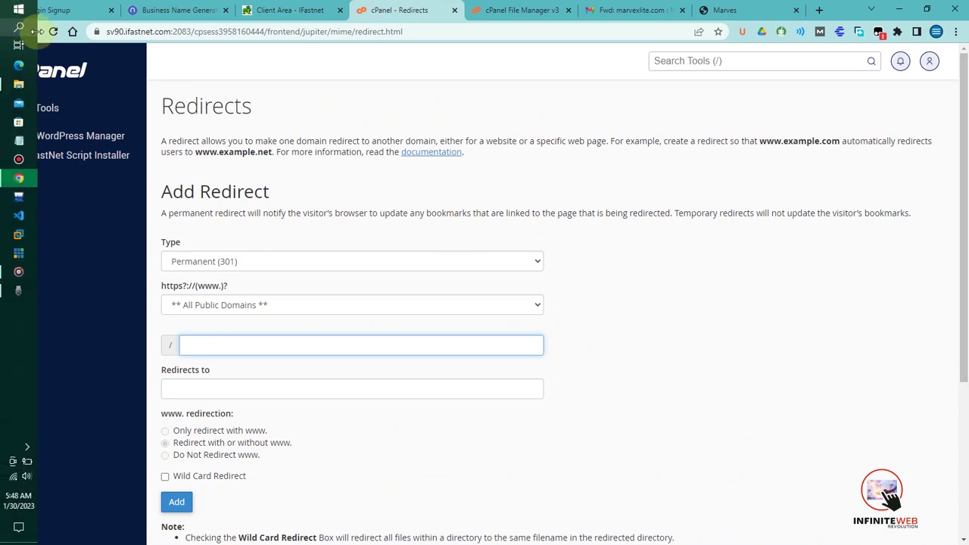
left_click(13, 34)
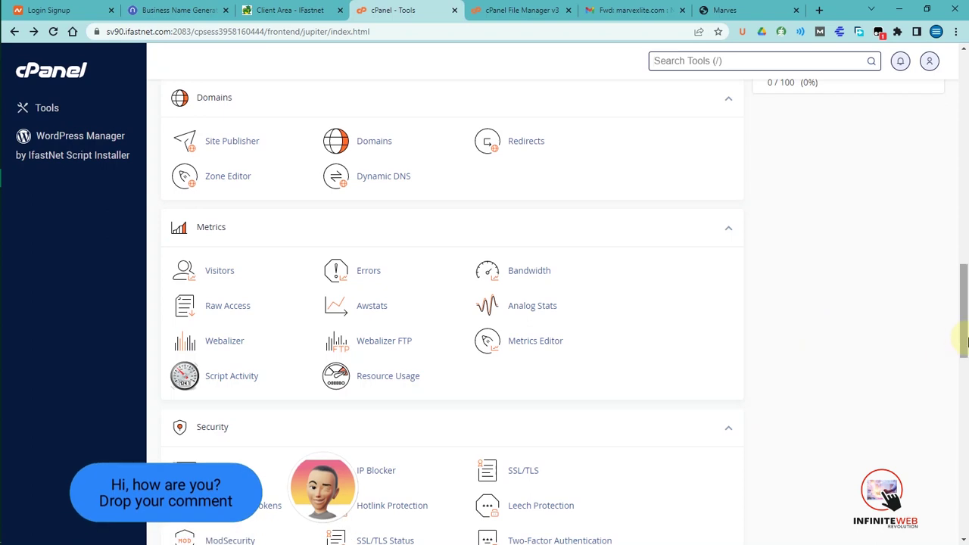
left_click_drag(966, 343, 967, 312)
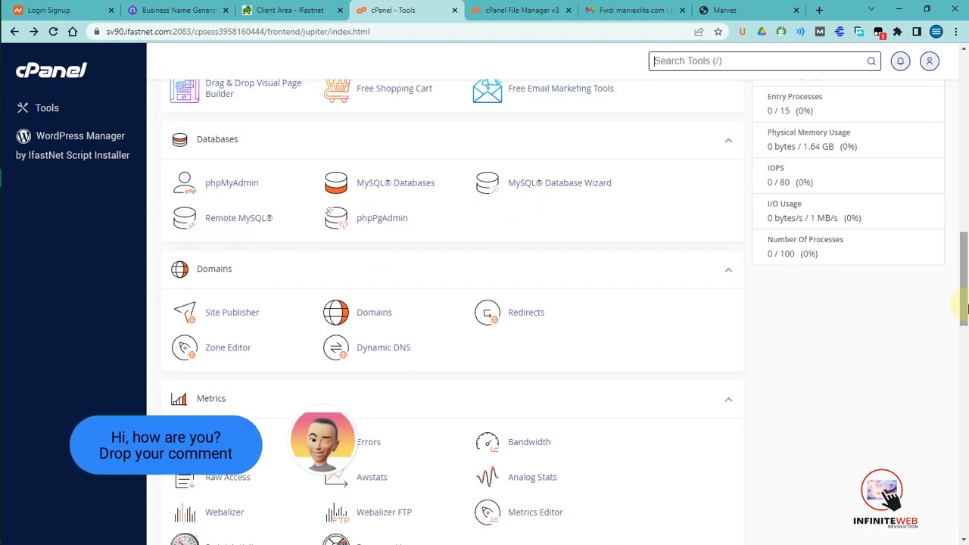
left_click(545, 320)
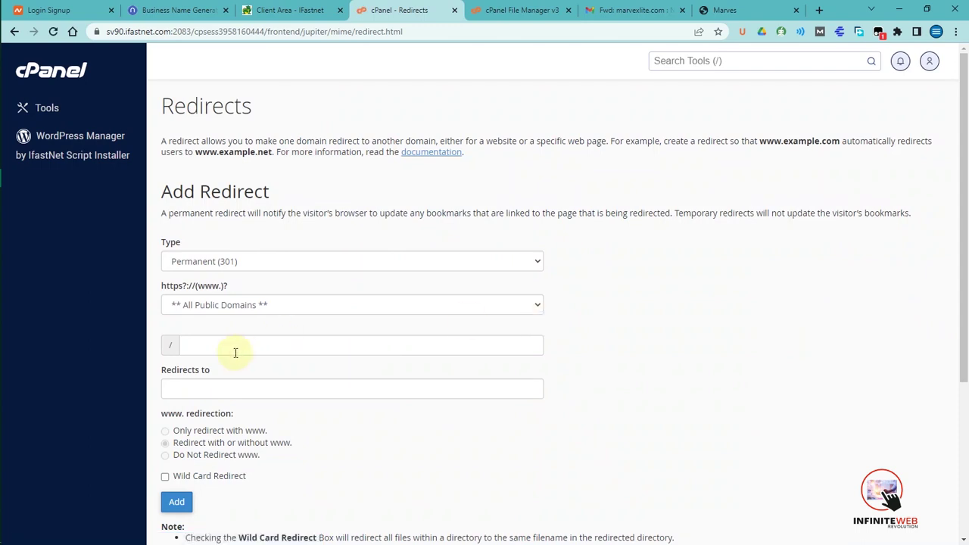
left_click(233, 306)
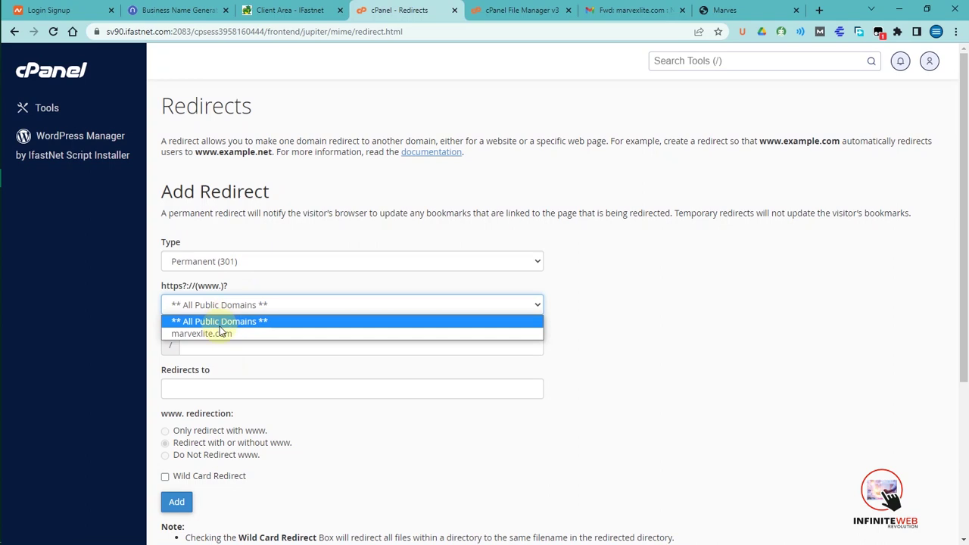
left_click(220, 333)
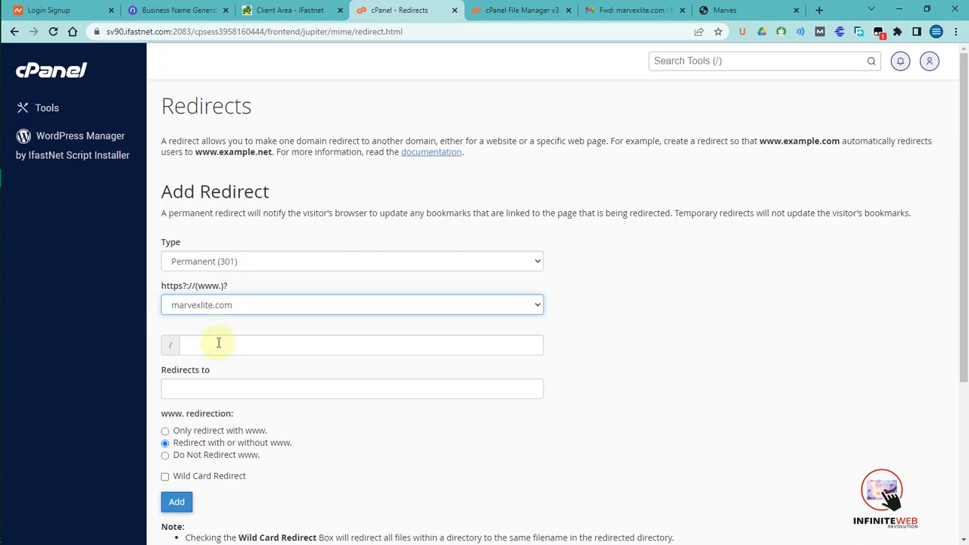
left_click(218, 343)
left_click(229, 387)
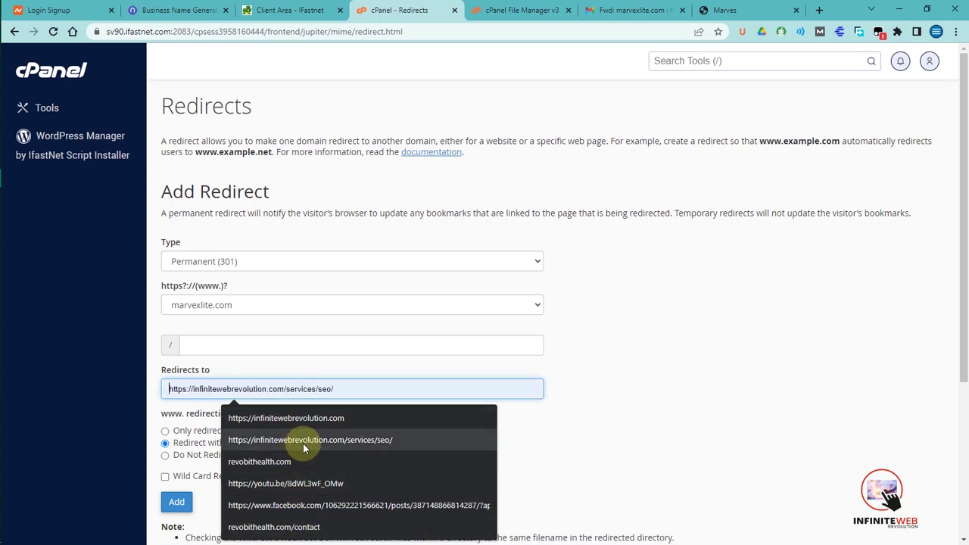
left_click(310, 421)
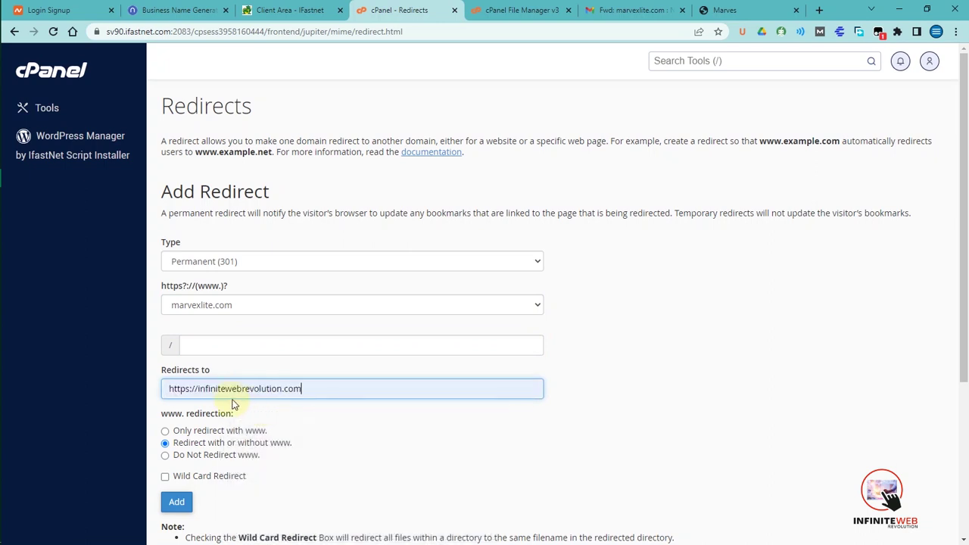
left_click(196, 390)
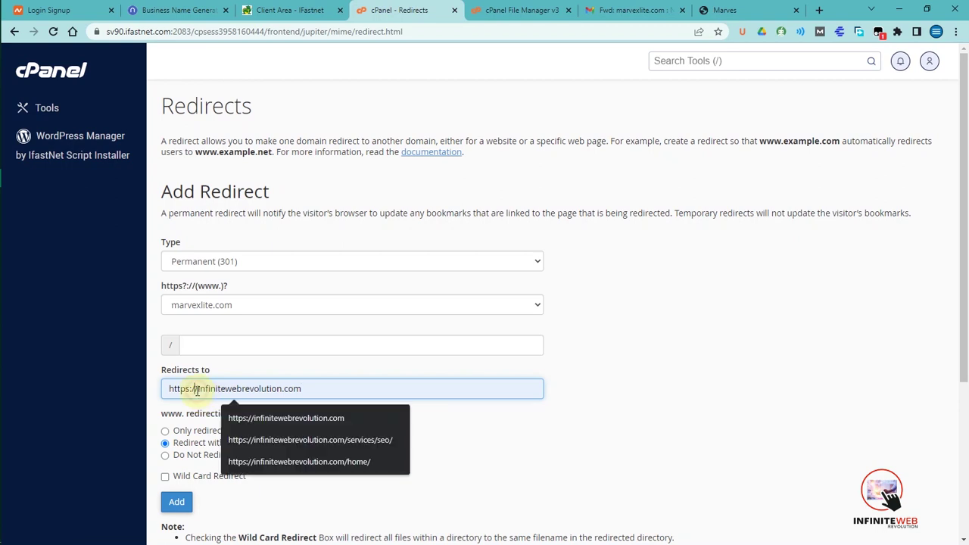
type("www.")
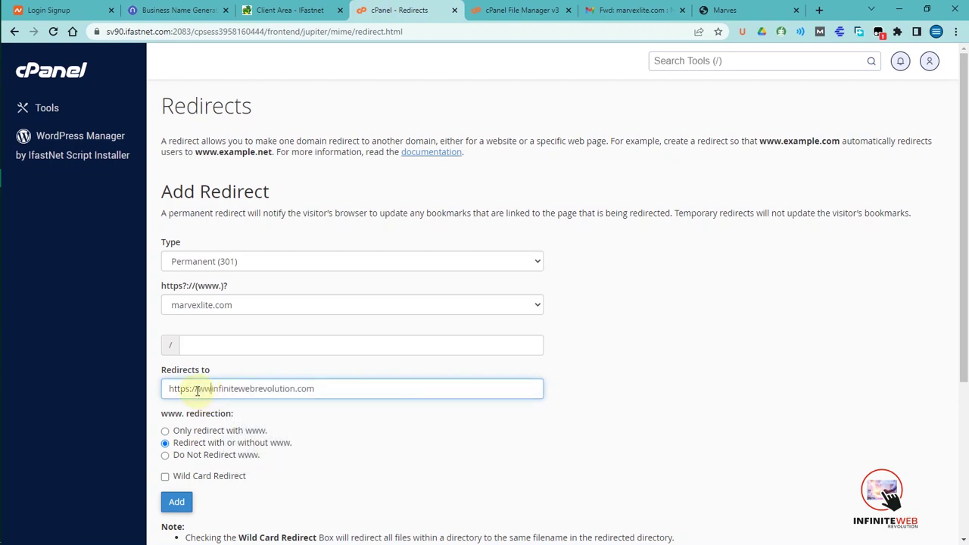
type(".")
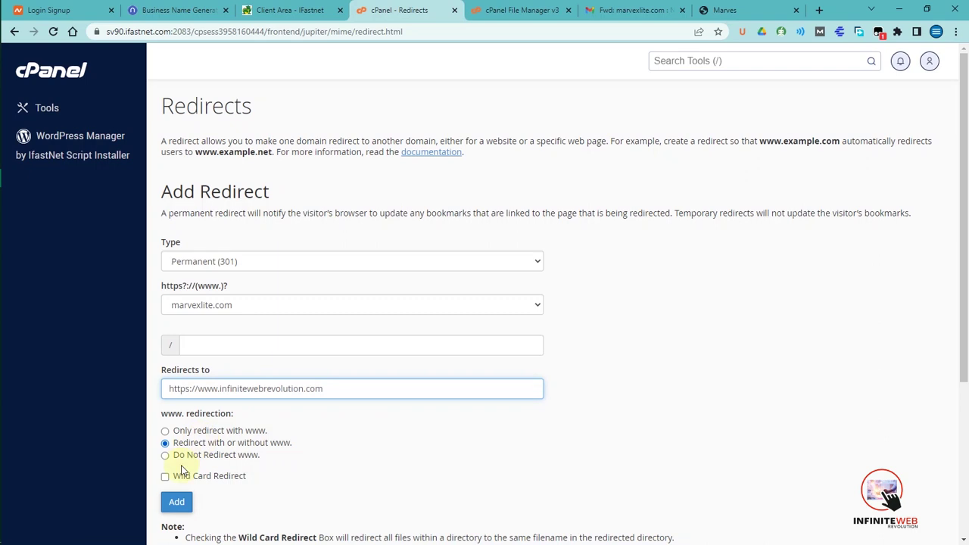
left_click(180, 503)
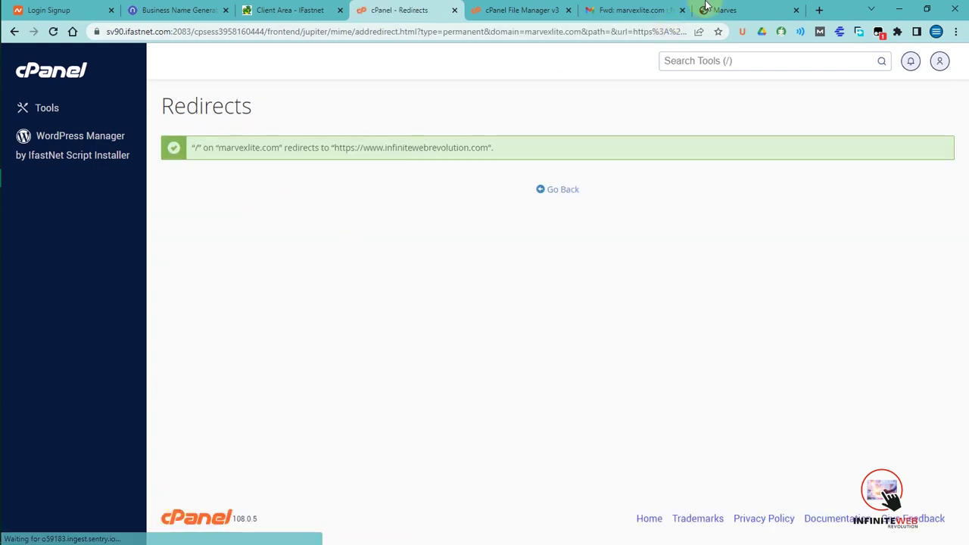
left_click(760, 10)
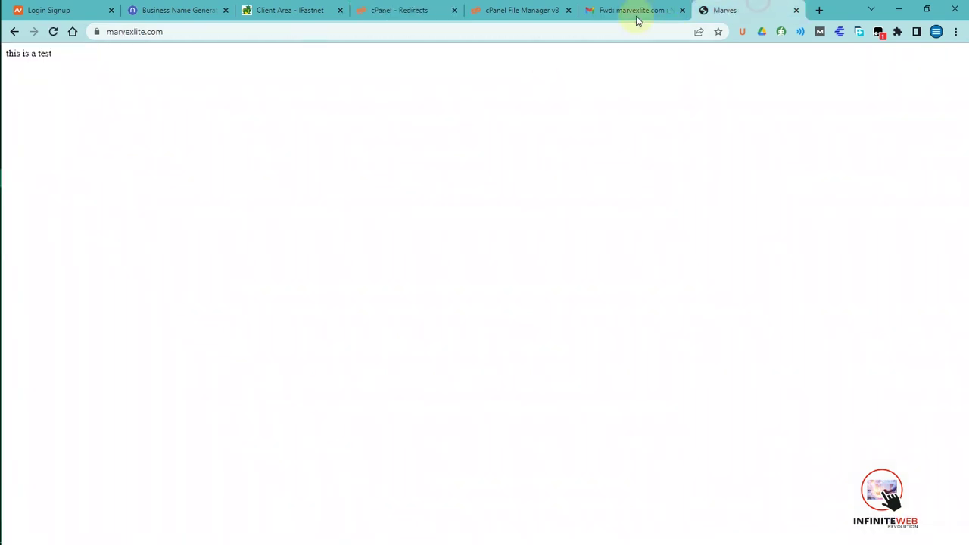
- Reload marvexlite.com to confirm it redirects to infinitewebrevolution.com, then close it and return to the redirect form
left_click(53, 31)
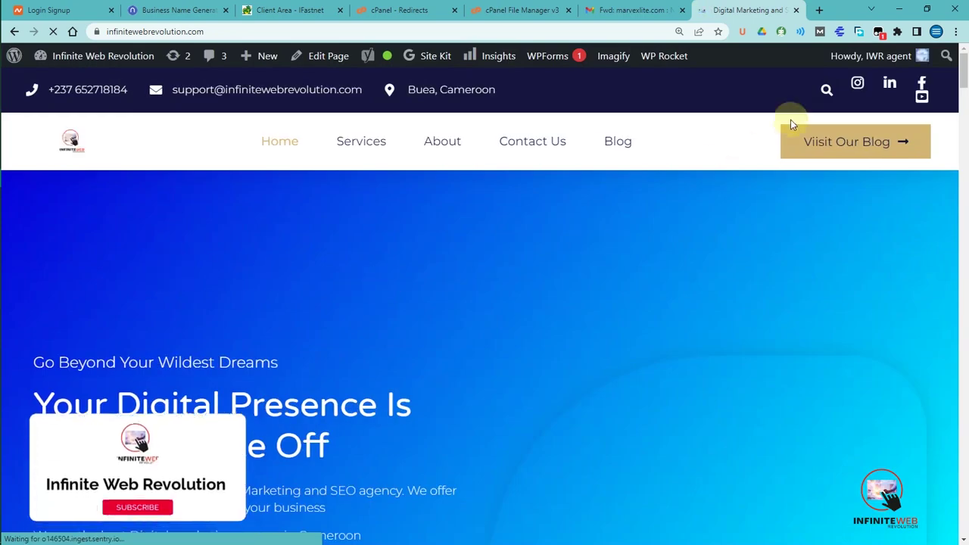
left_click_drag(961, 76, 965, 35)
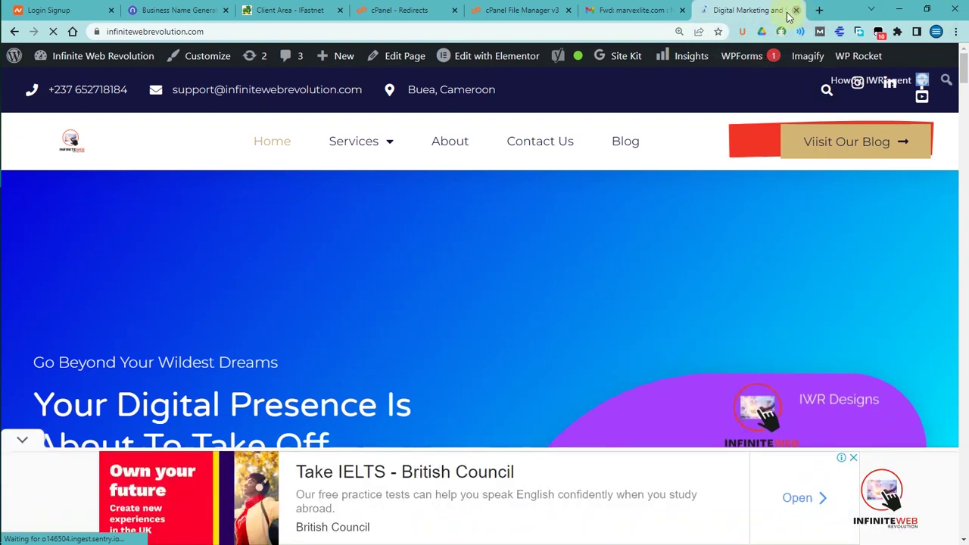
left_click(796, 11)
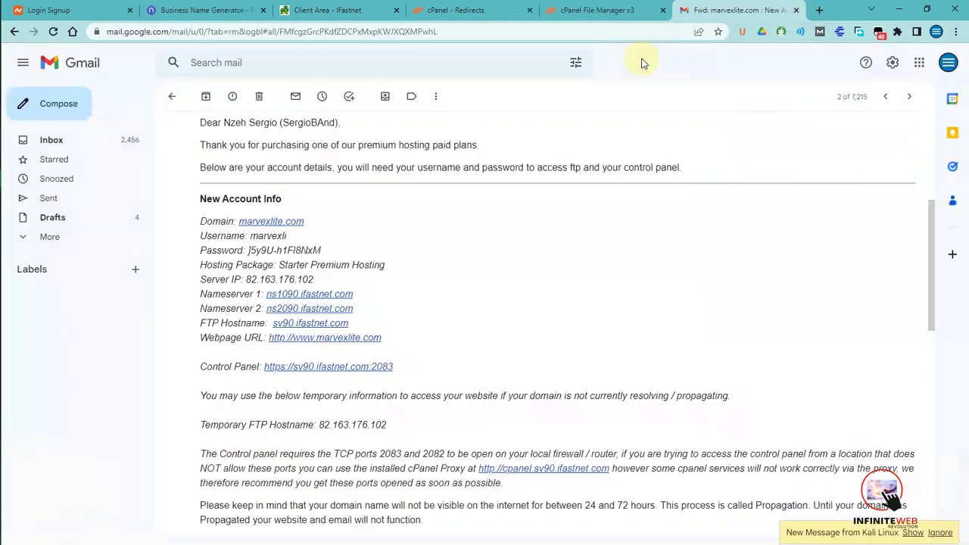
left_click(455, 7)
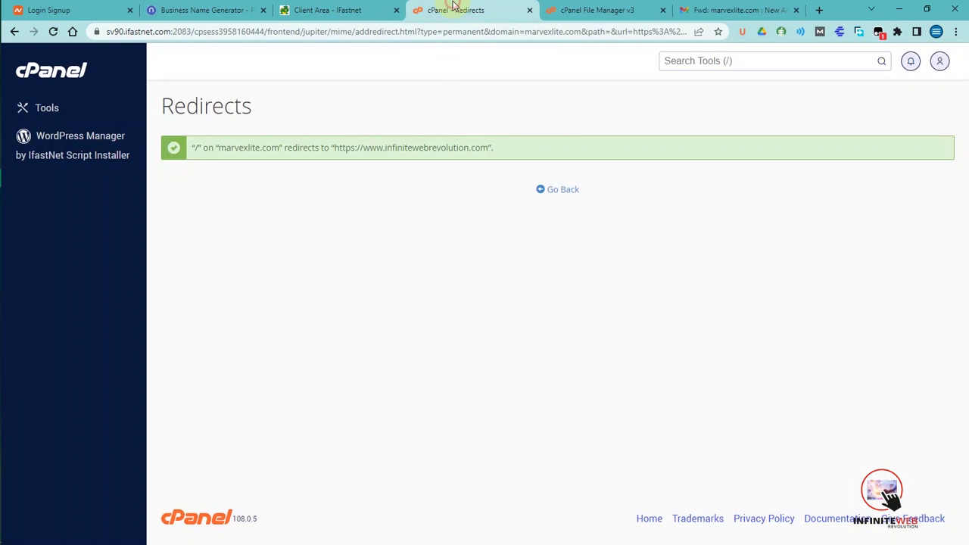
left_click(15, 31)
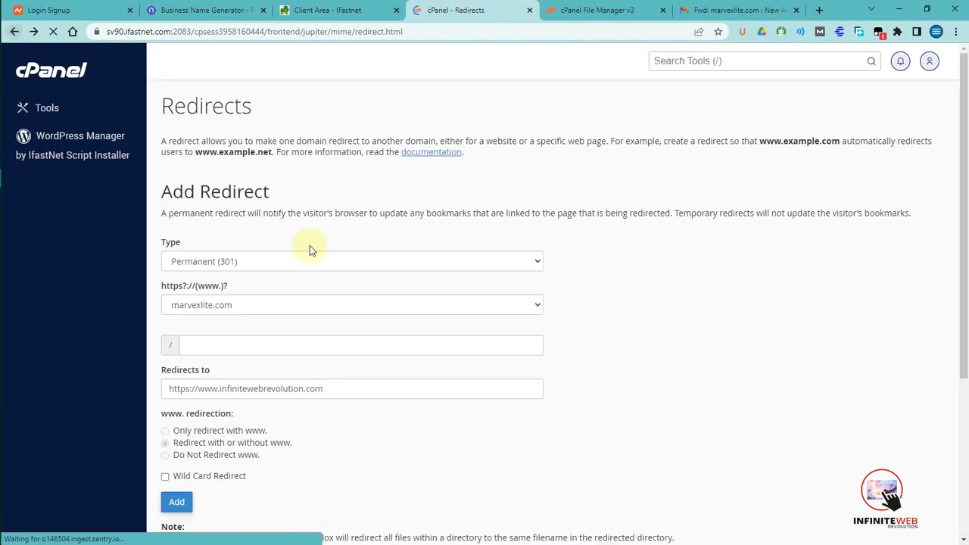
- Delete the marvexlite.com redirect to infinitewebrevolution.com and go back to the cPanel Tools home page
scroll(954, 464, "down", 3)
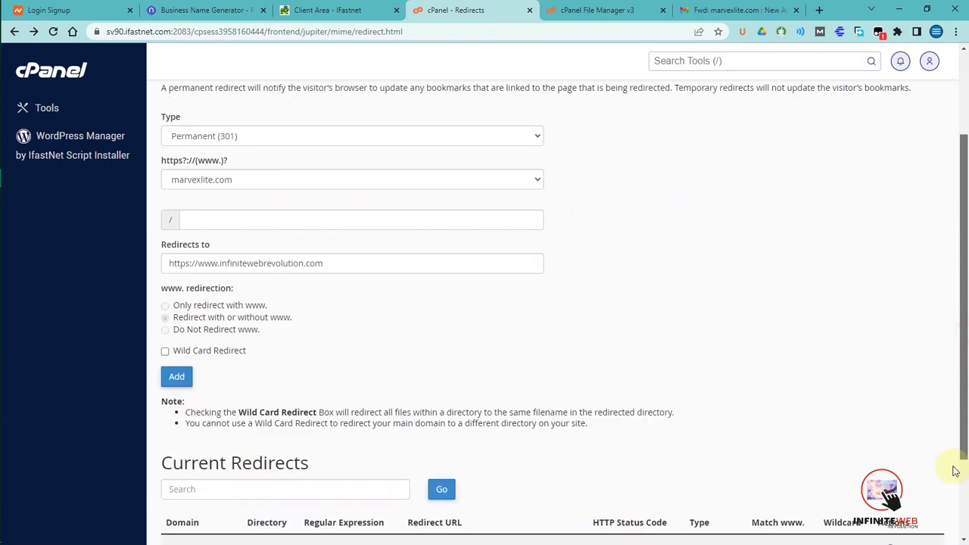
scroll(957, 510, "down", 1)
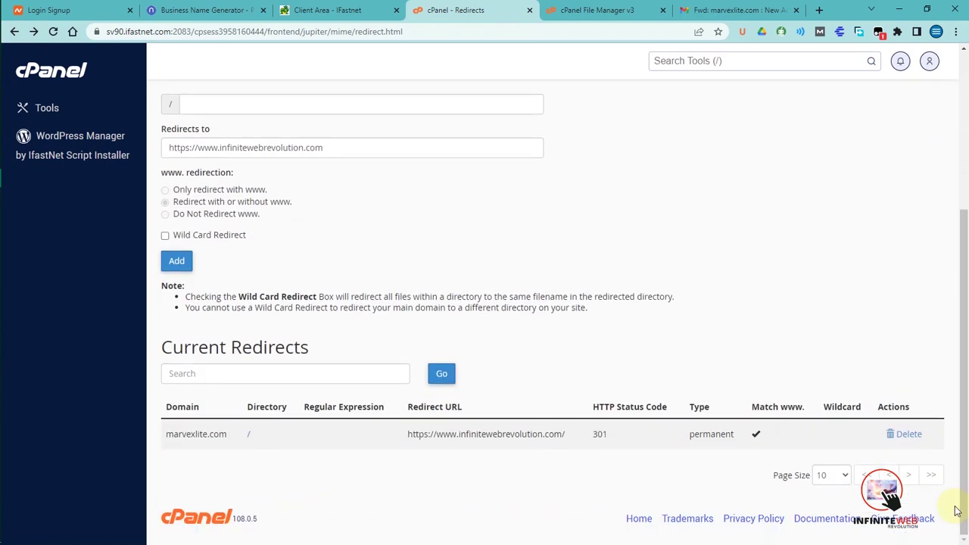
left_click(909, 436)
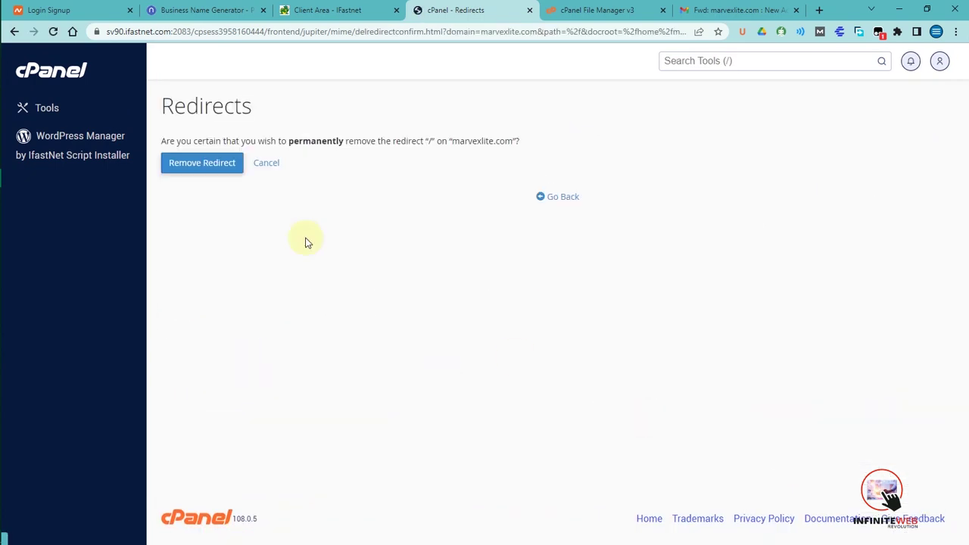
left_click(205, 166)
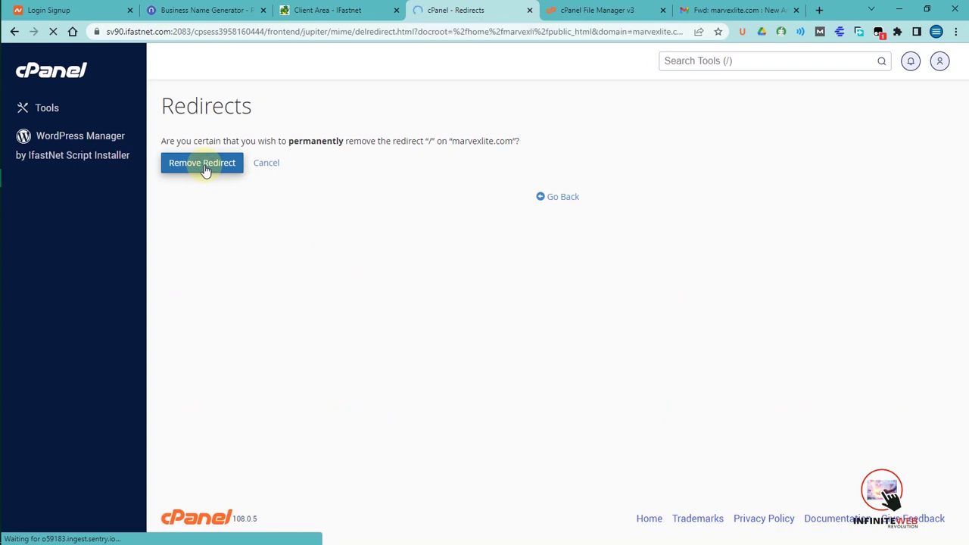
left_click(61, 72)
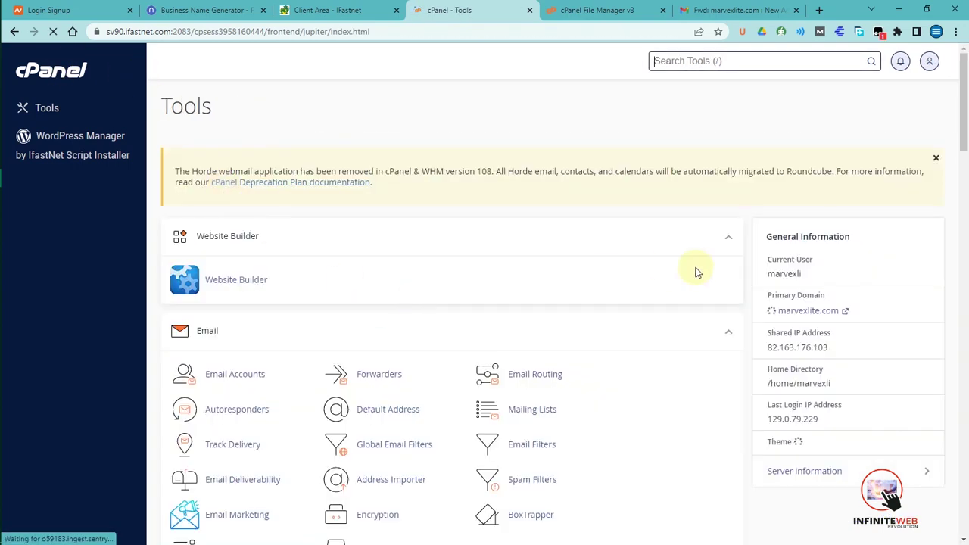
left_click(966, 311)
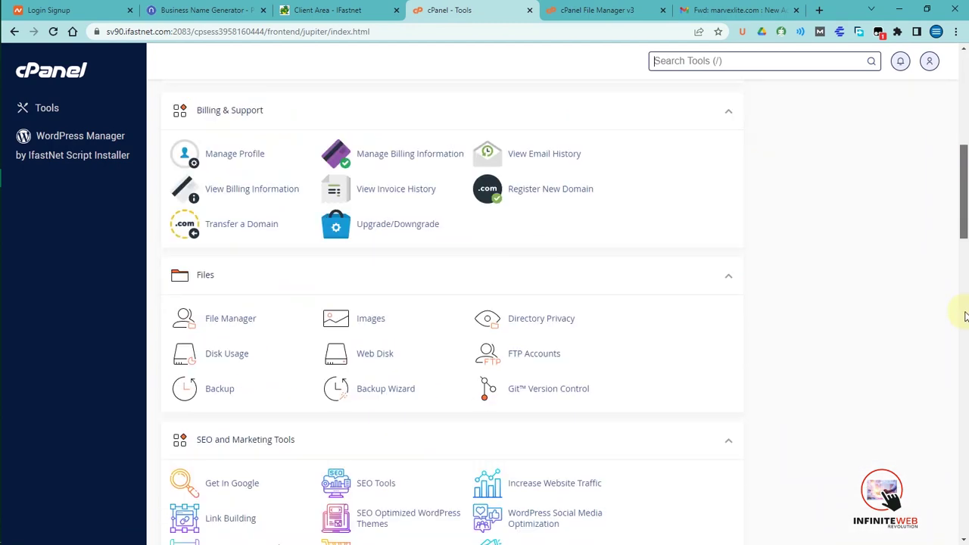
scroll(965, 311, "down", 7)
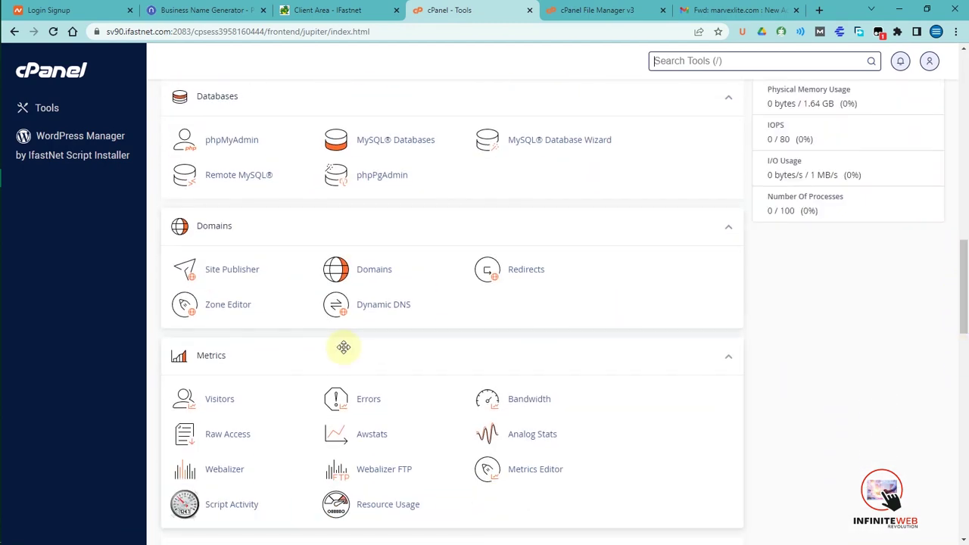
left_click(222, 310)
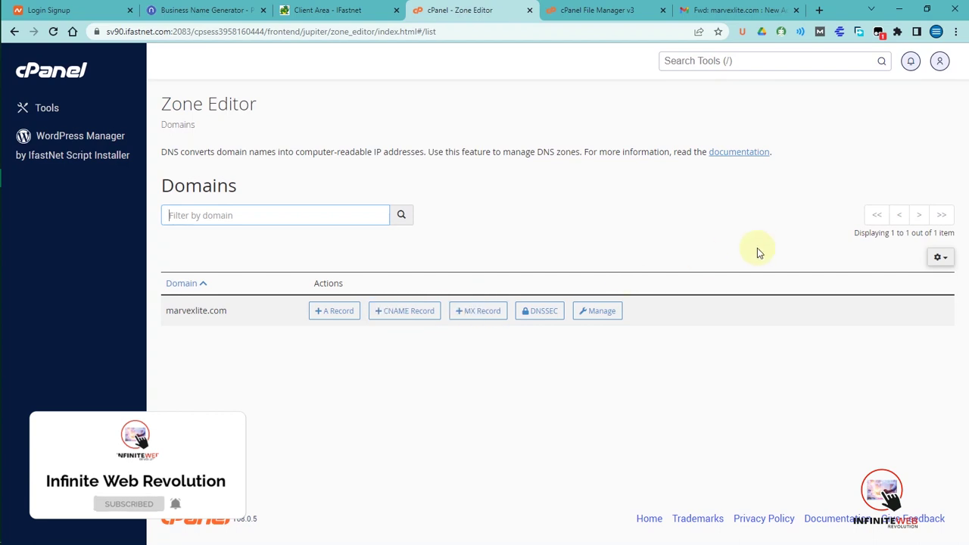
left_click(68, 76)
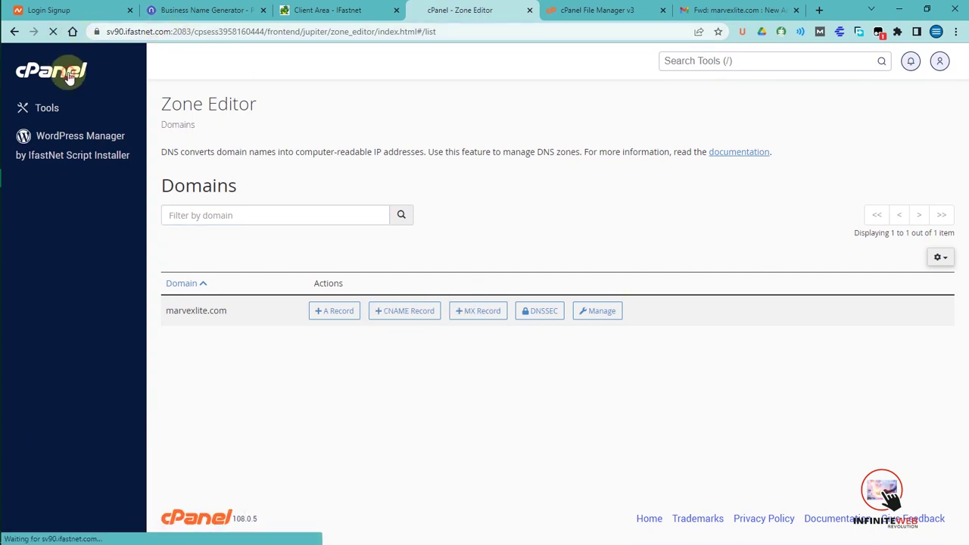
left_click_drag(967, 122, 936, 338)
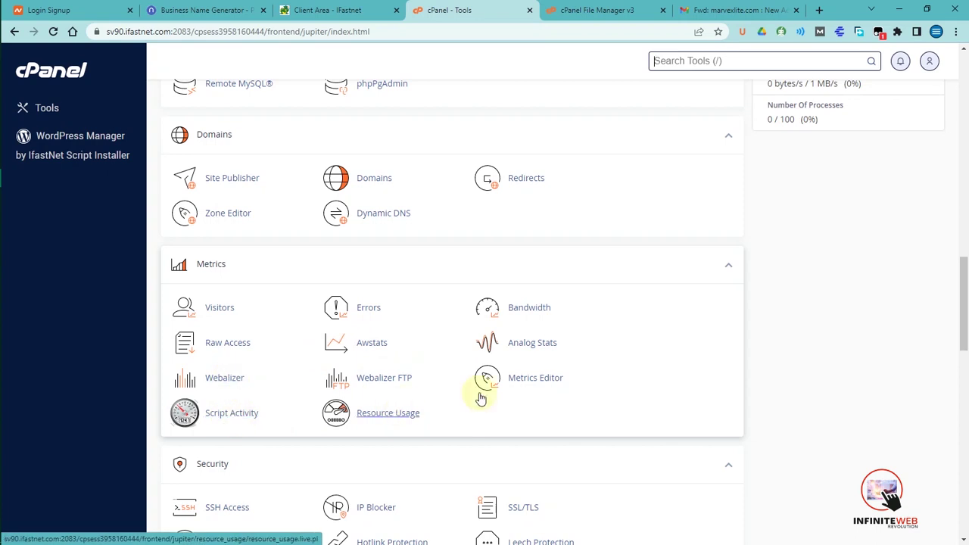
left_click_drag(962, 318, 947, 393)
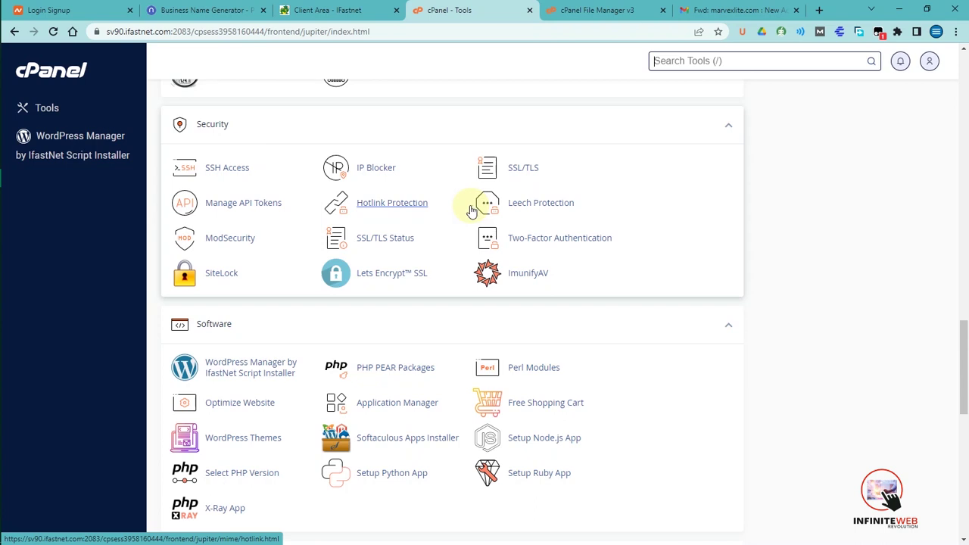
left_click(96, 34)
left_click(364, 138)
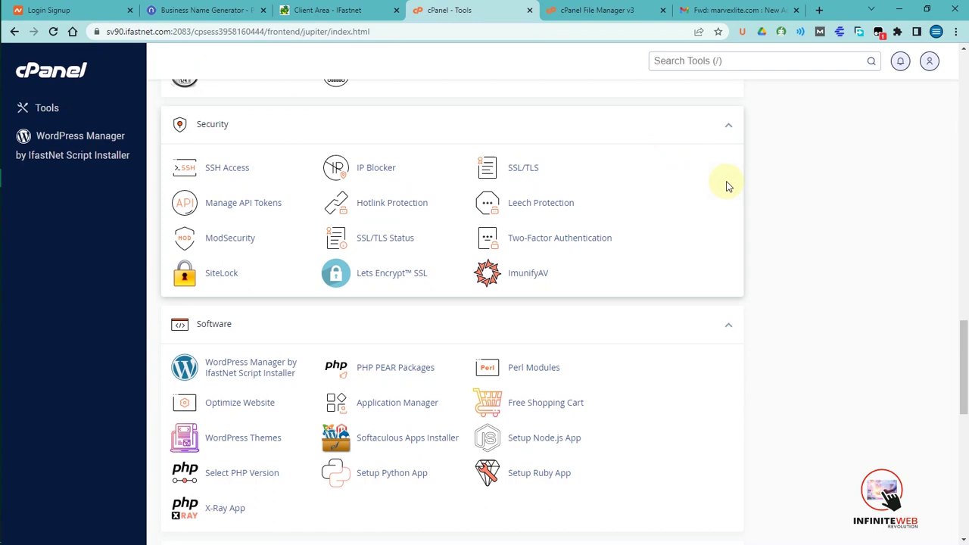
left_click_drag(967, 365, 956, 331)
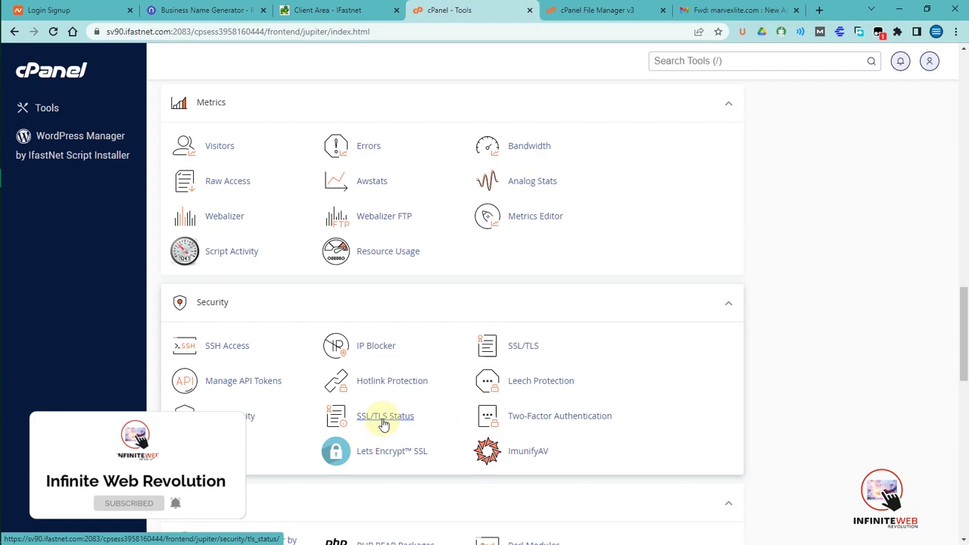
left_click(401, 454)
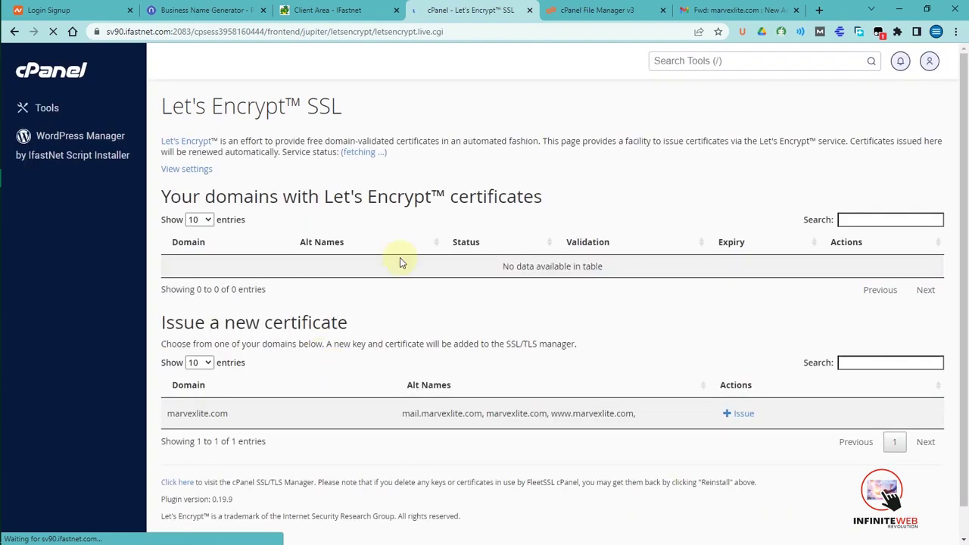
scroll(959, 328, "down", 1)
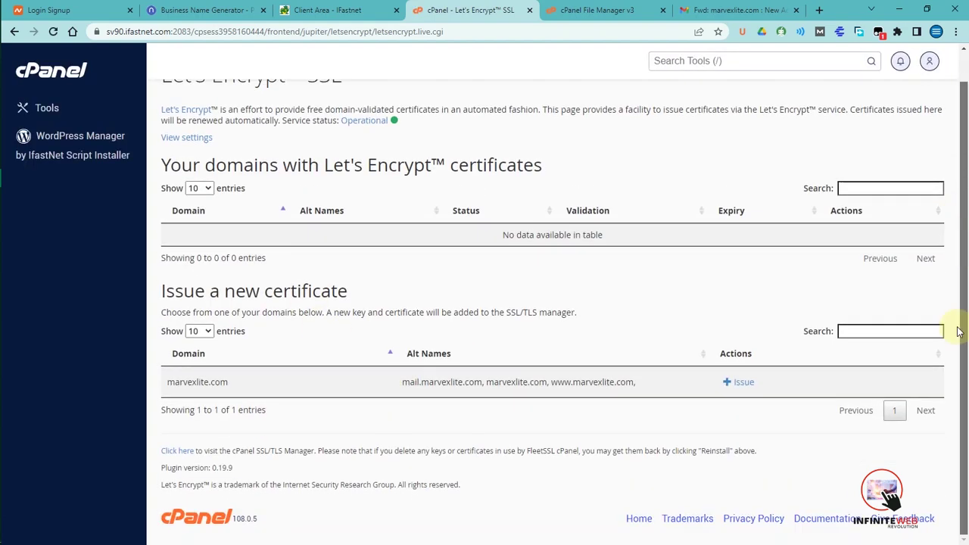
left_click(742, 383)
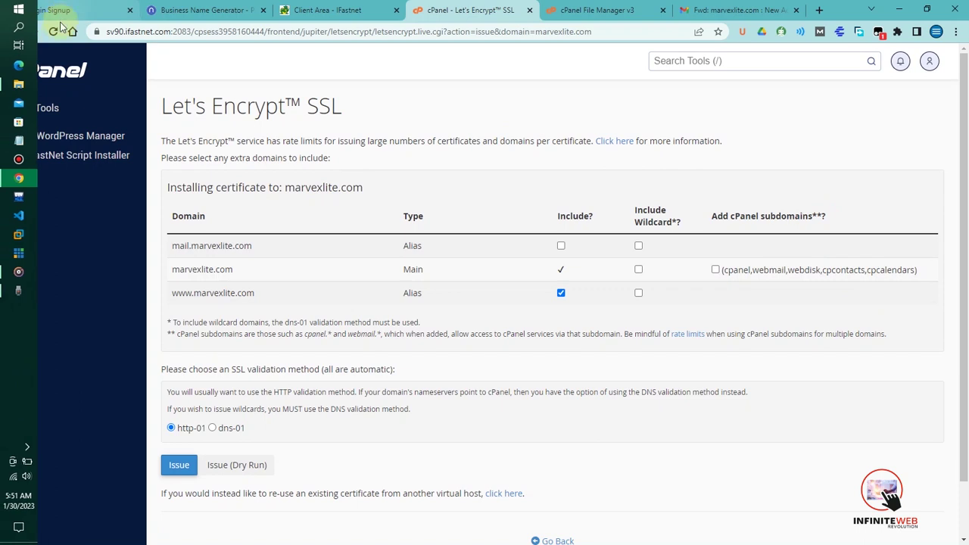
left_click(14, 33)
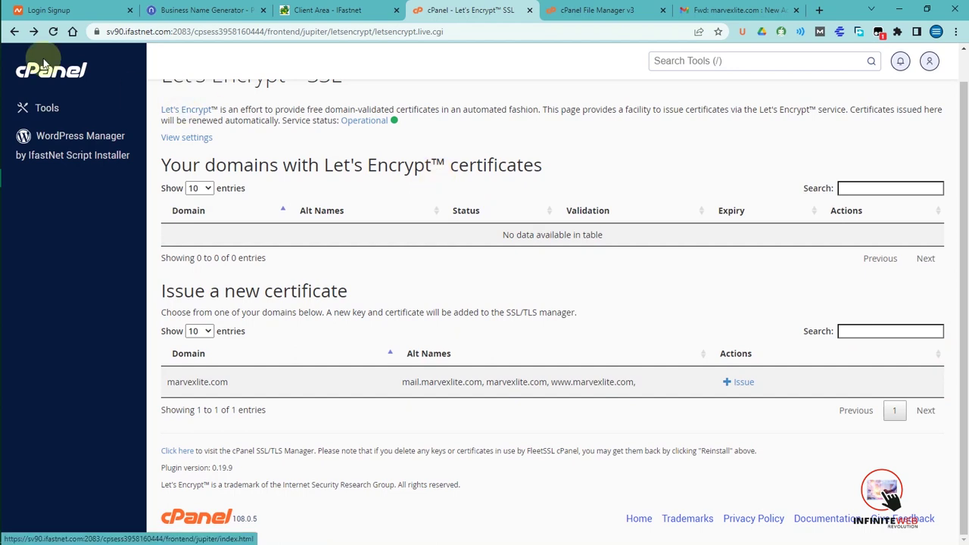
left_click(13, 34)
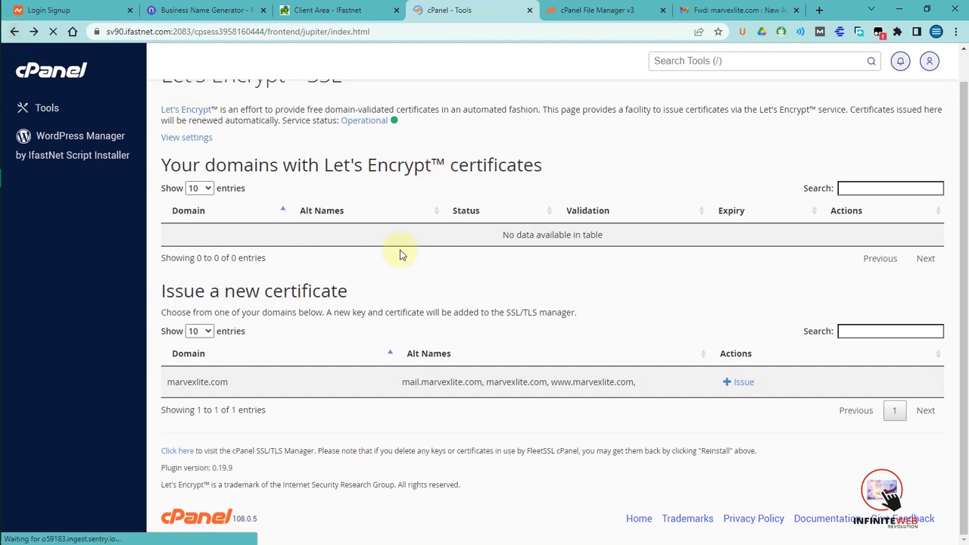
- Scroll the cPanel Tools page down to the Softaculous Apps Installer section
scroll(957, 343, "down", 3)
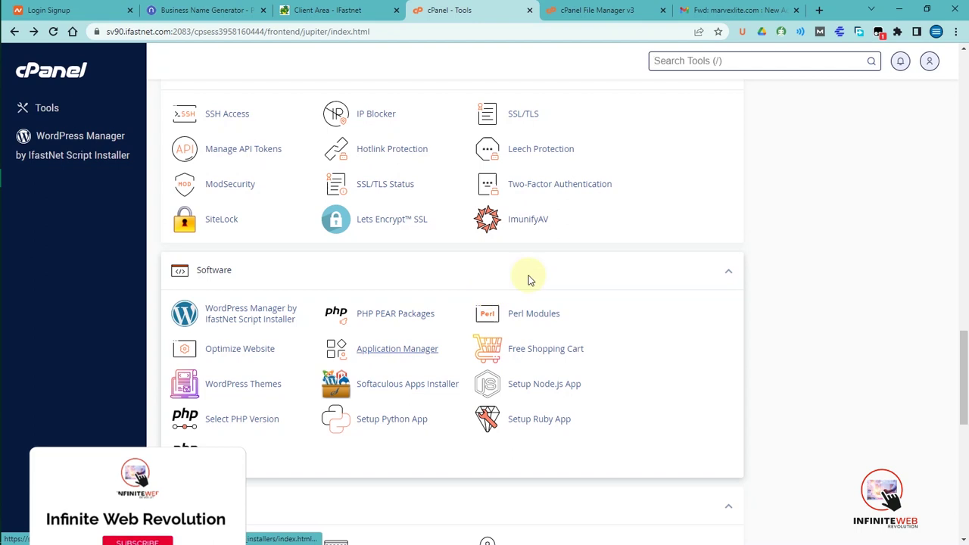
left_click_drag(966, 348, 963, 381)
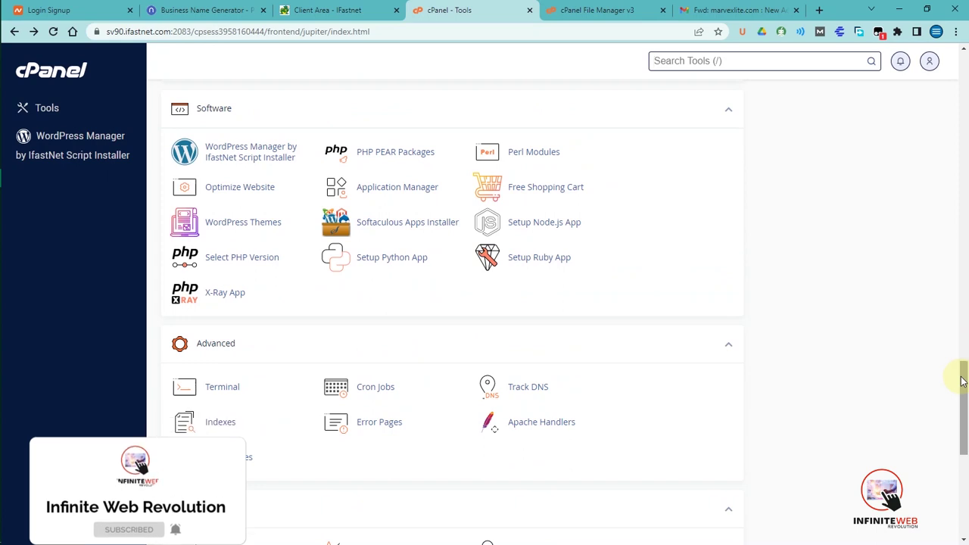
left_click_drag(964, 381, 963, 418)
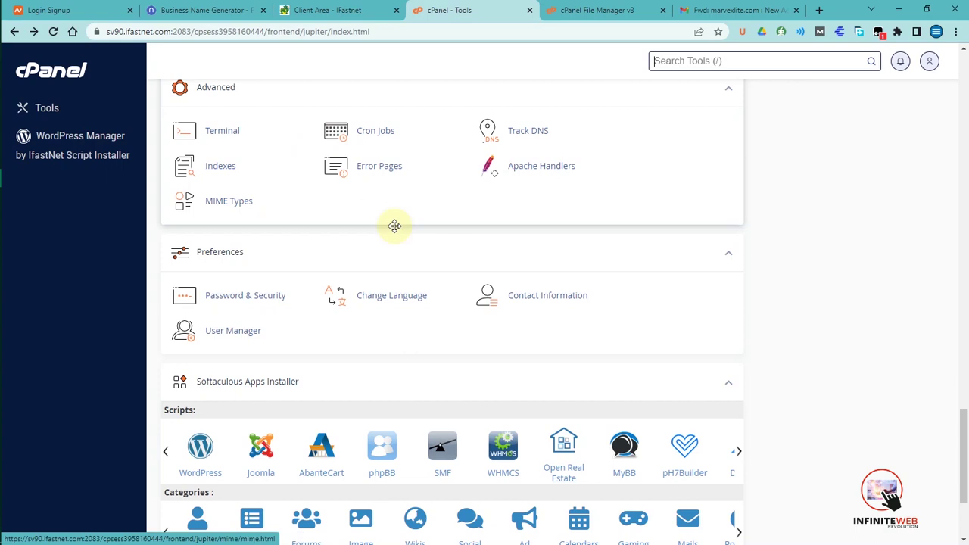
mouse_move(3, 454)
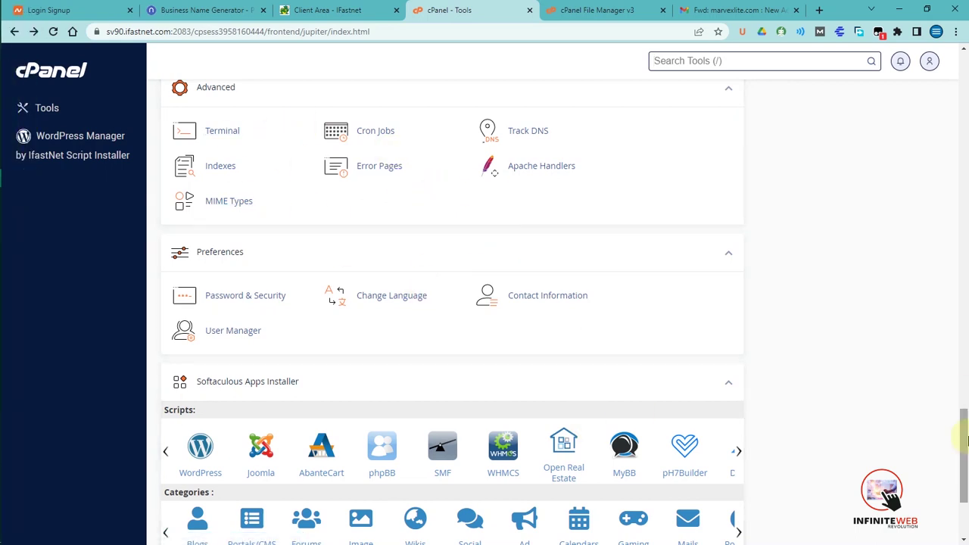
left_click_drag(966, 443, 882, 492)
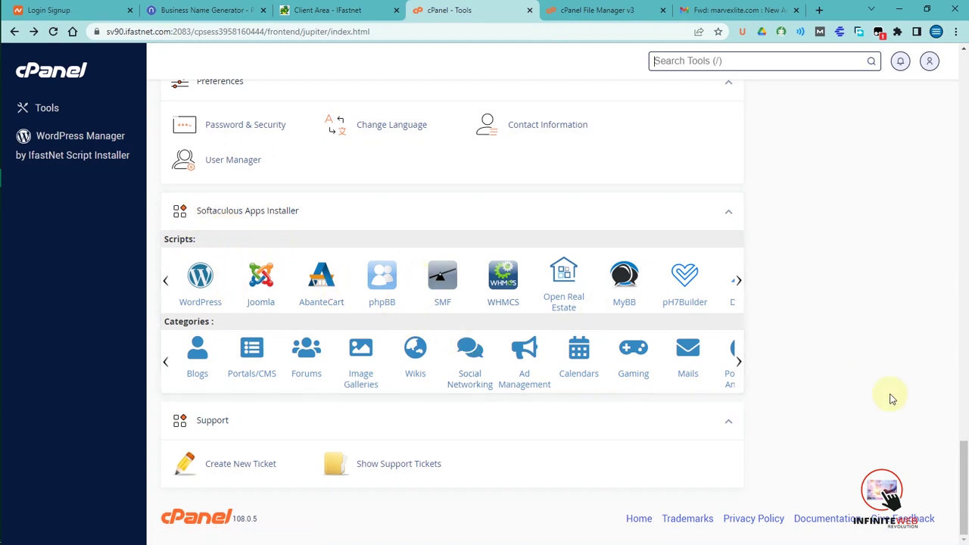
- Browse the Softaculous categories and scripts carousels, ending with the scripts list back at WordPress
left_click(739, 363)
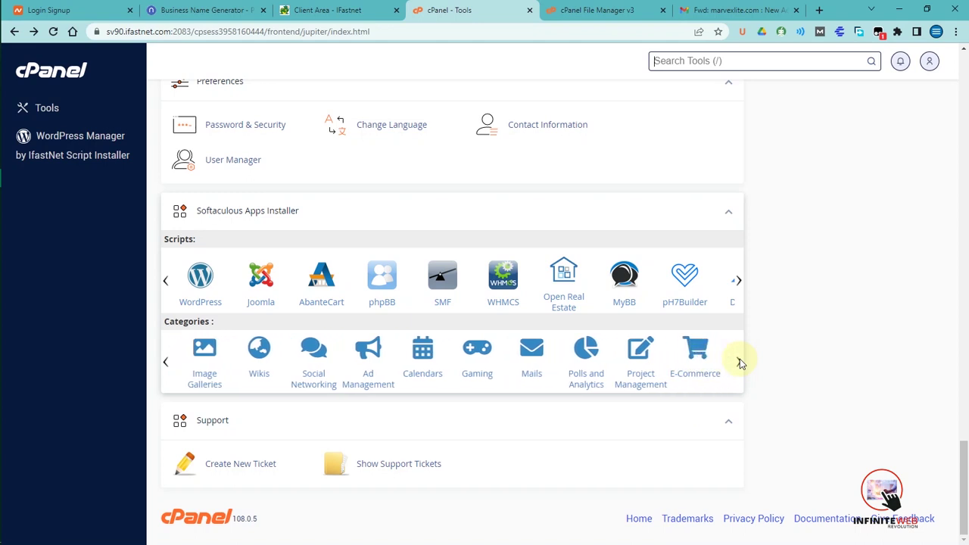
left_click(739, 282)
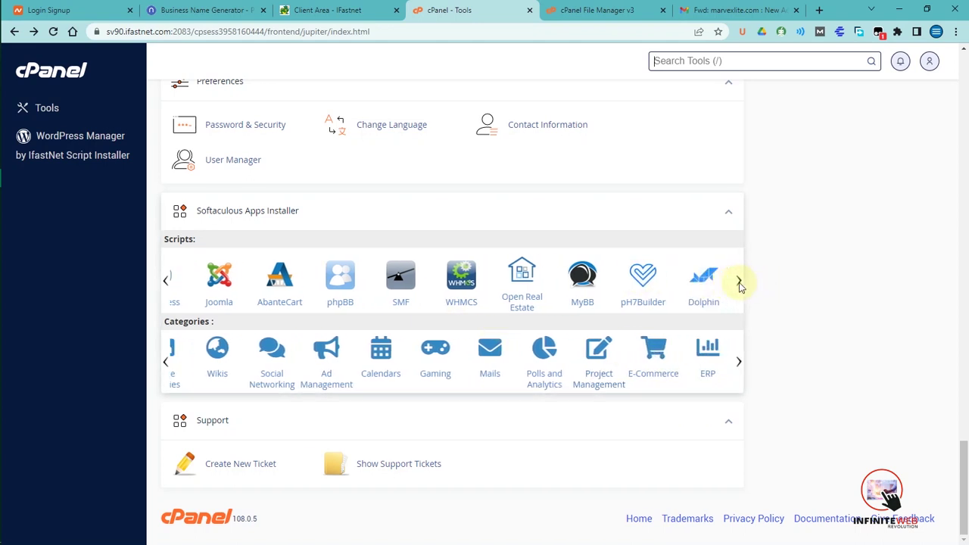
left_click(739, 282)
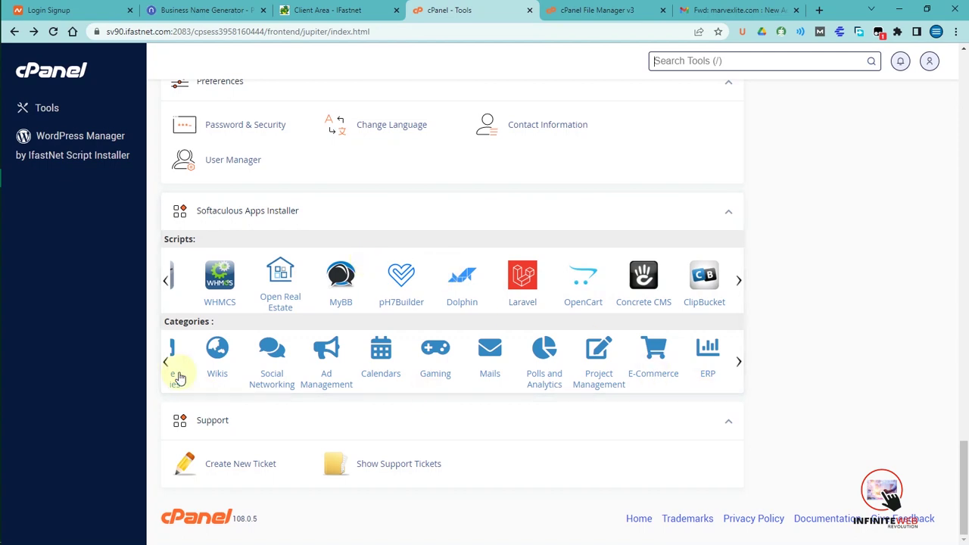
left_click(162, 351)
left_click(166, 281)
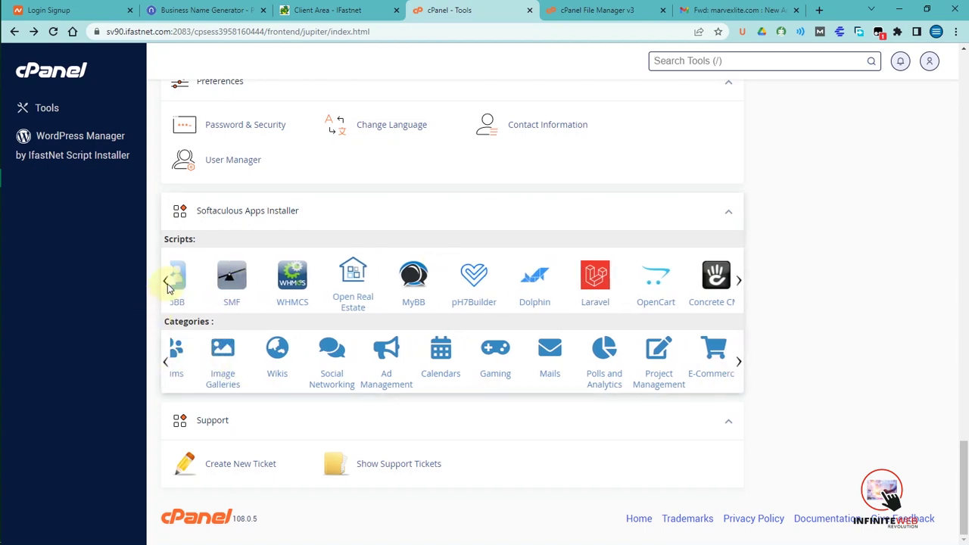
left_click(166, 282)
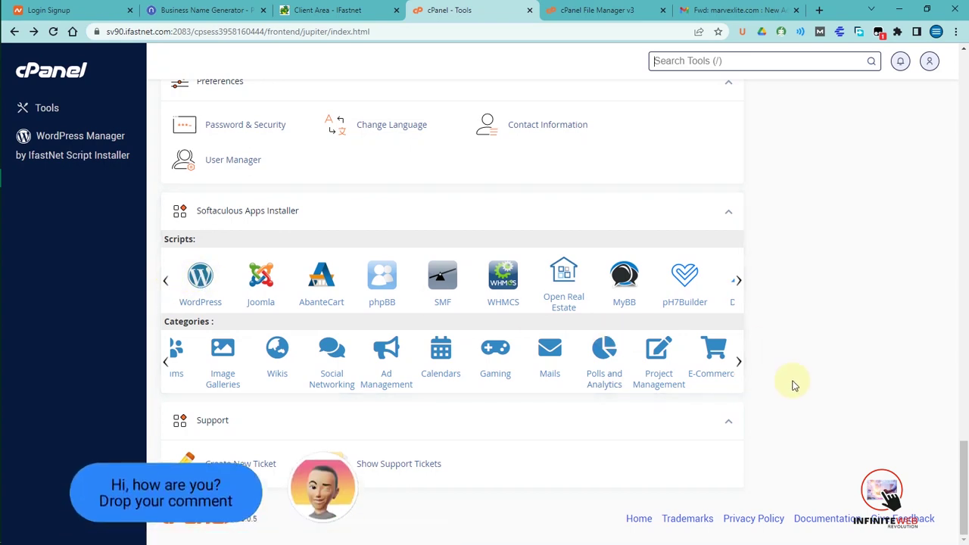
- Open the WordPress installer in Softaculous and bring up its installation form
left_click(203, 280)
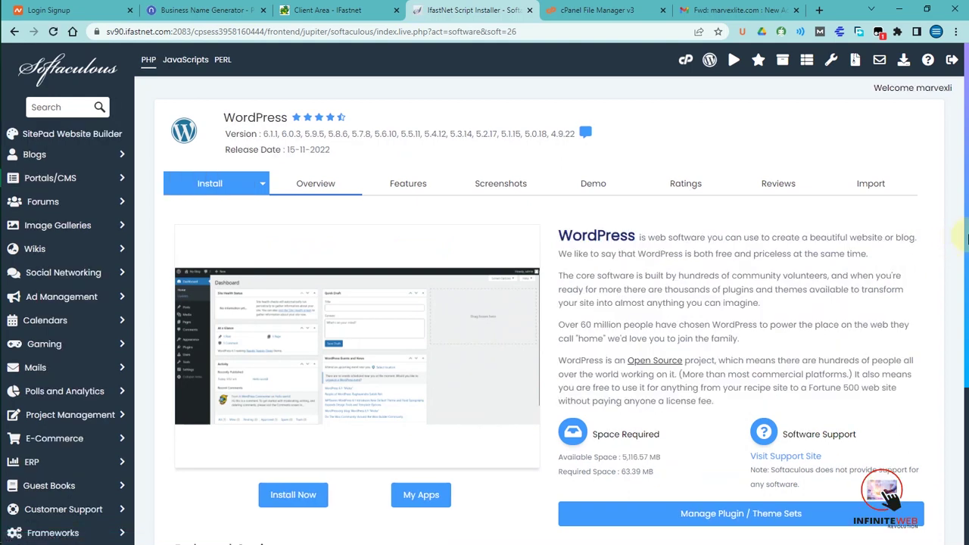
scroll(966, 235, "down", 3)
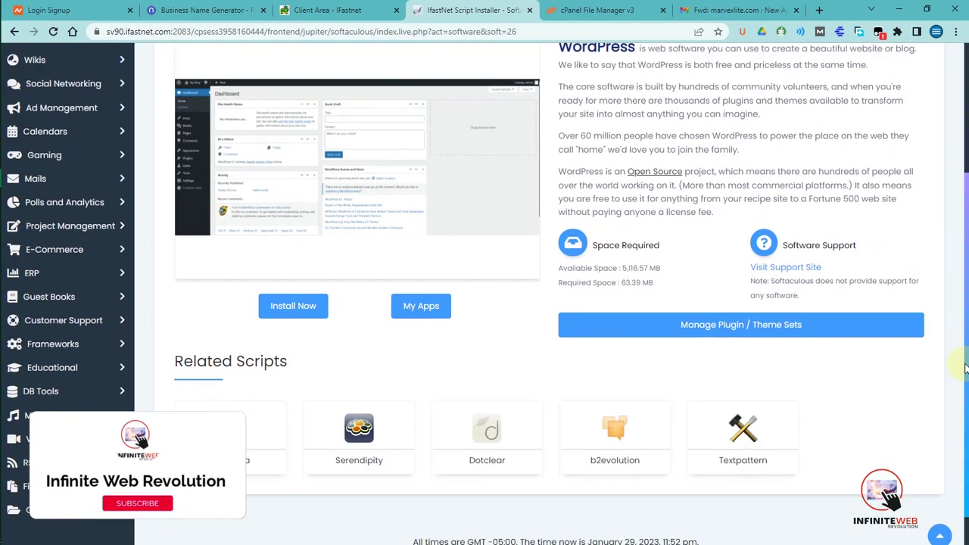
scroll(956, 439, "up", 3)
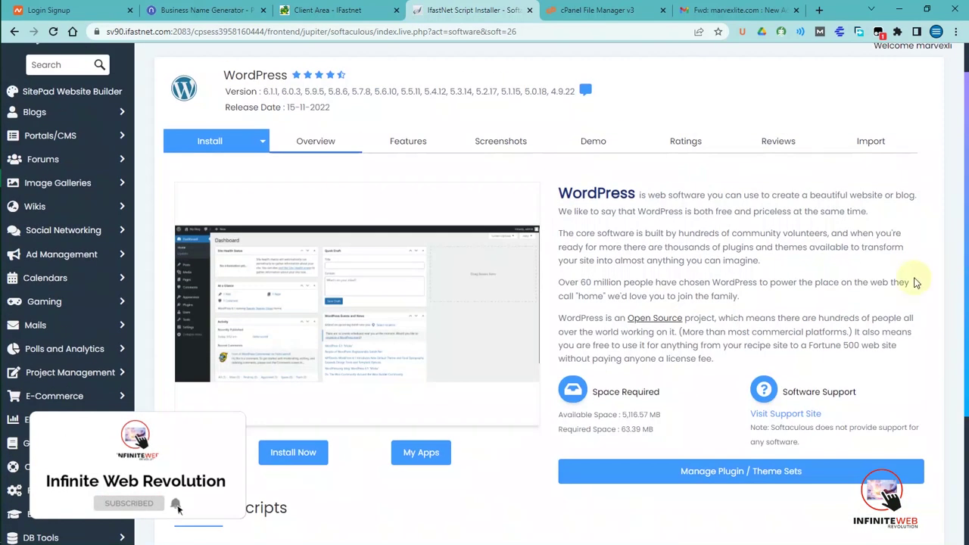
left_click(297, 453)
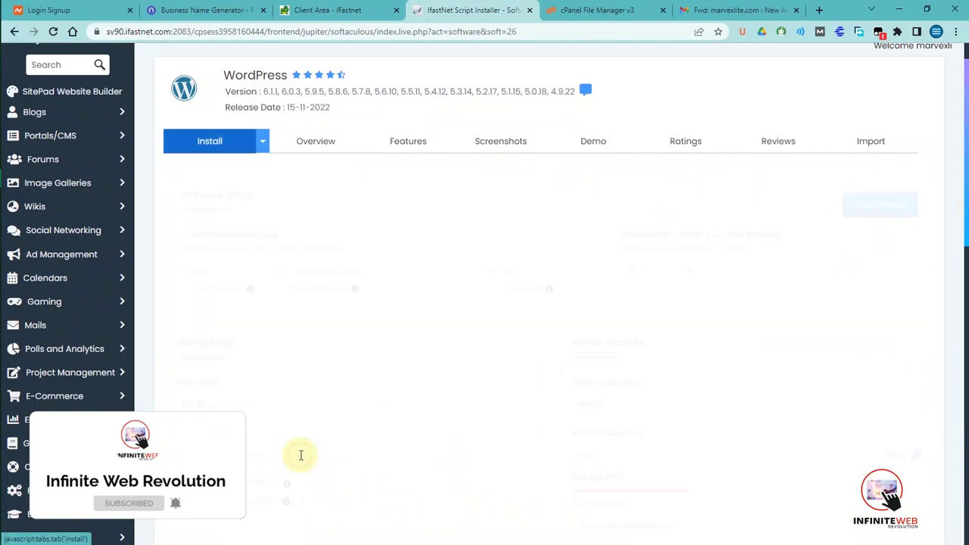
left_click(231, 271)
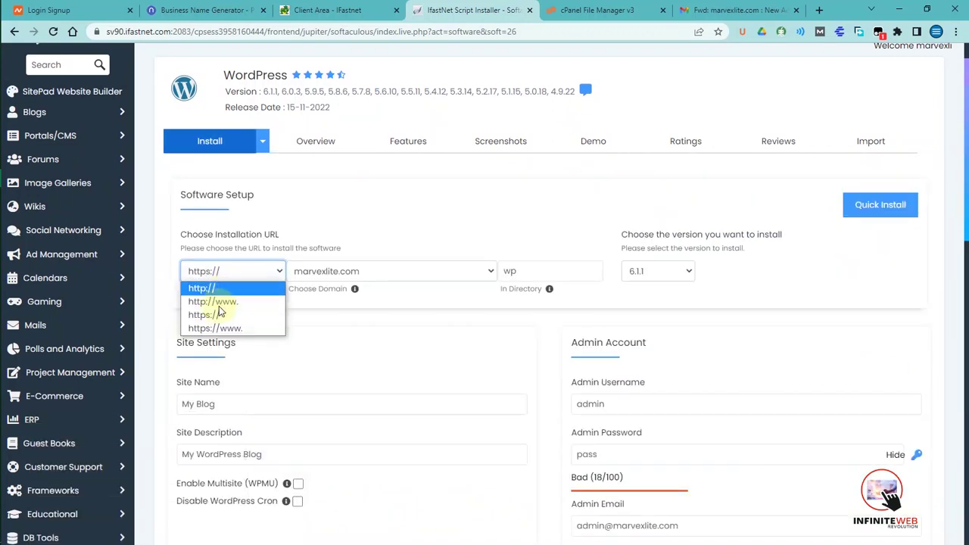
left_click(239, 317)
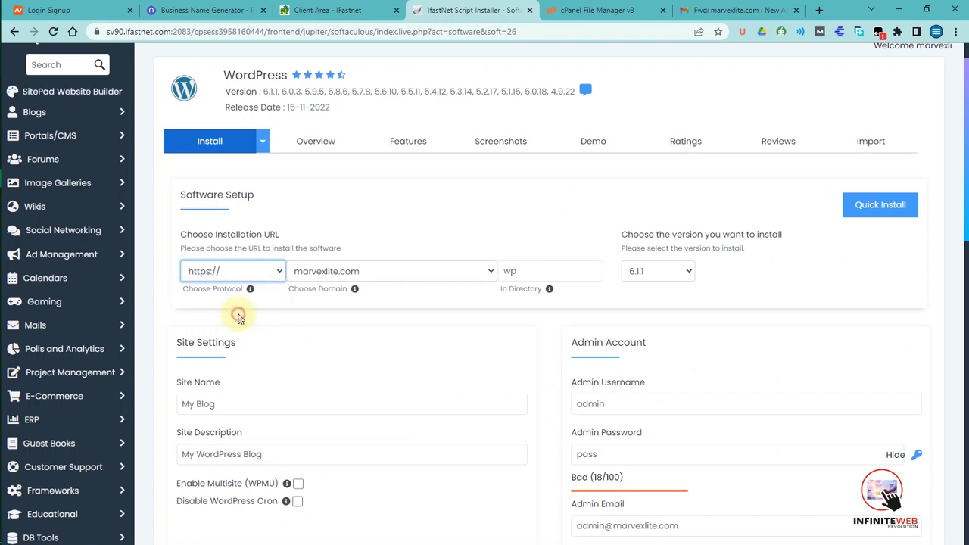
left_click(513, 264)
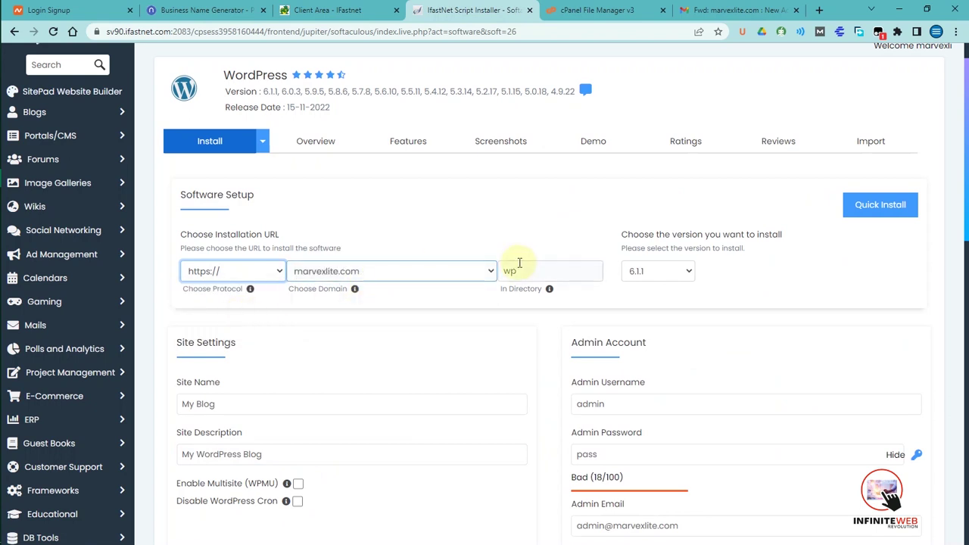
double_click(523, 271)
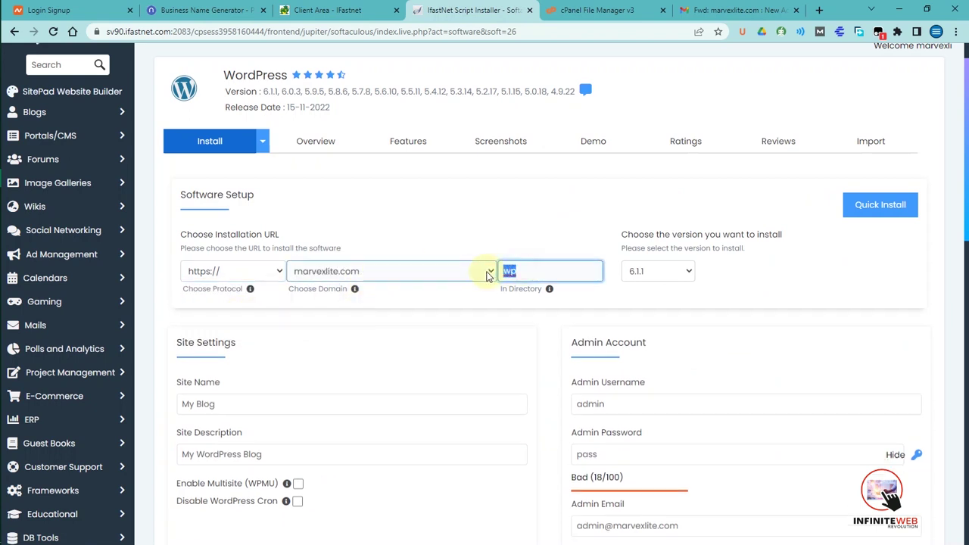
left_click(900, 251)
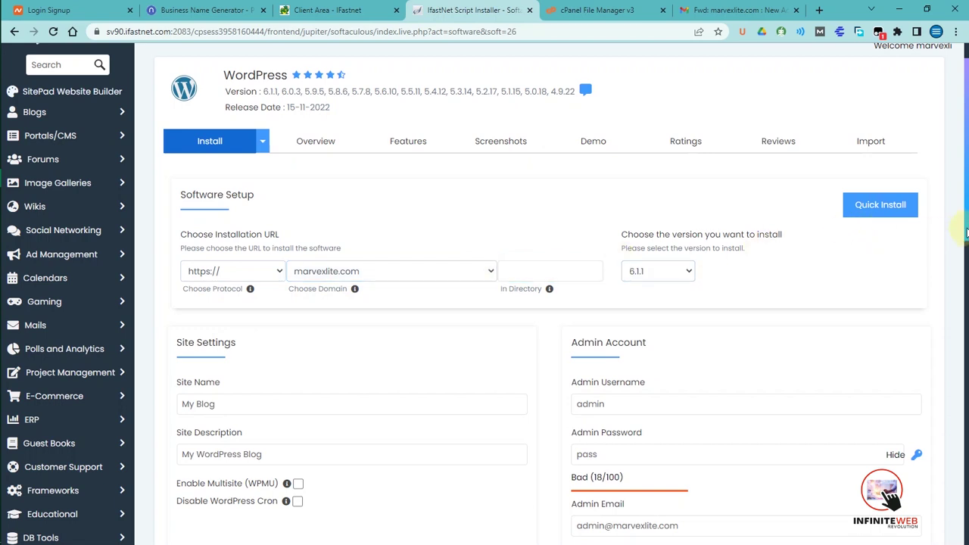
left_click_drag(967, 233, 967, 296)
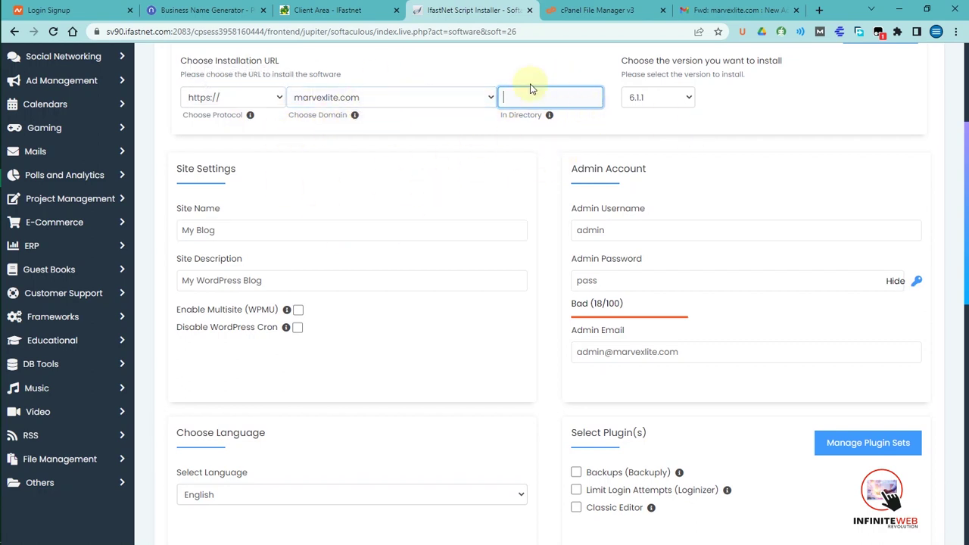
left_click_drag(226, 231, 144, 242)
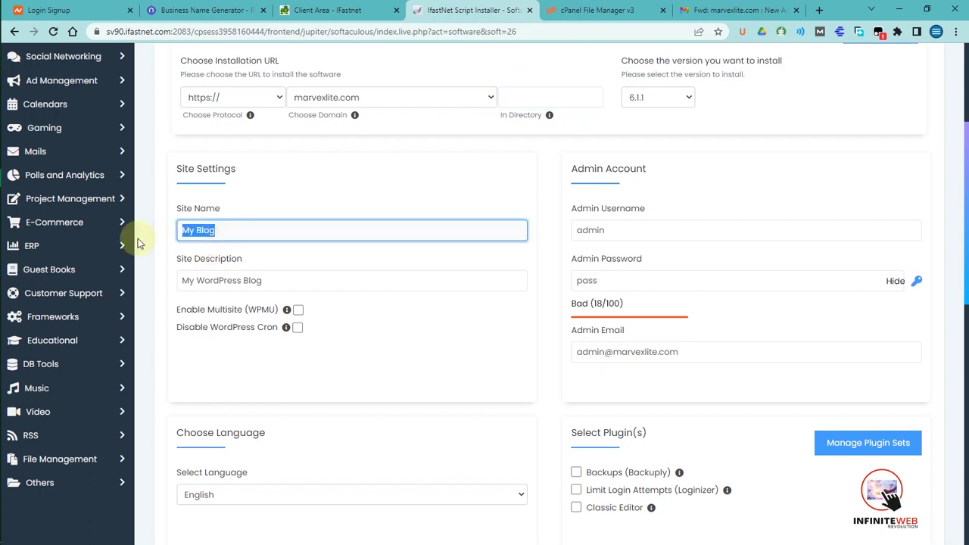
- Name the site 'Infinite Web' with the description 'Digital marketing agency'
type("Infinit")
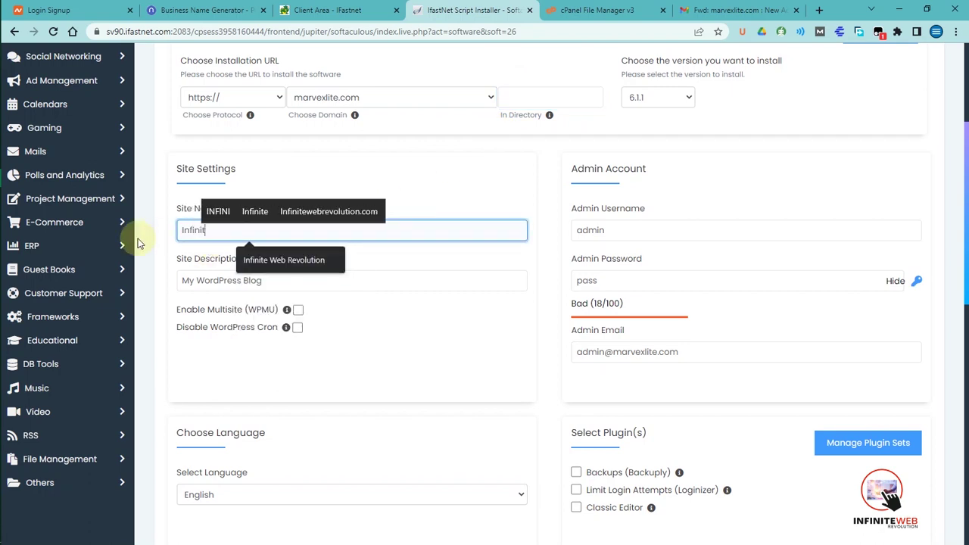
type("e W")
key("BackSpace")
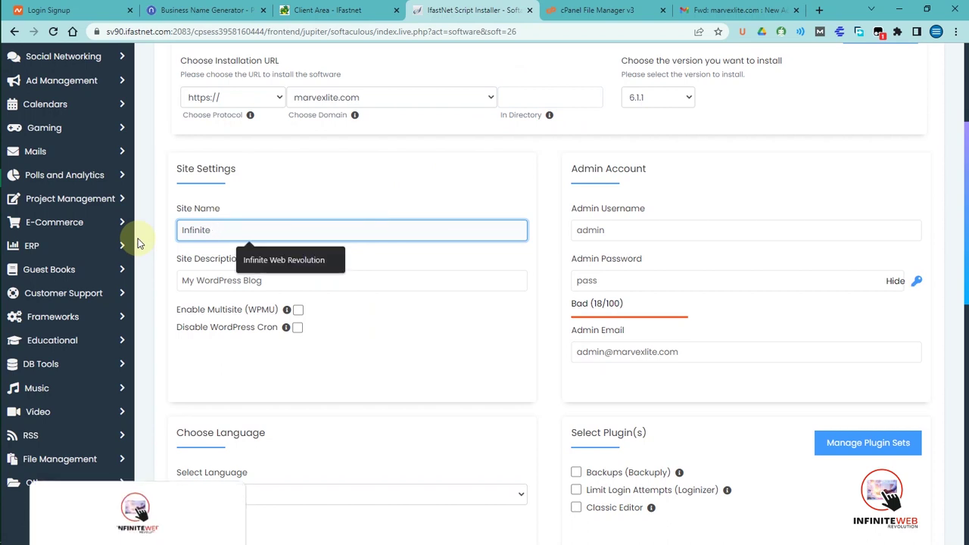
type("Web")
left_click(248, 281)
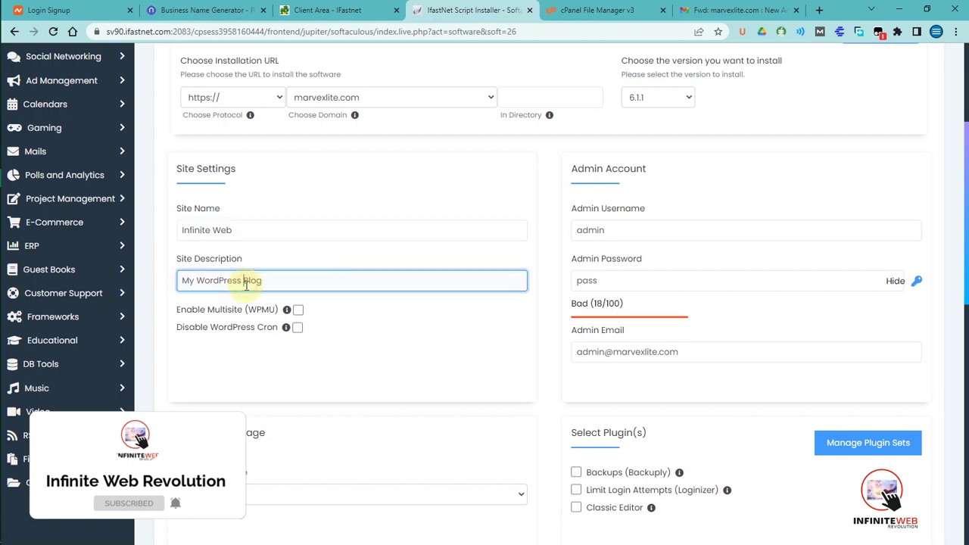
key("ctrl+a")
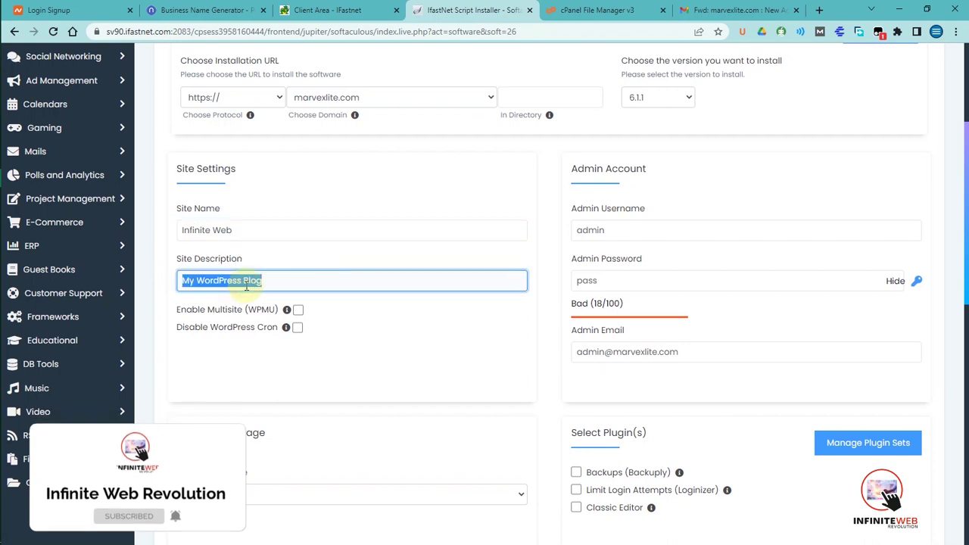
type("D")
key("BackSpace")
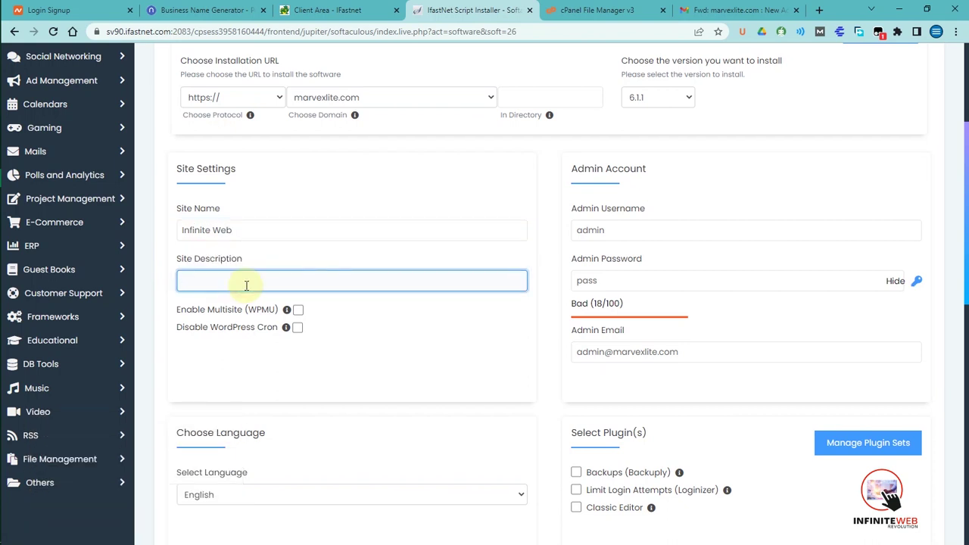
type("Digital")
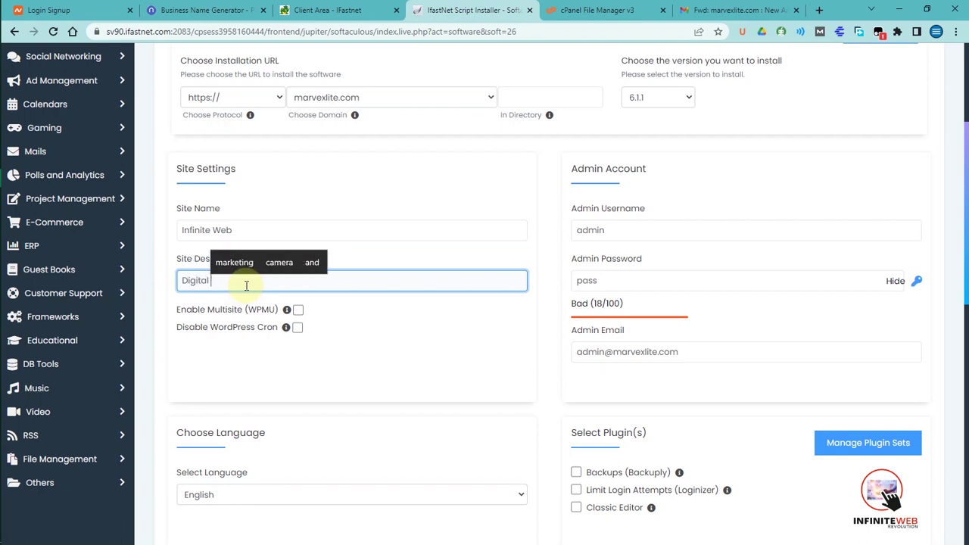
type(" market")
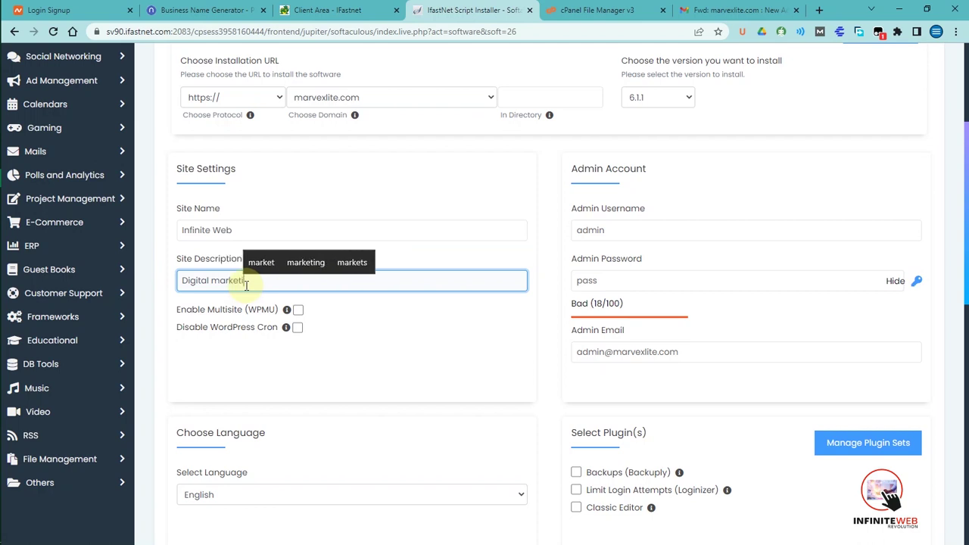
type("ing agen")
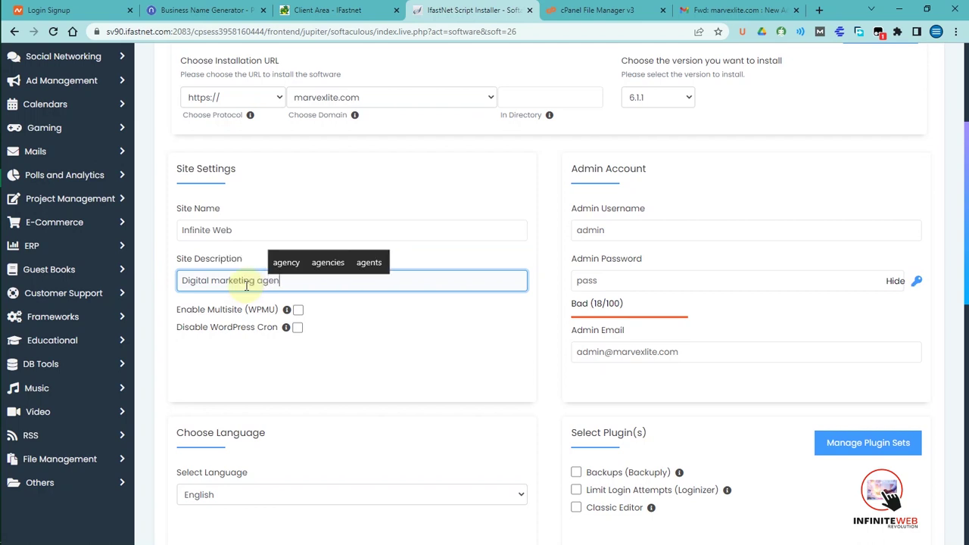
type("cy")
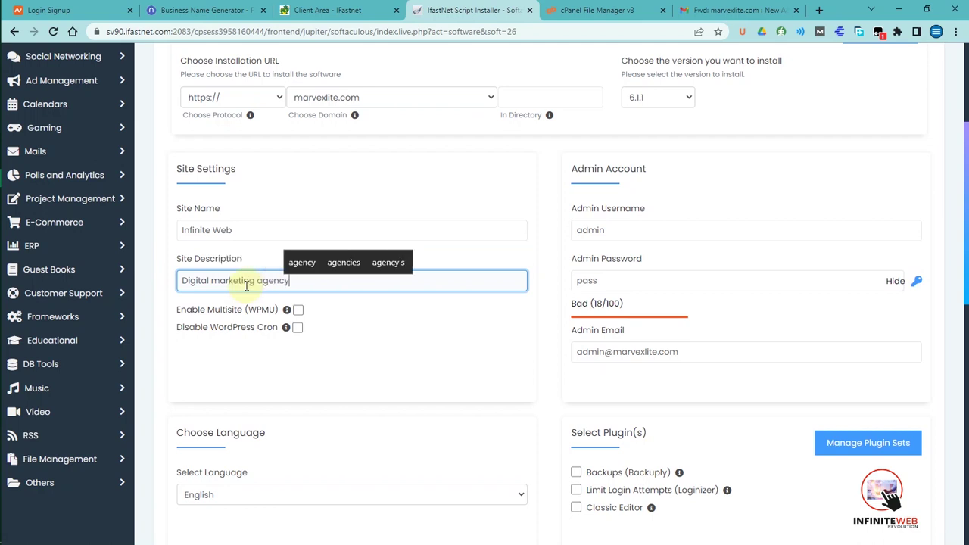
- Review the admin username and password, and set the admin e-mail to the saved address
left_click(620, 231)
left_click(633, 276)
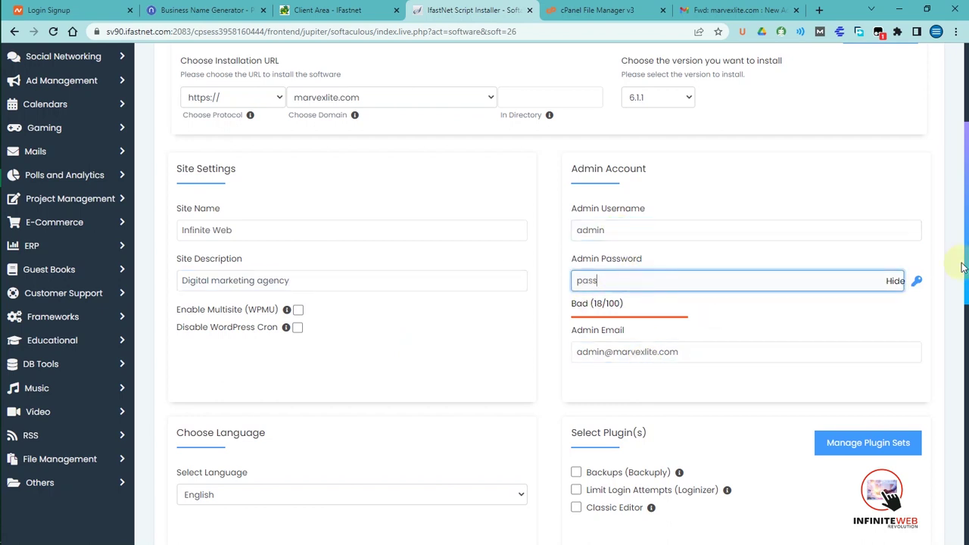
scroll(966, 265, "down", 8)
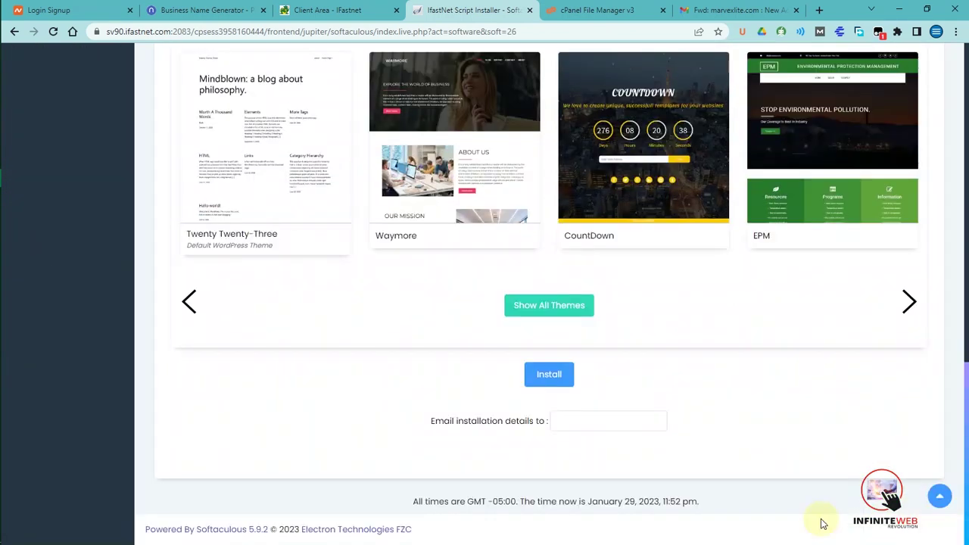
left_click_drag(967, 353, 966, 350)
scroll(966, 350, "up", 6)
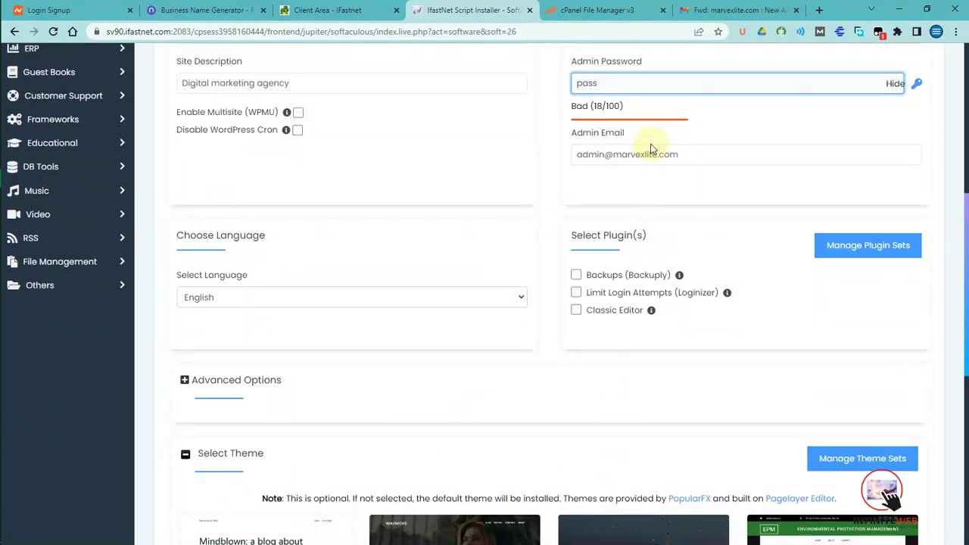
left_click_drag(691, 154, 552, 162)
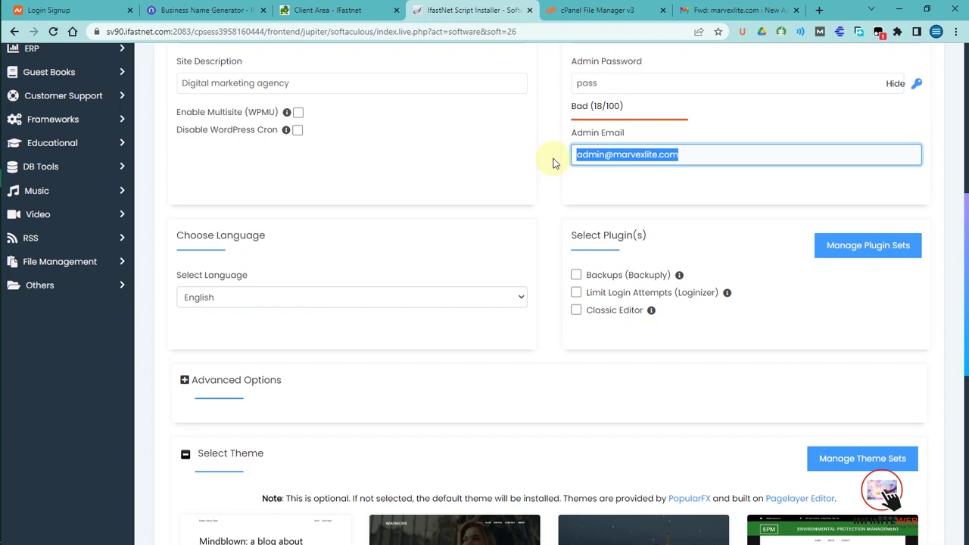
type("ne")
left_click(682, 189)
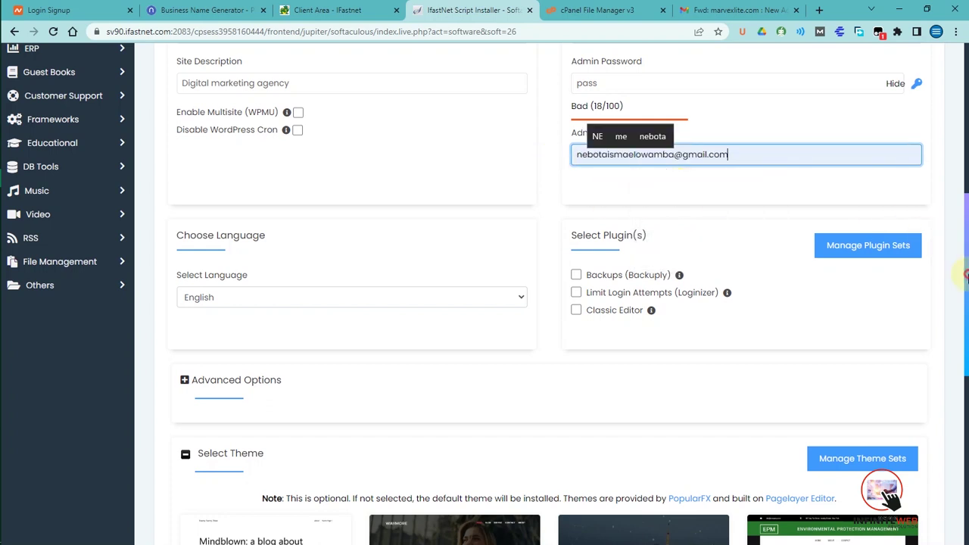
scroll(539, 375, "down", 5)
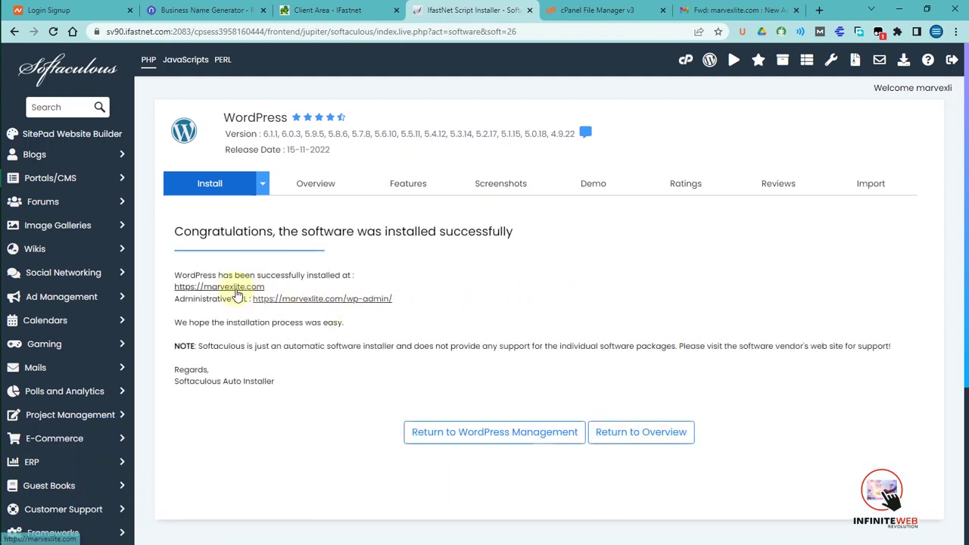
right_click(237, 294)
left_click(275, 304)
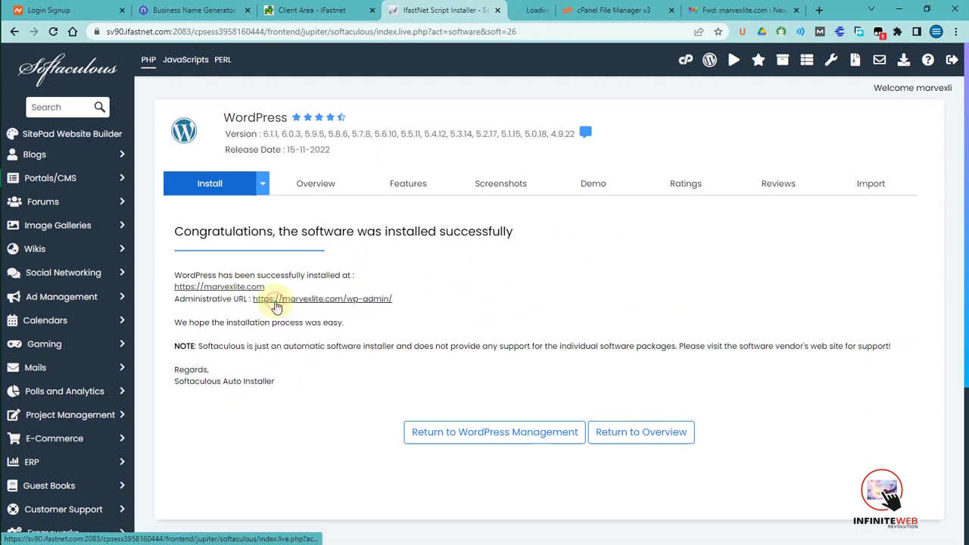
left_click(515, 9)
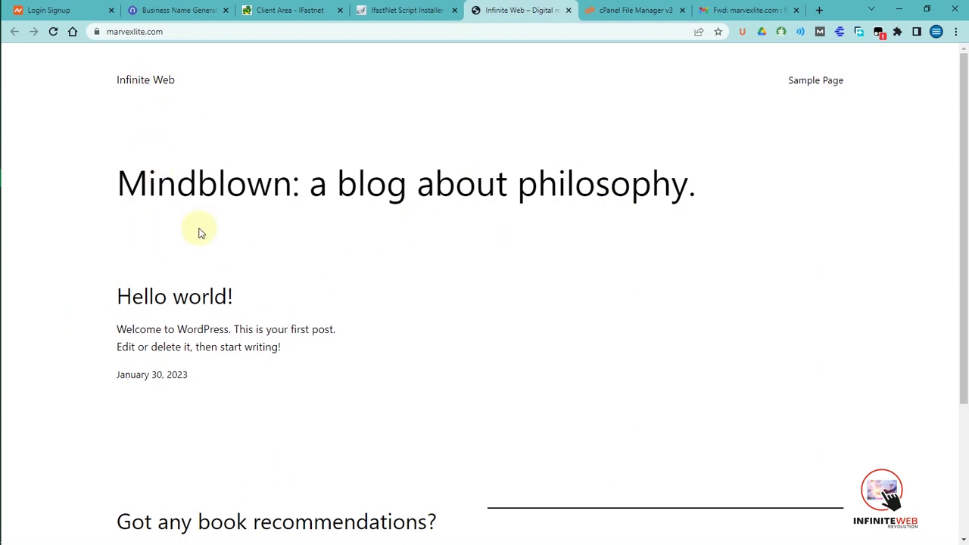
left_click_drag(960, 205, 964, 97)
scroll(945, 340, "down", 1)
scroll(942, 394, "down", 2)
left_click_drag(965, 260, 967, 117)
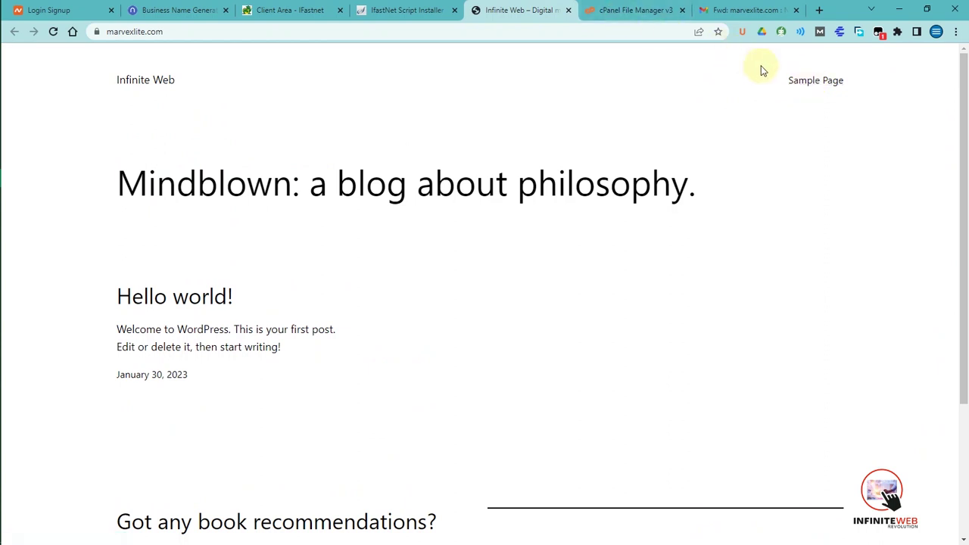
left_click(570, 11)
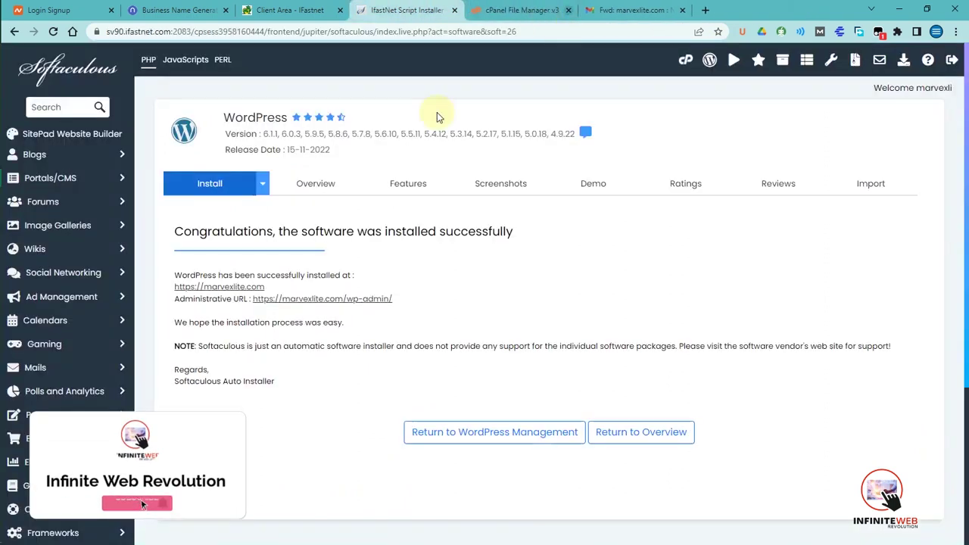
- Open the WordPress admin from the Administrative URL and go to Appearance > Themes
left_click(310, 300)
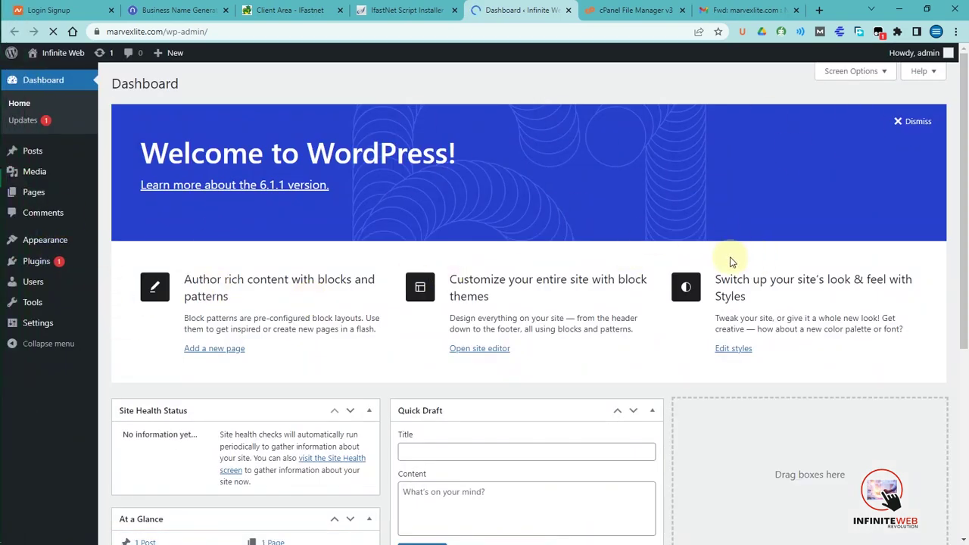
mouse_move(2, 374)
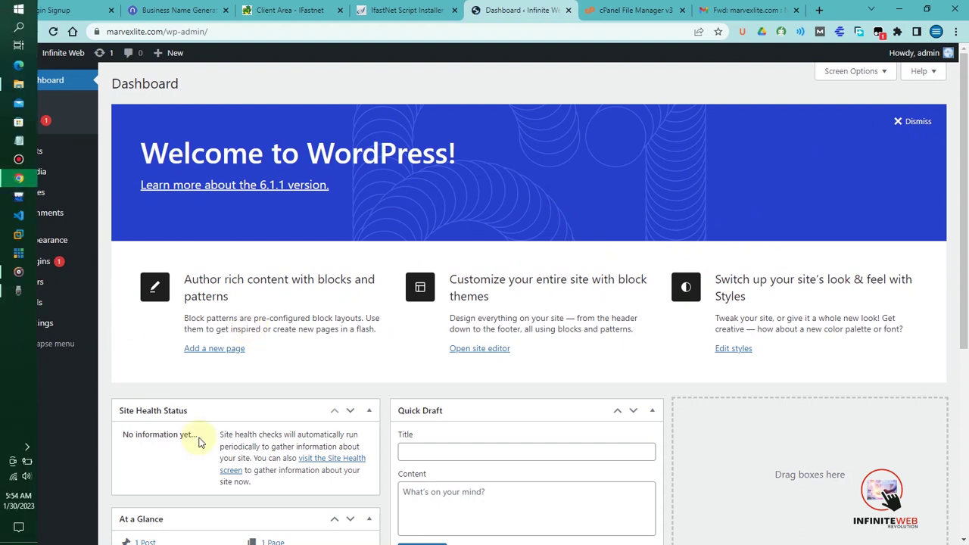
left_click_drag(967, 318, 947, 281)
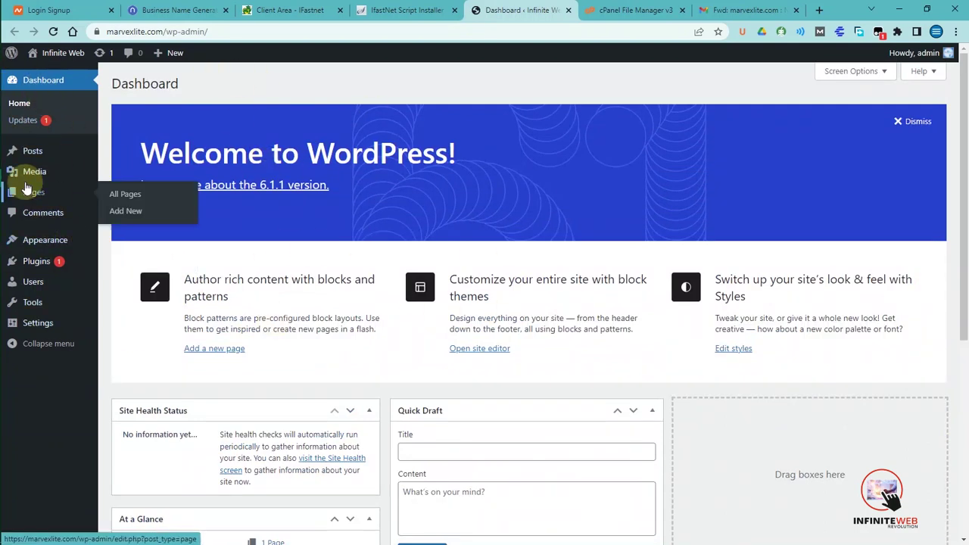
mouse_move(53, 240)
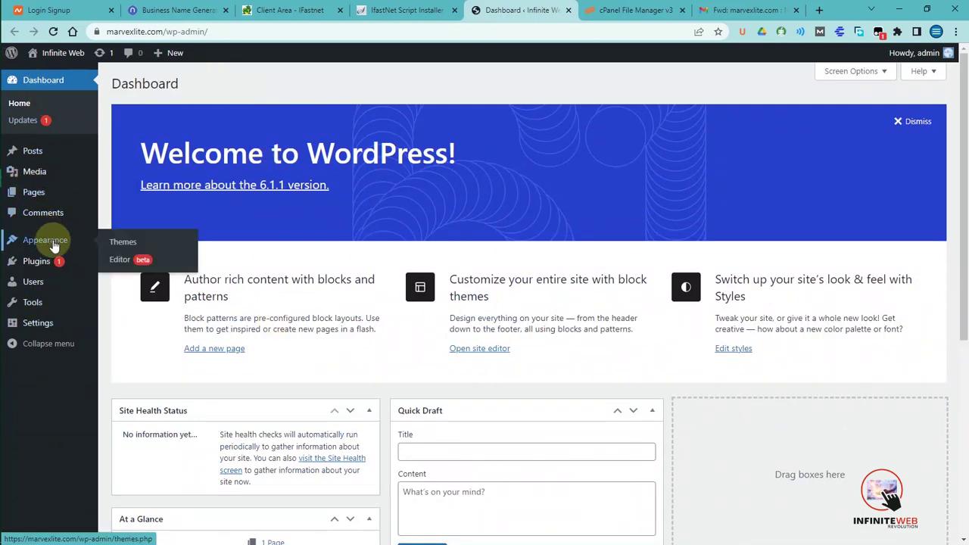
left_click(140, 242)
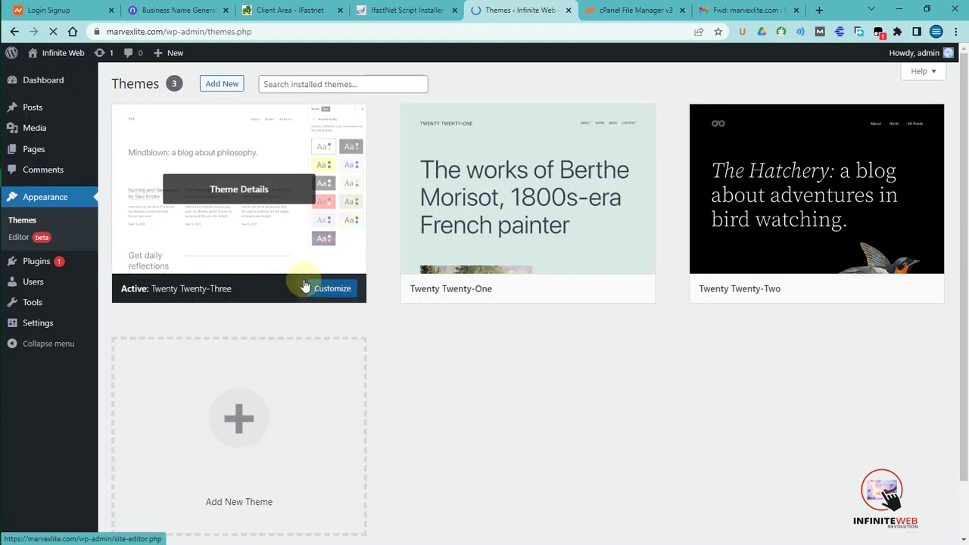
mouse_move(43, 147)
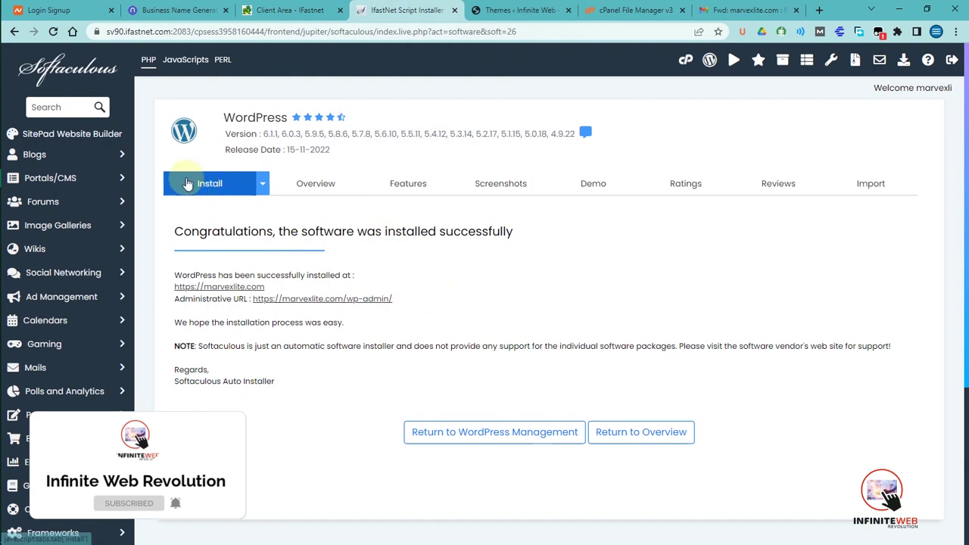
left_click(14, 32)
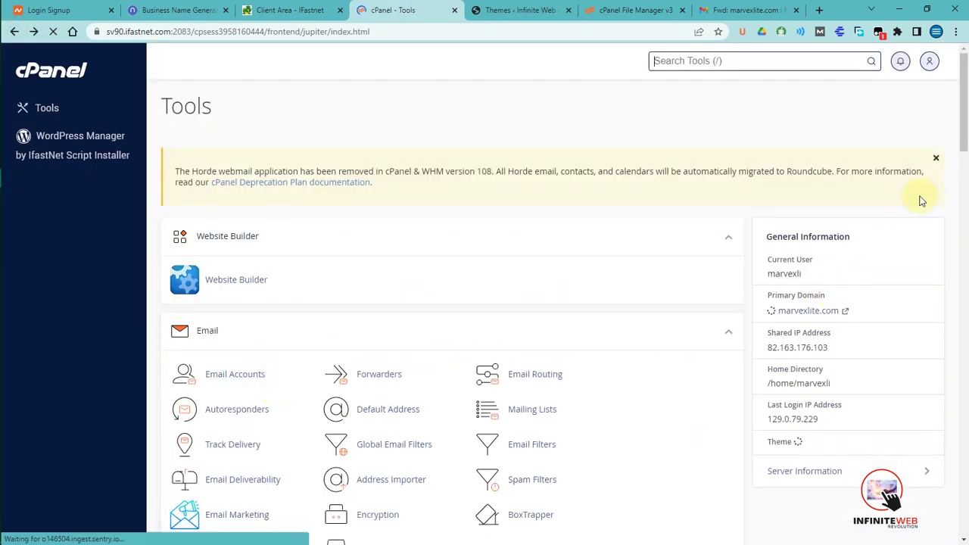
left_click_drag(959, 151, 959, 217)
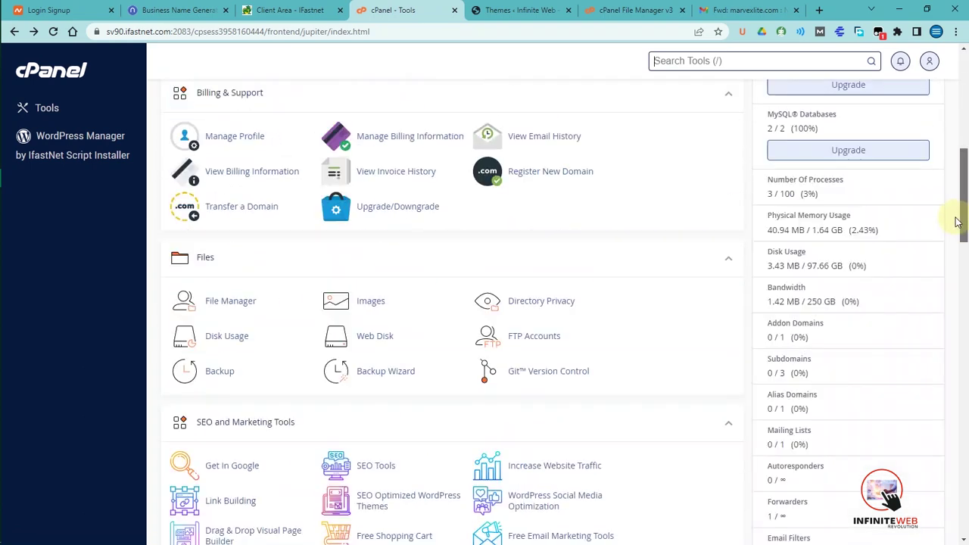
left_click(232, 299)
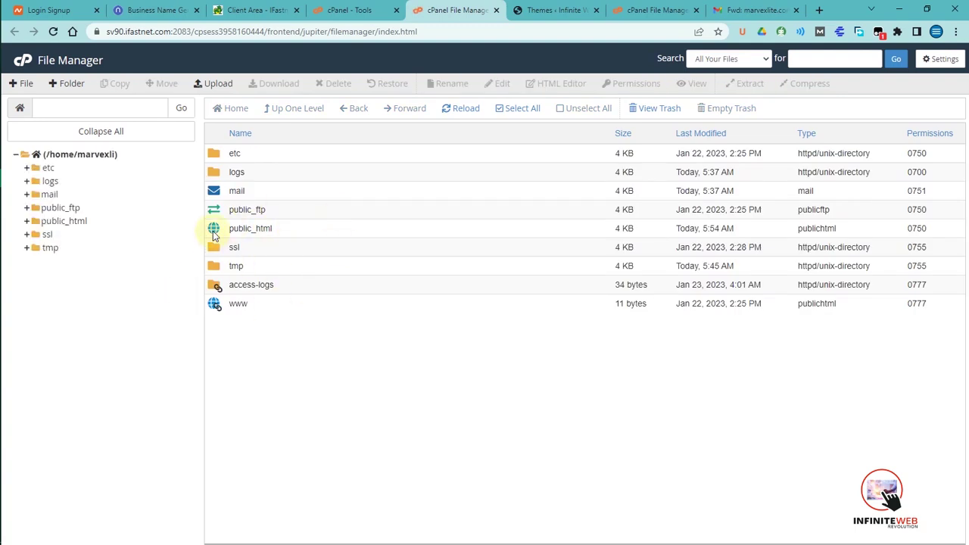
double_click(213, 232)
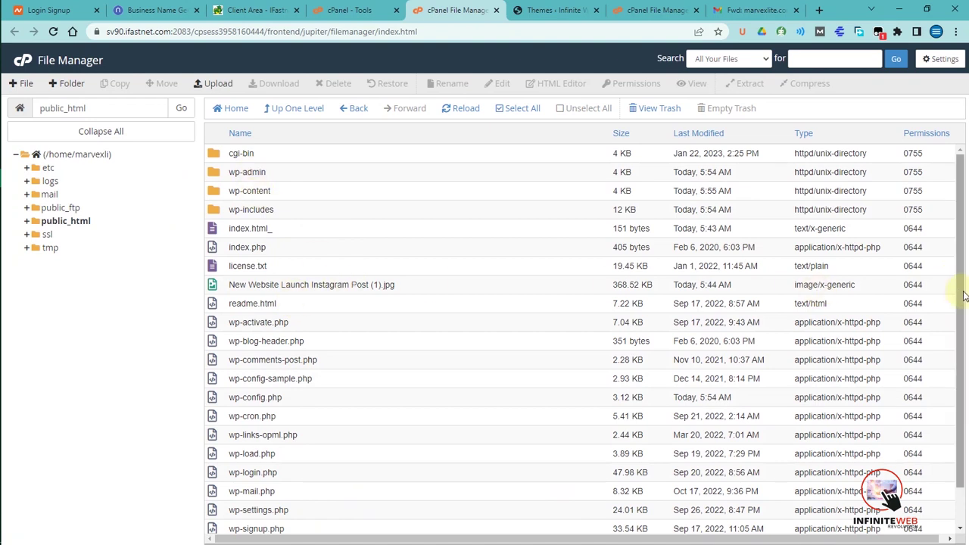
left_click_drag(963, 293, 951, 382)
scroll(950, 382, "up", 2)
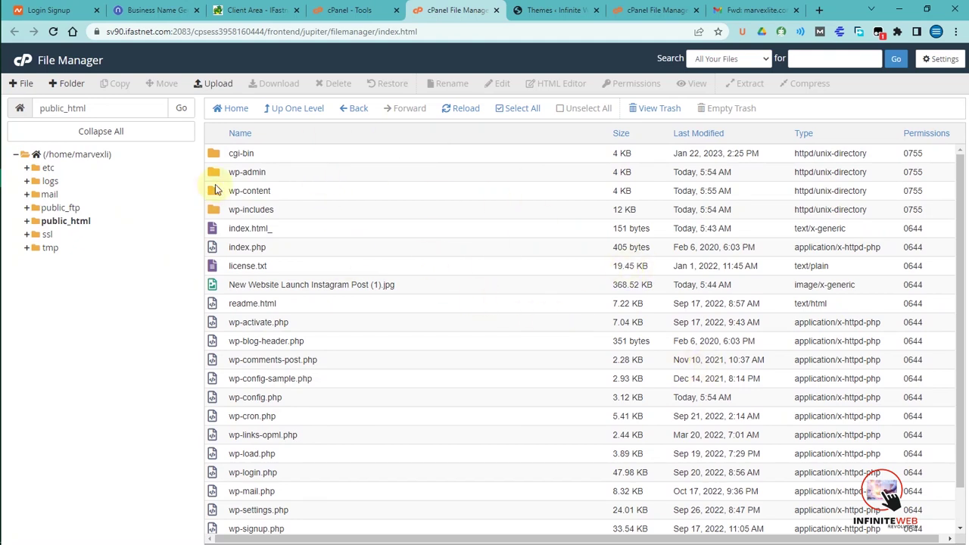
left_click(258, 172)
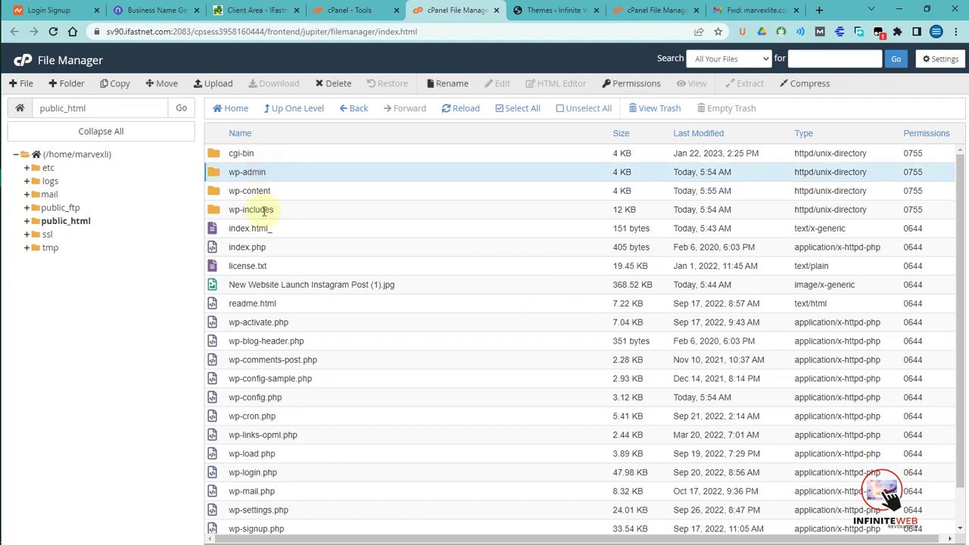
left_click(298, 286)
left_click(253, 303)
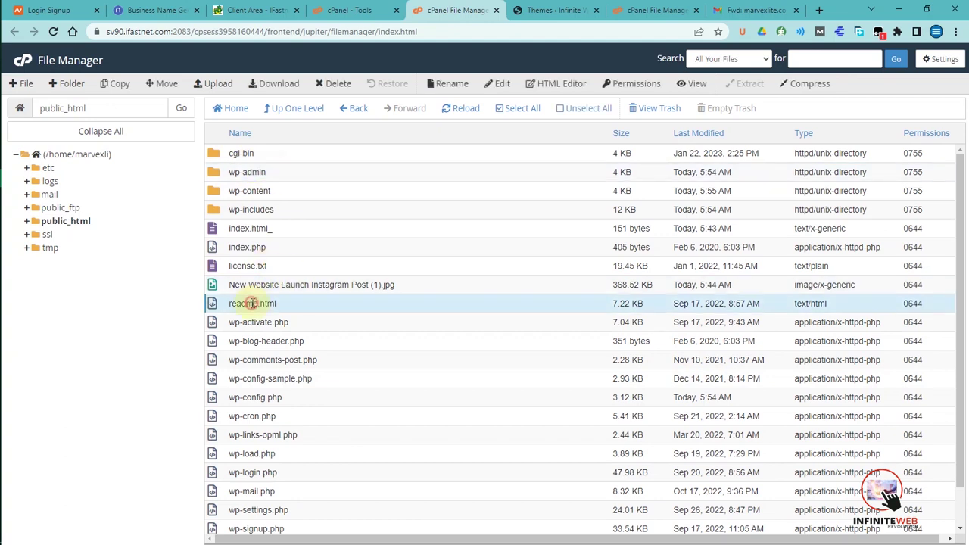
left_click(250, 231)
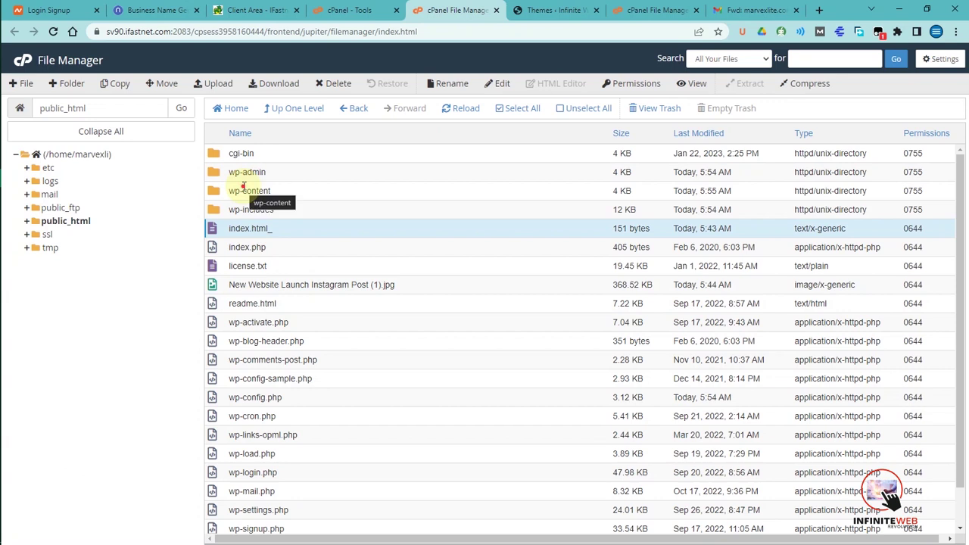
left_click(243, 189)
left_click(242, 173)
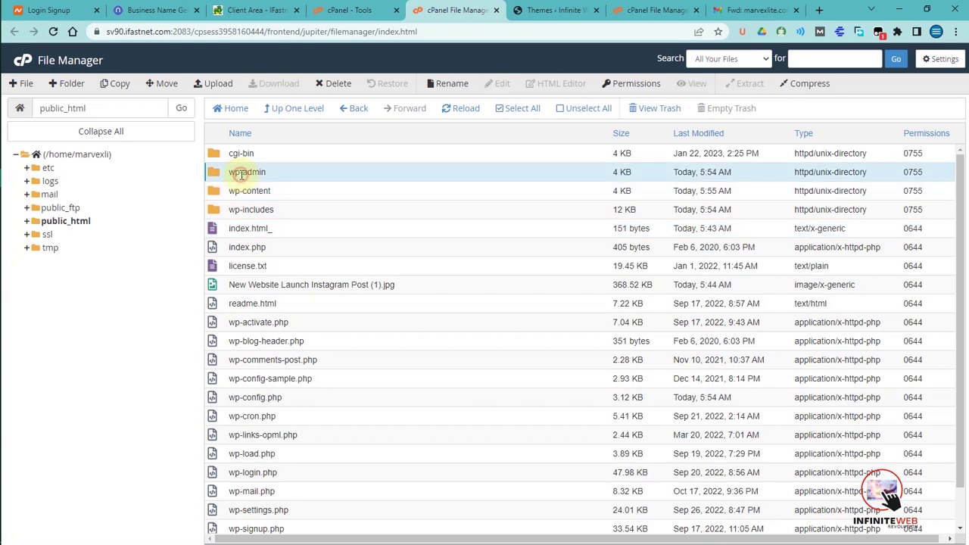
left_click(236, 155)
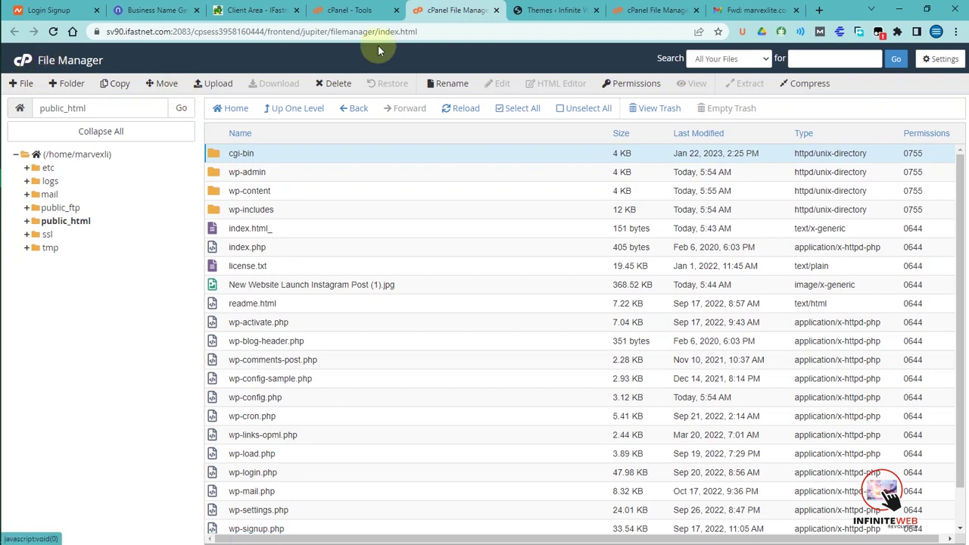
left_click(496, 10)
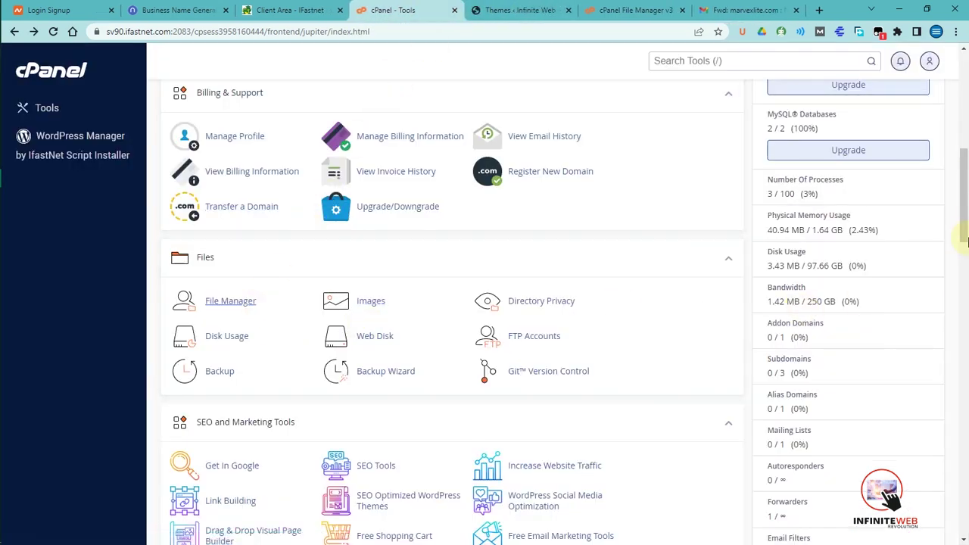
left_click_drag(965, 234, 965, 191)
left_click_drag(967, 159, 922, 318)
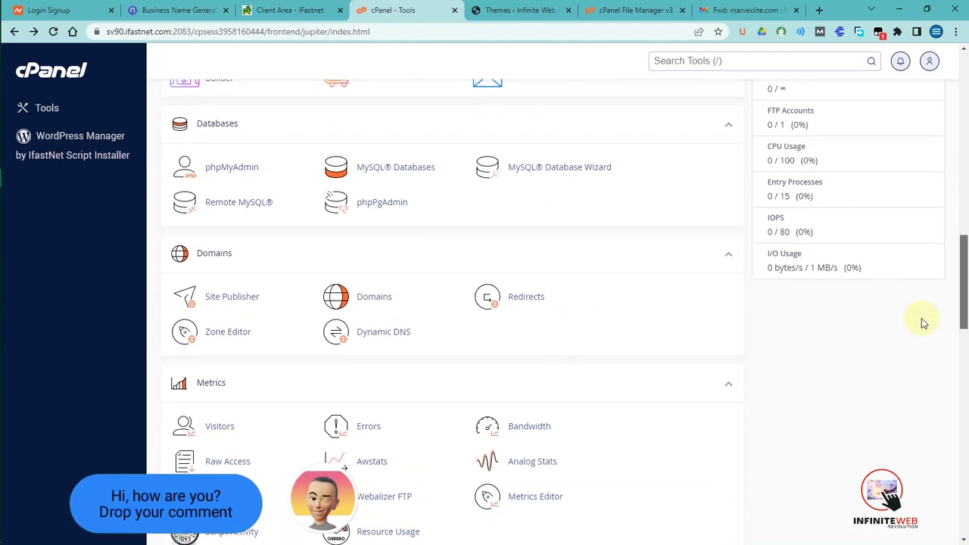
left_click(240, 160)
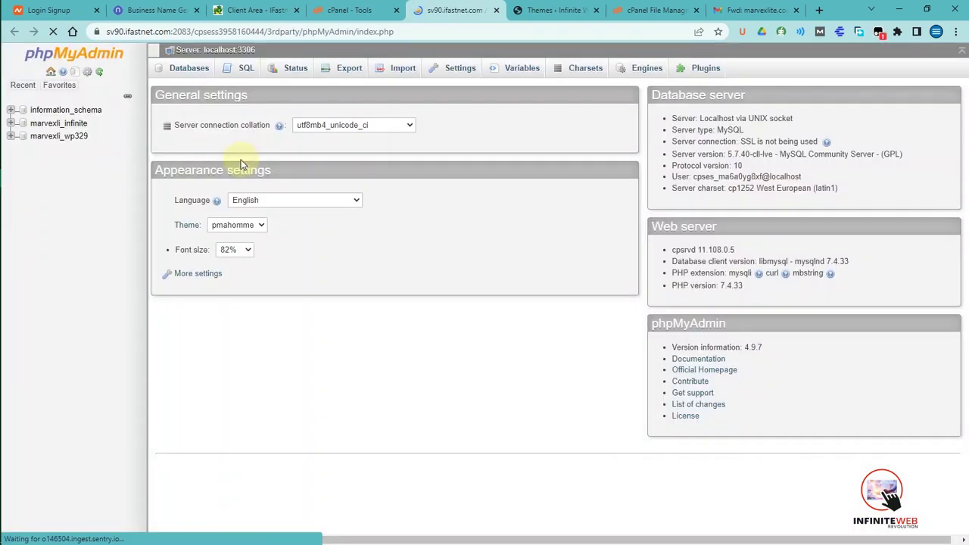
left_click(73, 127)
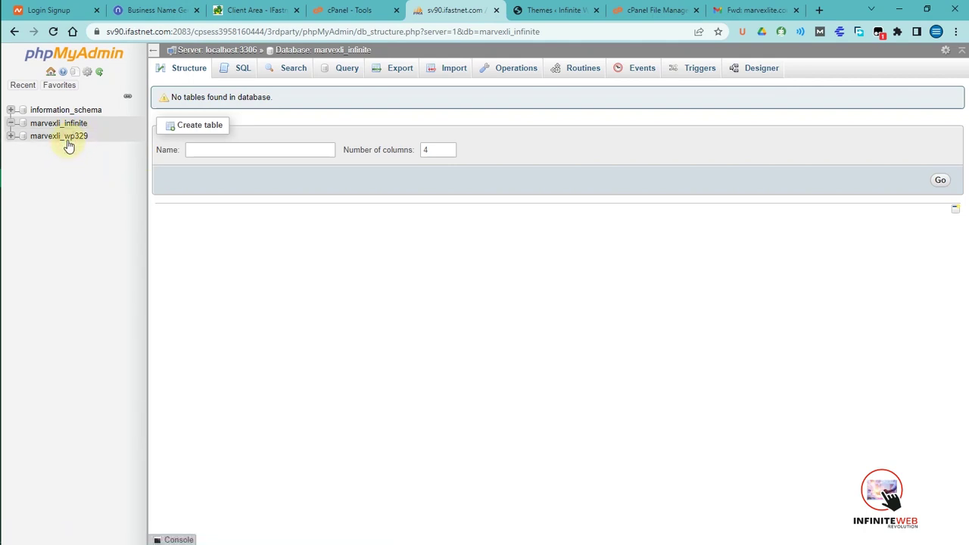
left_click(65, 137)
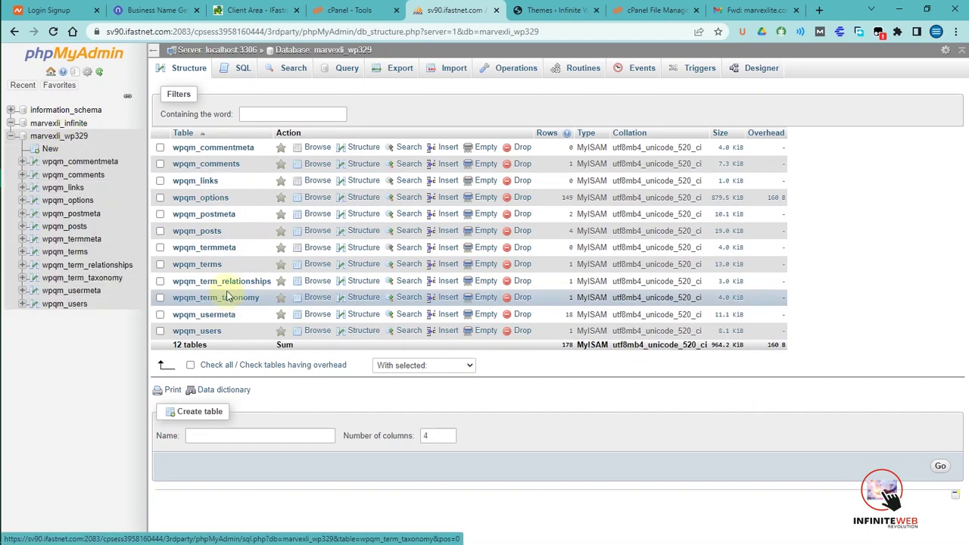
left_click(56, 125)
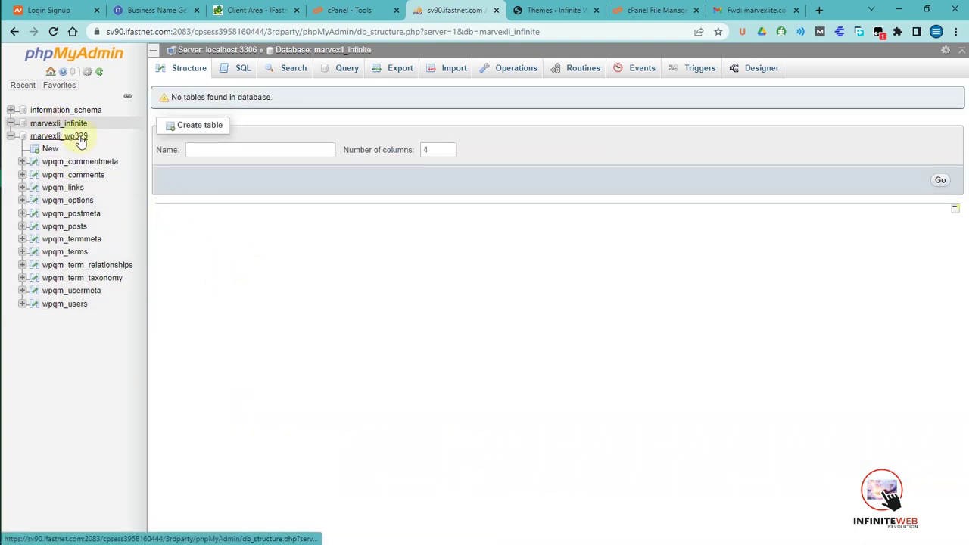
left_click(76, 135)
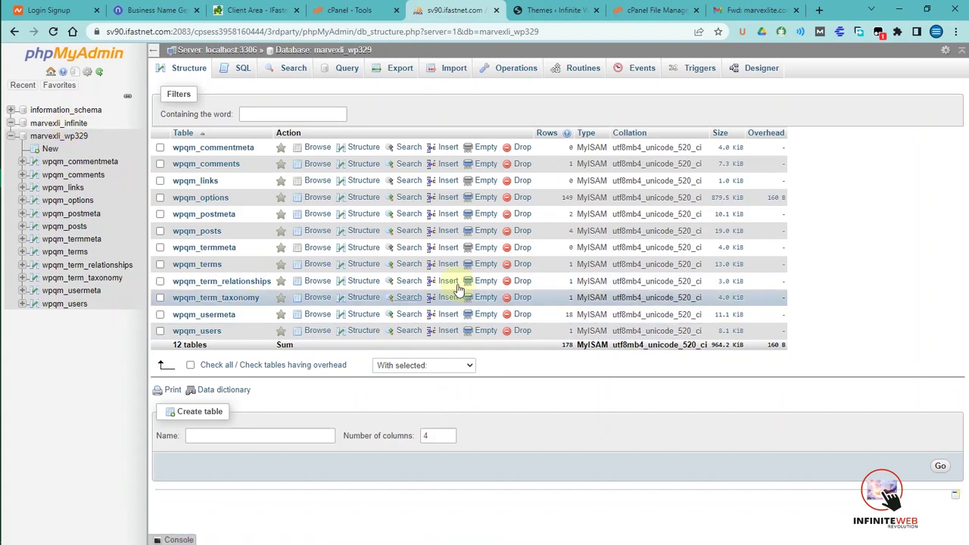
left_click(66, 306)
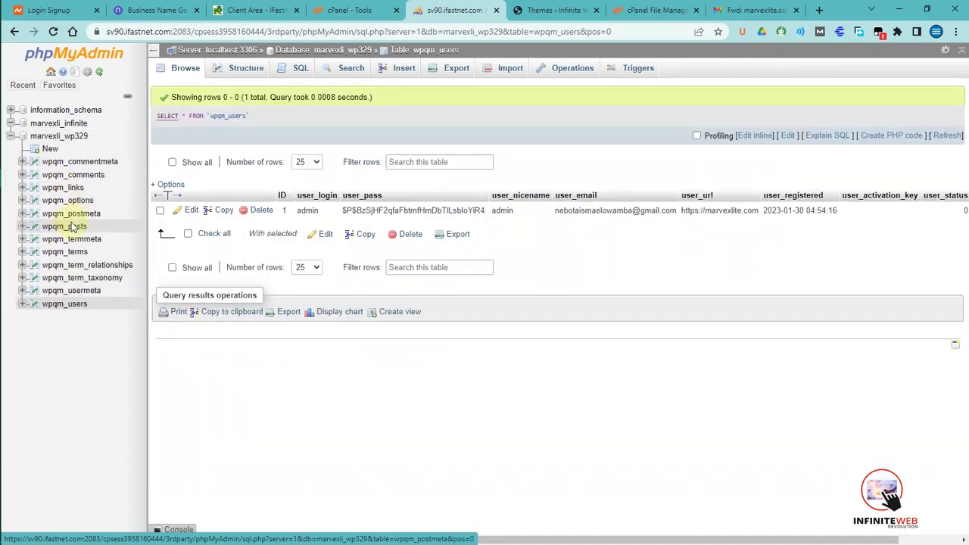
left_click(74, 226)
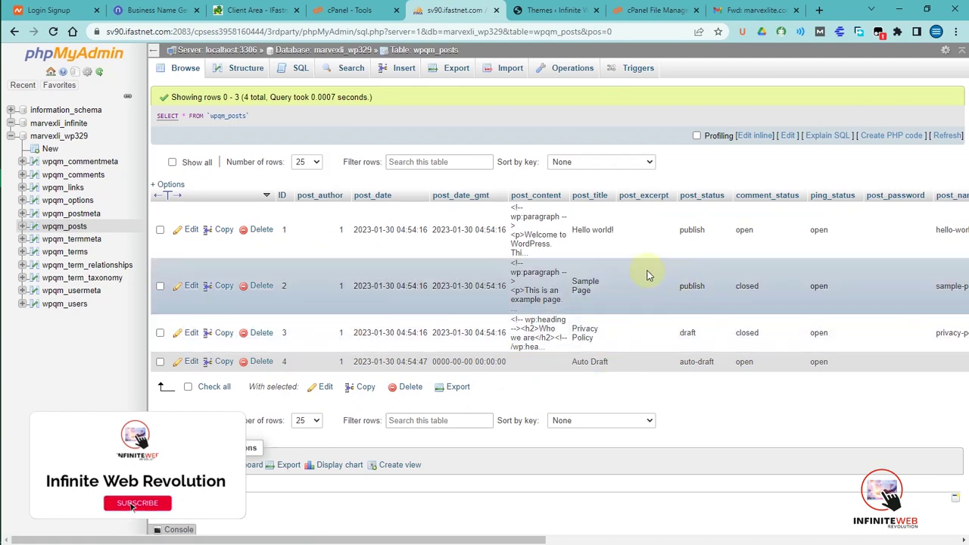
left_click(496, 10)
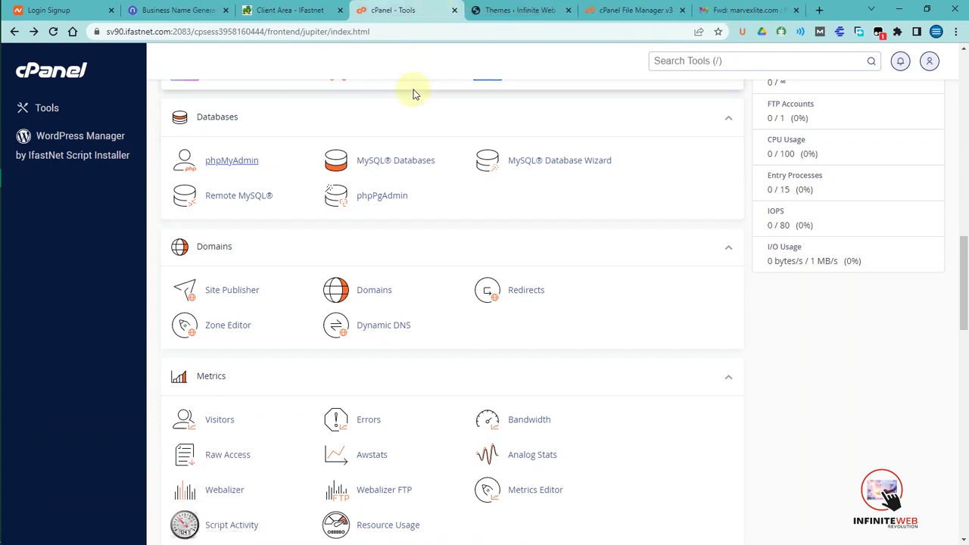
- Glance at the WordPress Themes tab, then return to cPanel Tools and scroll through it
left_click(515, 10)
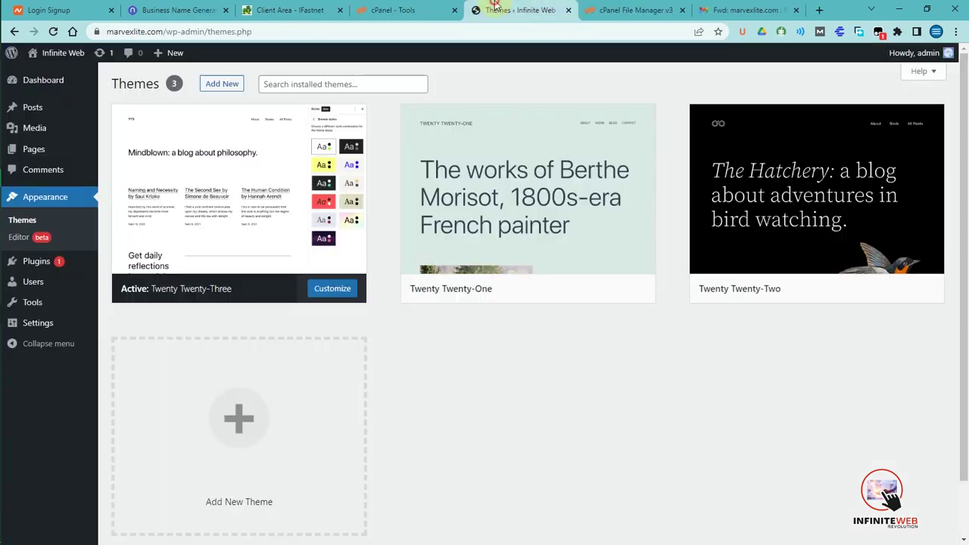
left_click(394, 9)
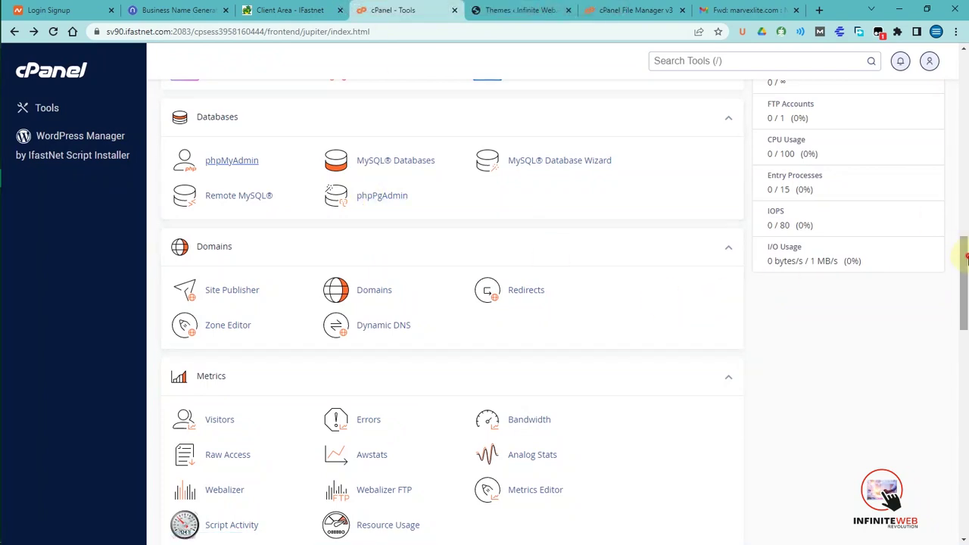
left_click_drag(966, 258, 963, 416)
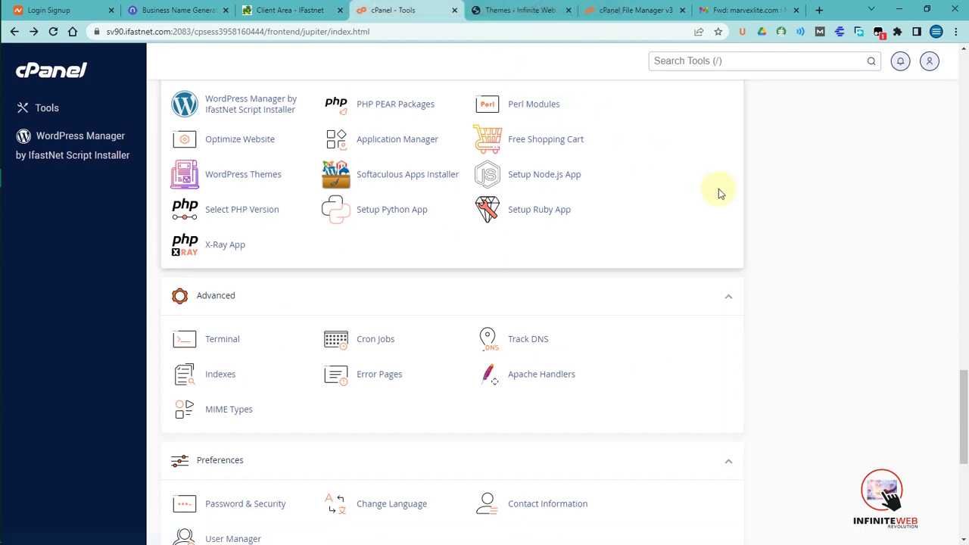
left_click_drag(964, 383, 966, 50)
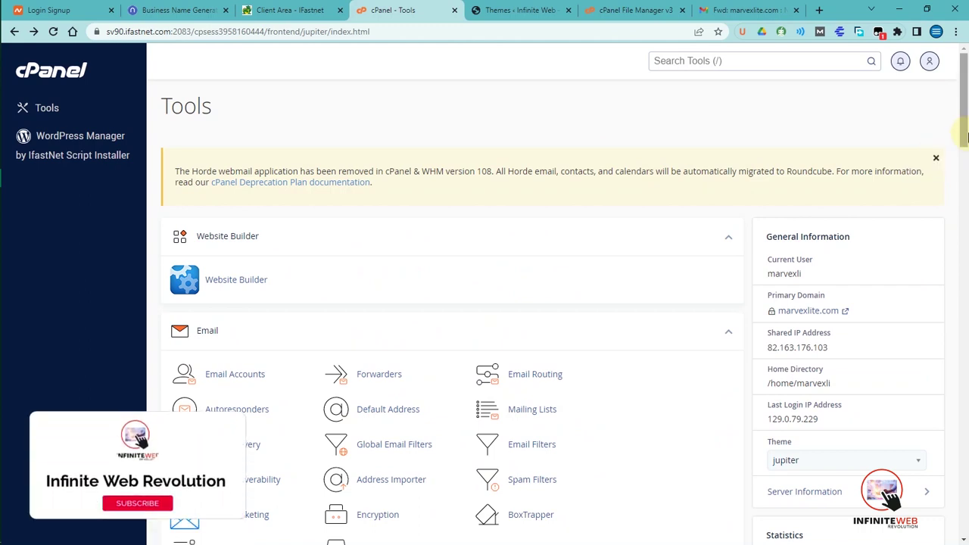
left_click_drag(966, 137, 967, 76)
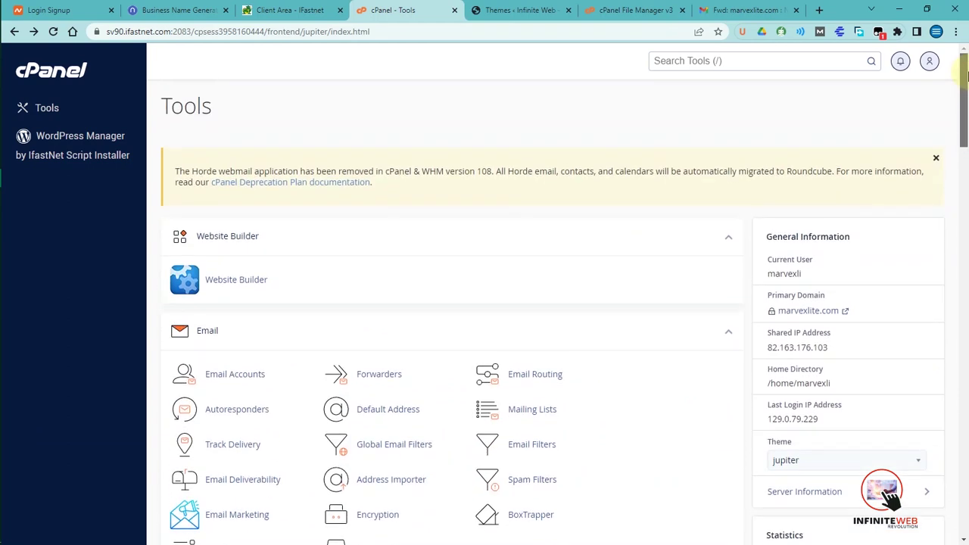
- Dismiss the Horde webmail notice and open a new browser tab
left_click(937, 162)
left_click_drag(964, 138, 965, 141)
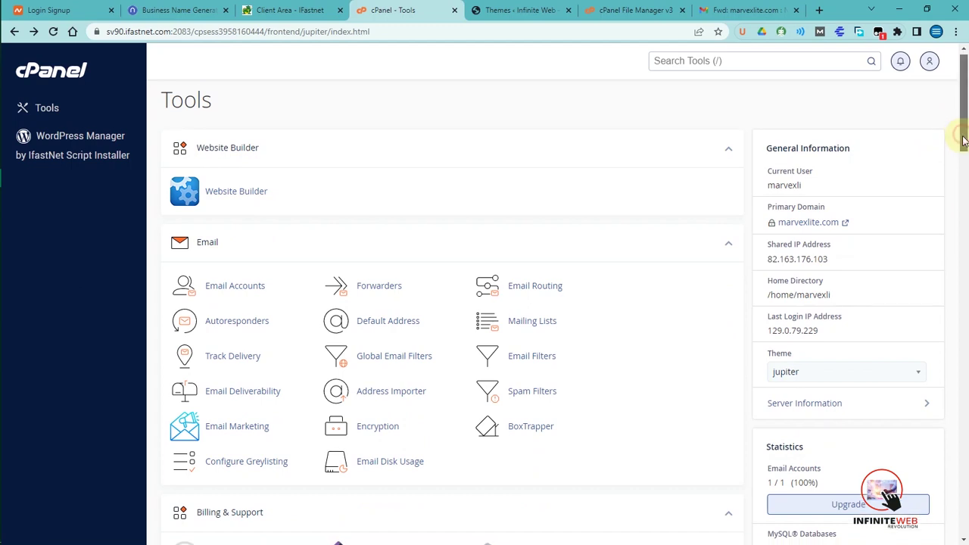
left_click(821, 10)
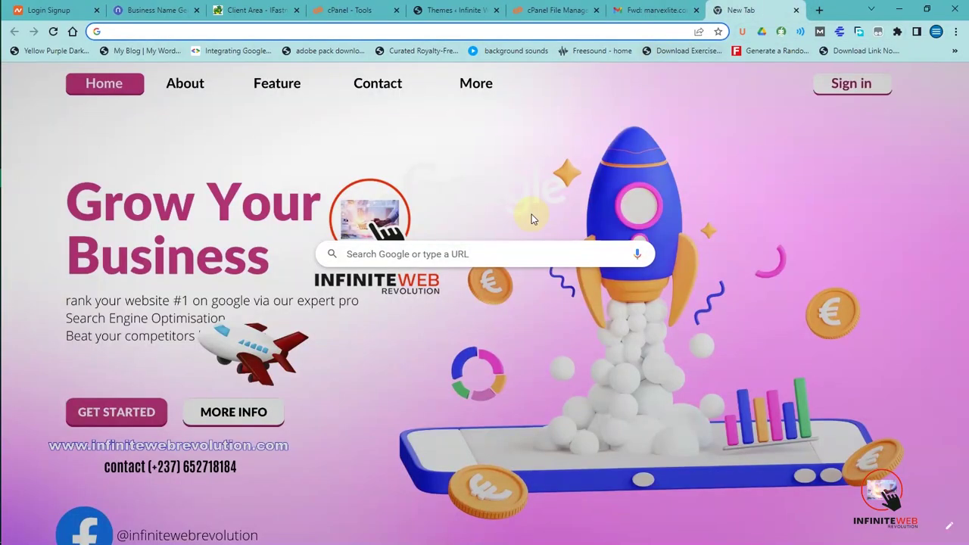